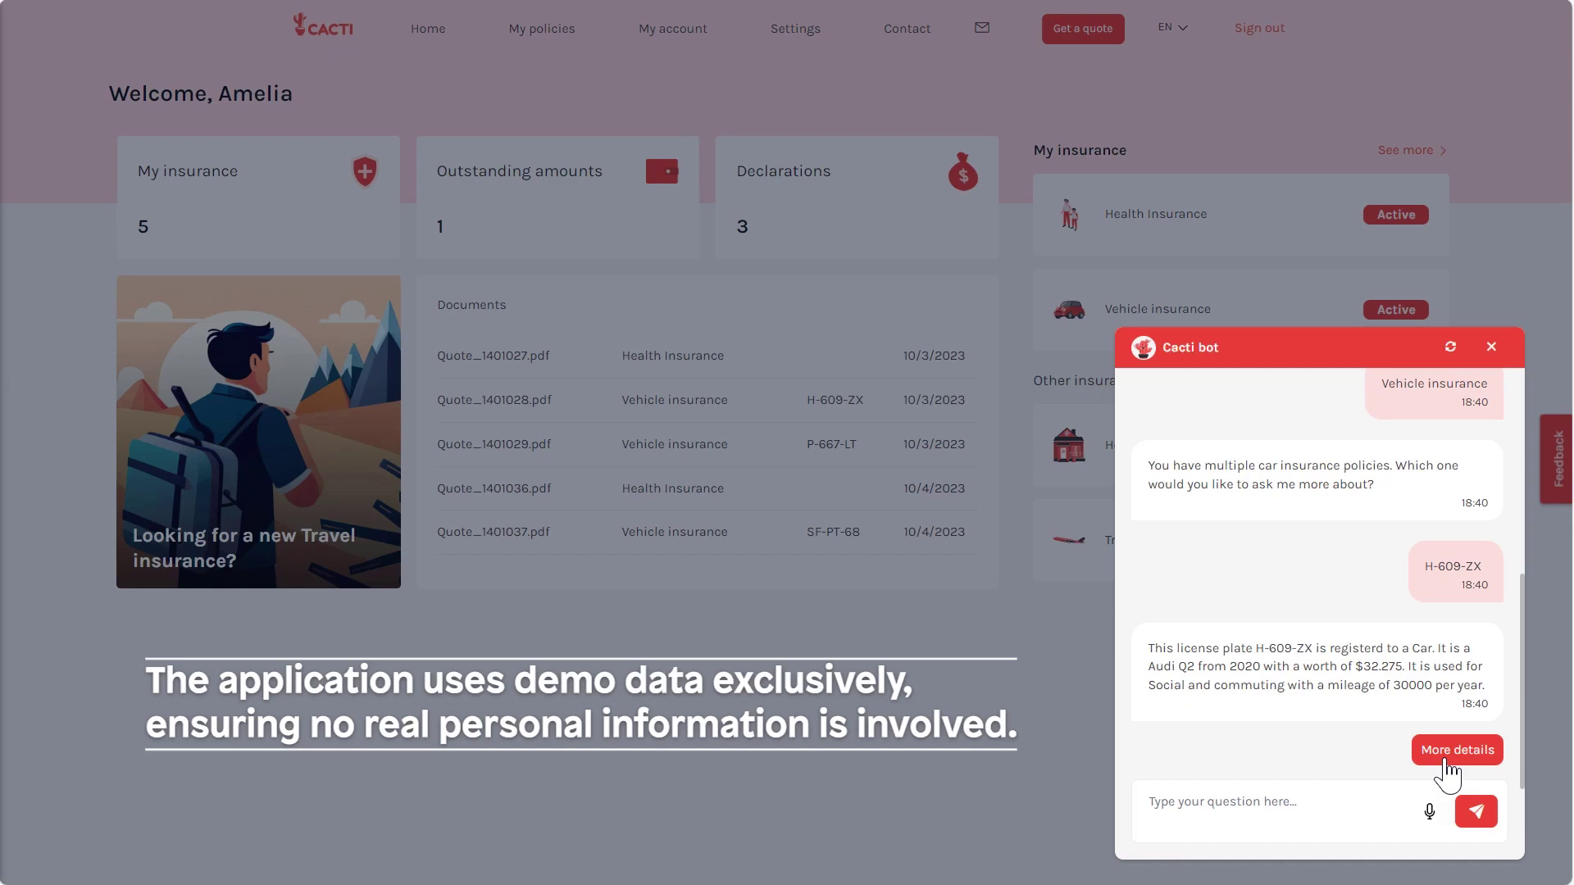
# - Ask the Cacti bot for more details on the Audi Q2 policy, close the chat and return to the home page
pyautogui.click(1445, 759)
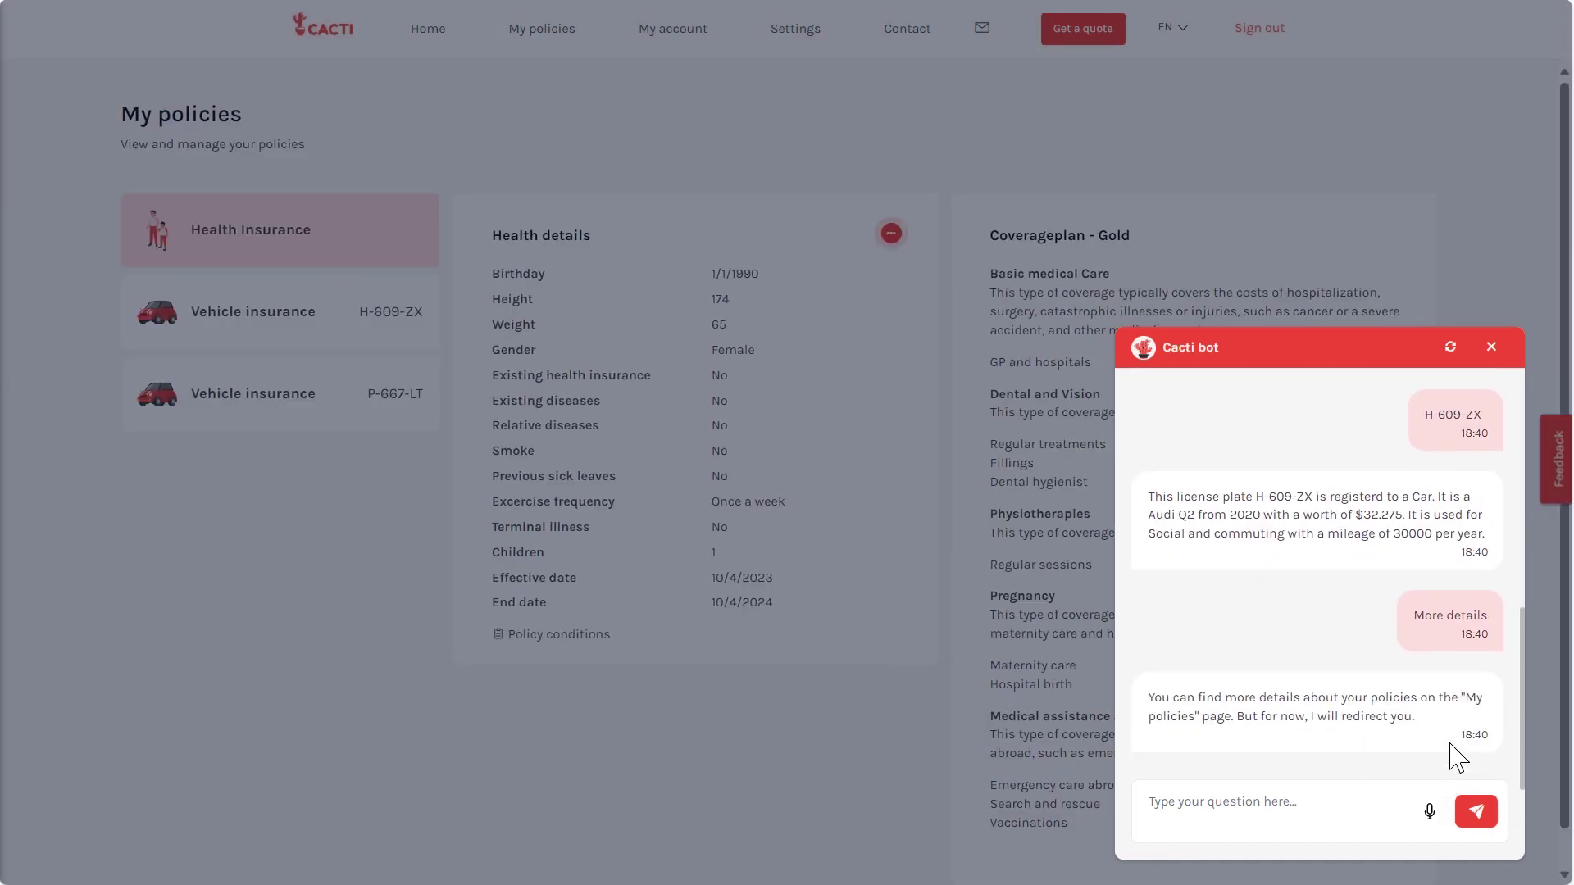
pyautogui.click(1491, 348)
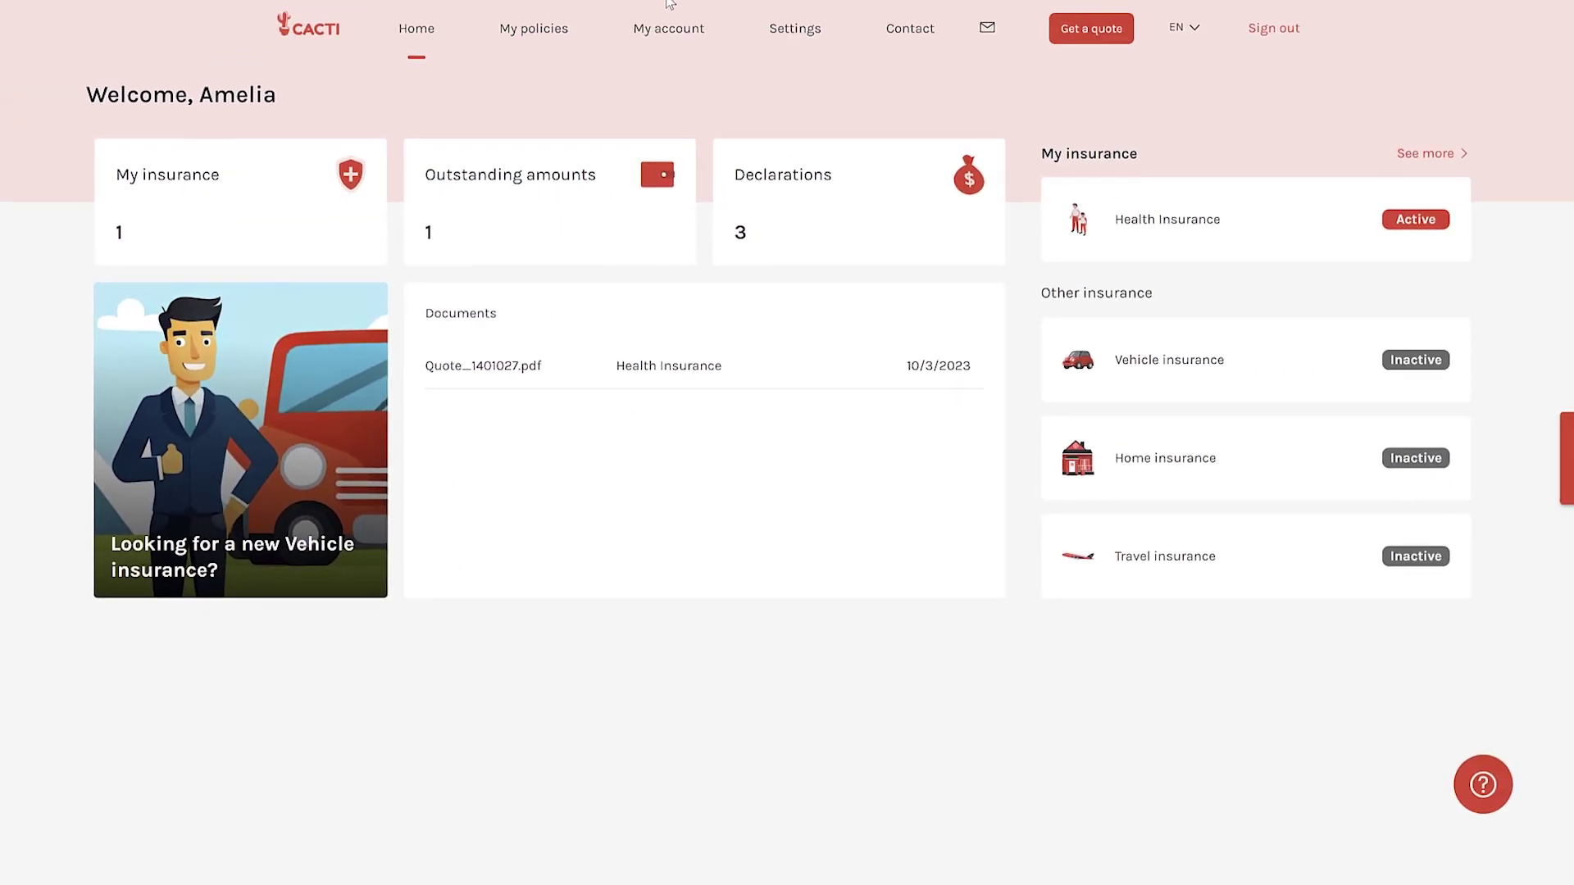
pyautogui.click(410, 33)
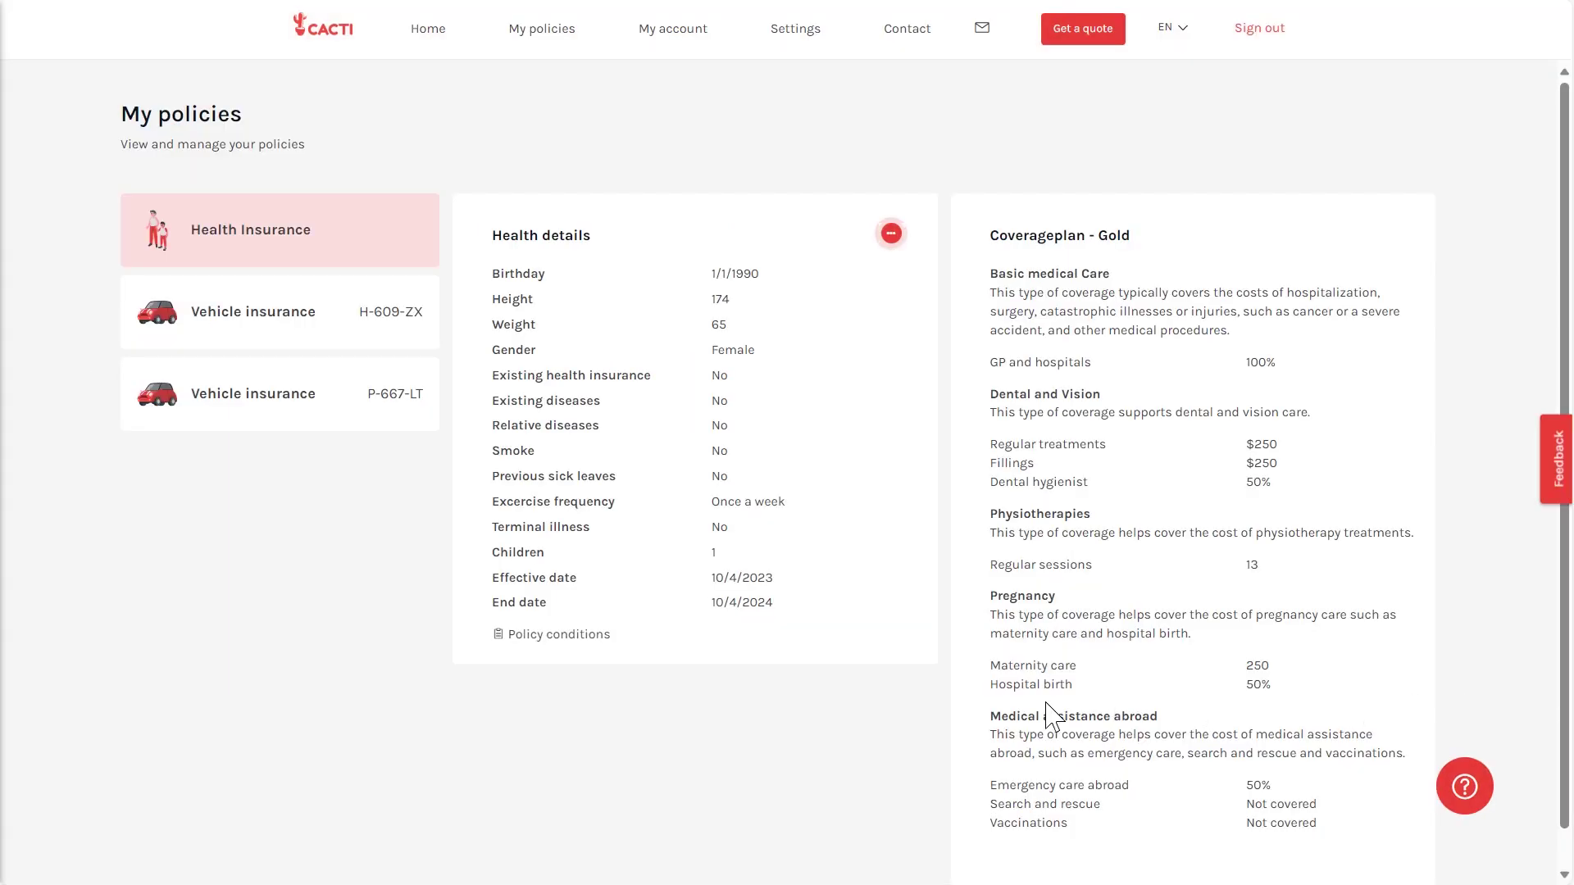
# - Open the full policy conditions of the health insurance, read them through to the end and close them
pyautogui.click(594, 638)
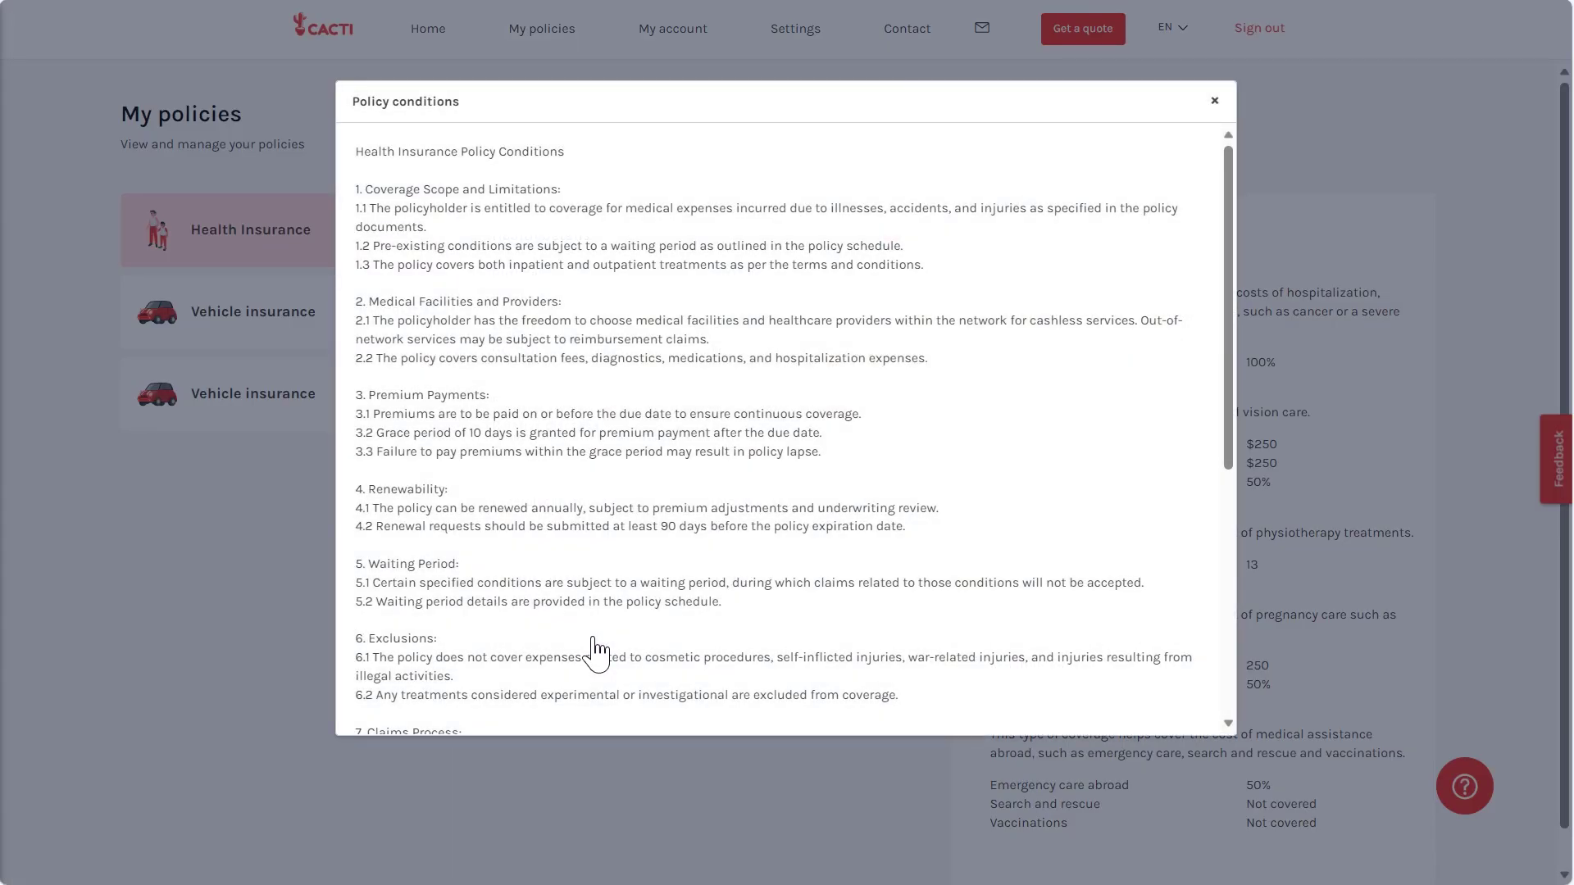
pyautogui.scroll(-2, 603, 636)
pyautogui.scroll(-4, 607, 648)
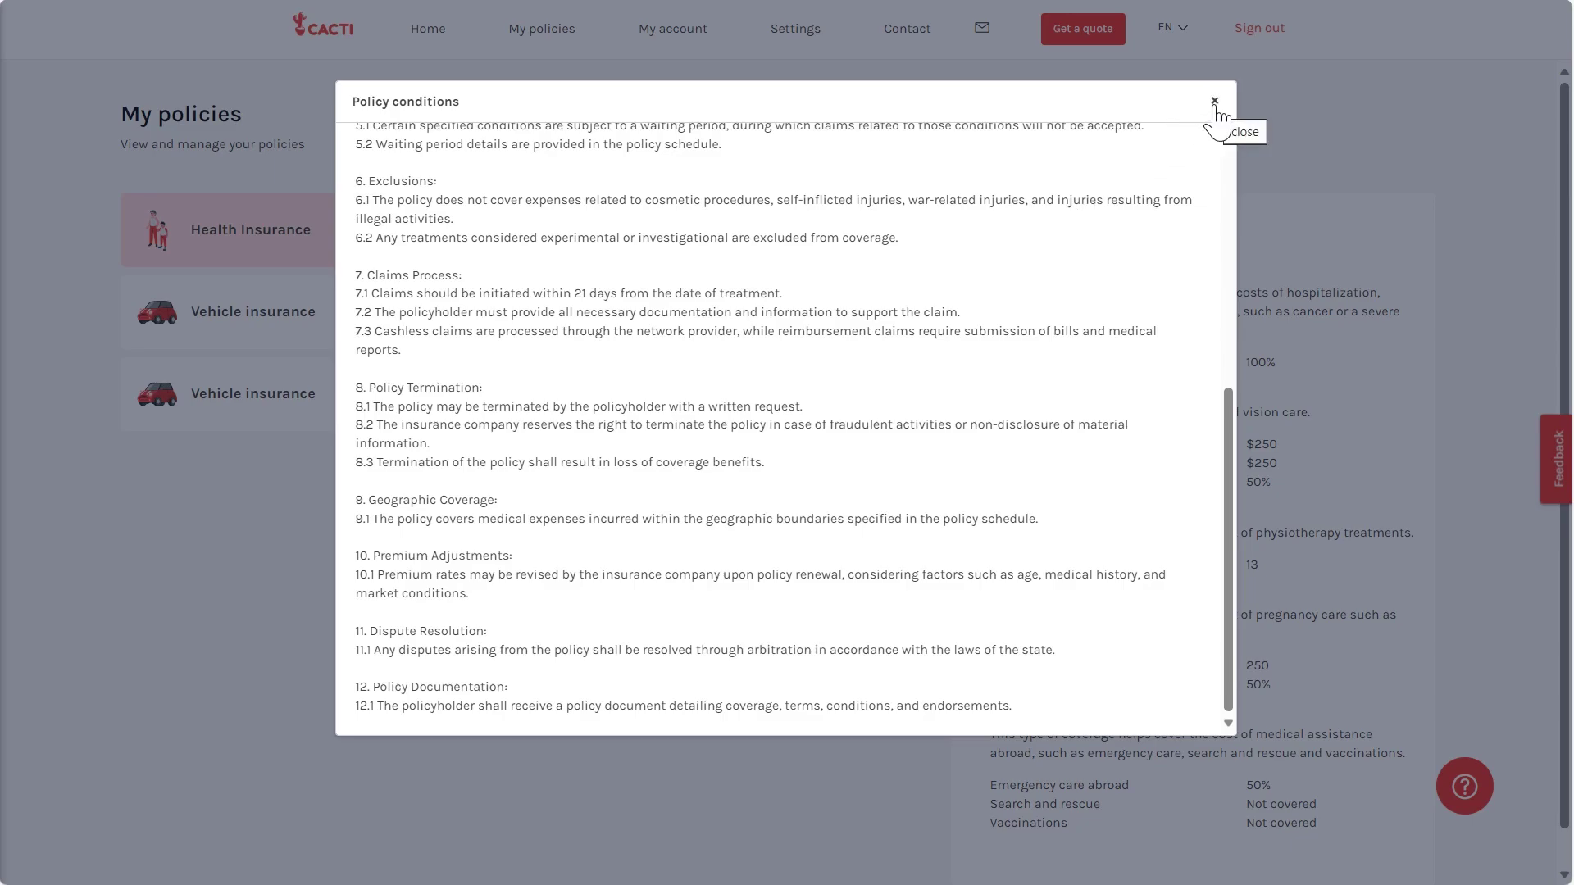
pyautogui.click(1215, 103)
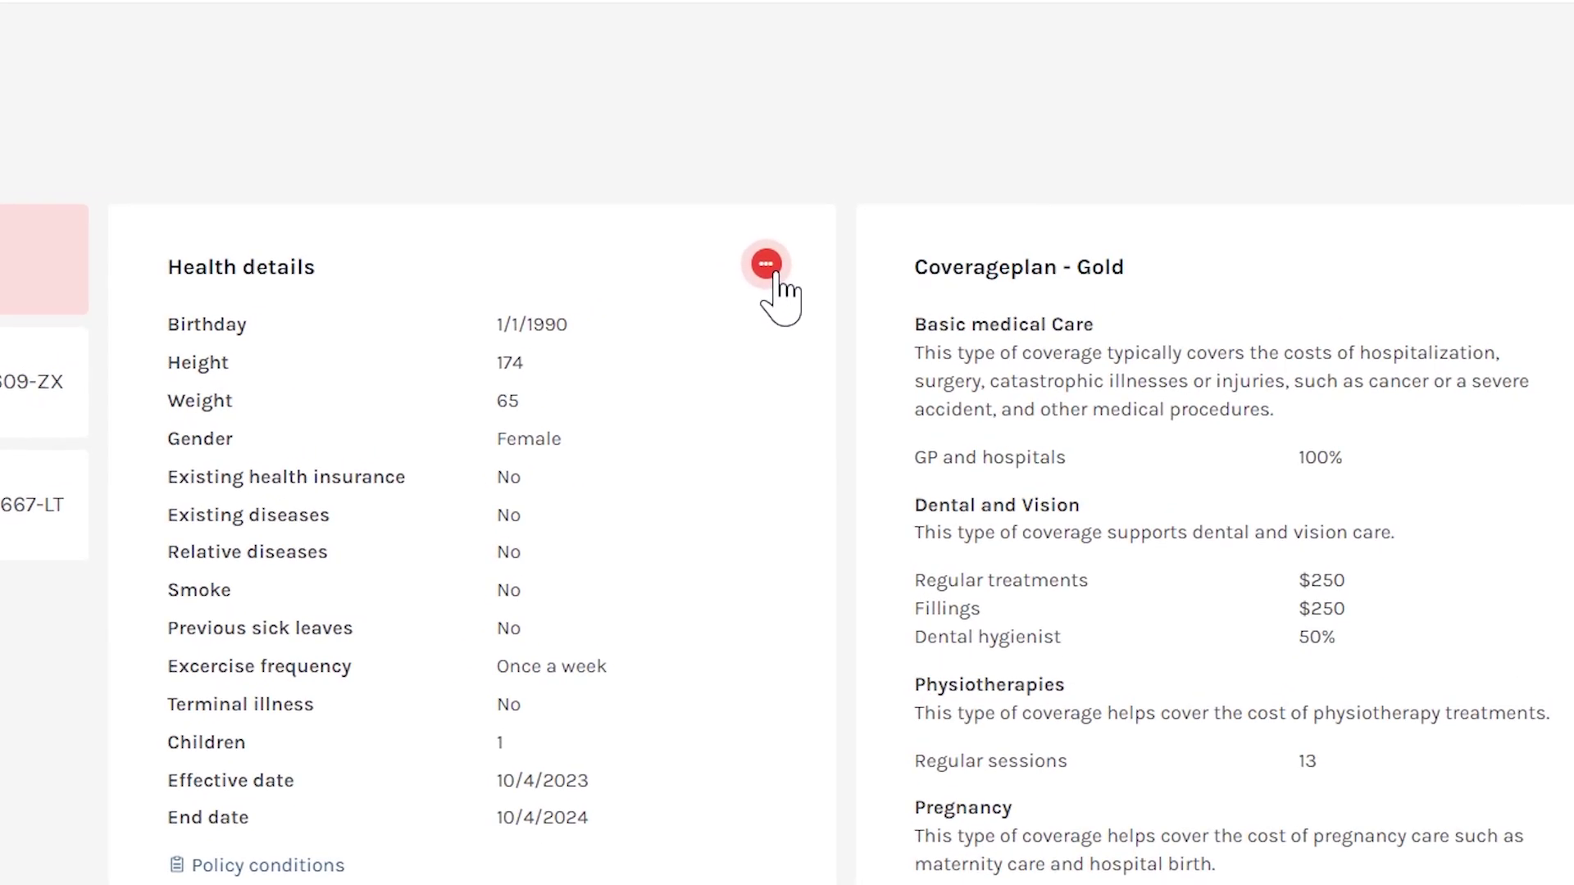
# - Have the Cacti assistant summarize the health insurance policy conditions, and review the summary before closing it
pyautogui.click(767, 264)
pyautogui.click(889, 236)
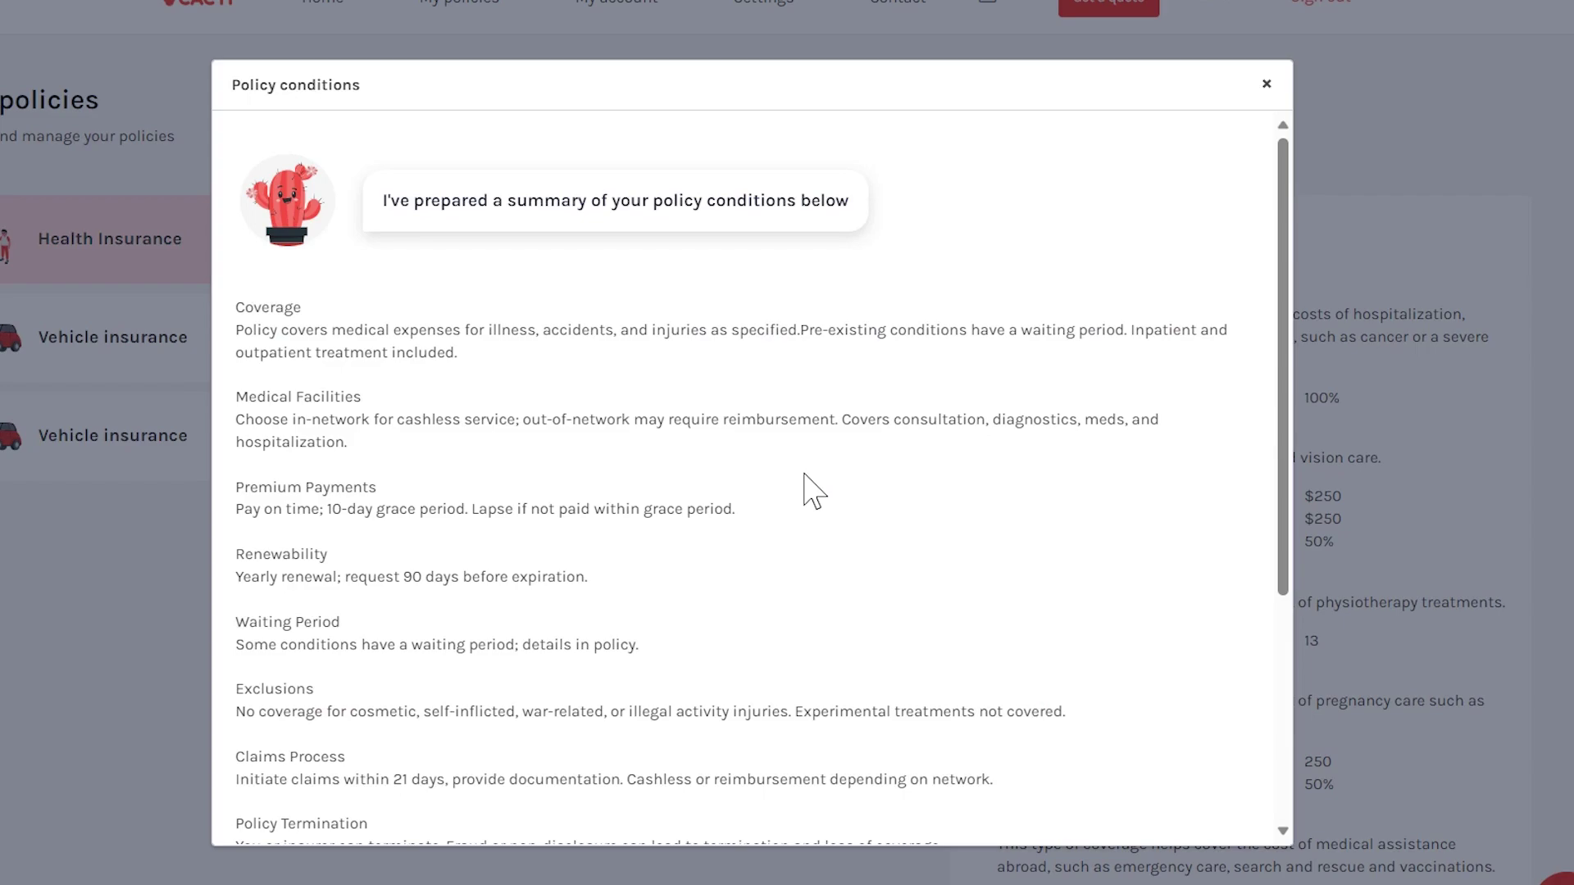
pyautogui.scroll(-2, 811, 492)
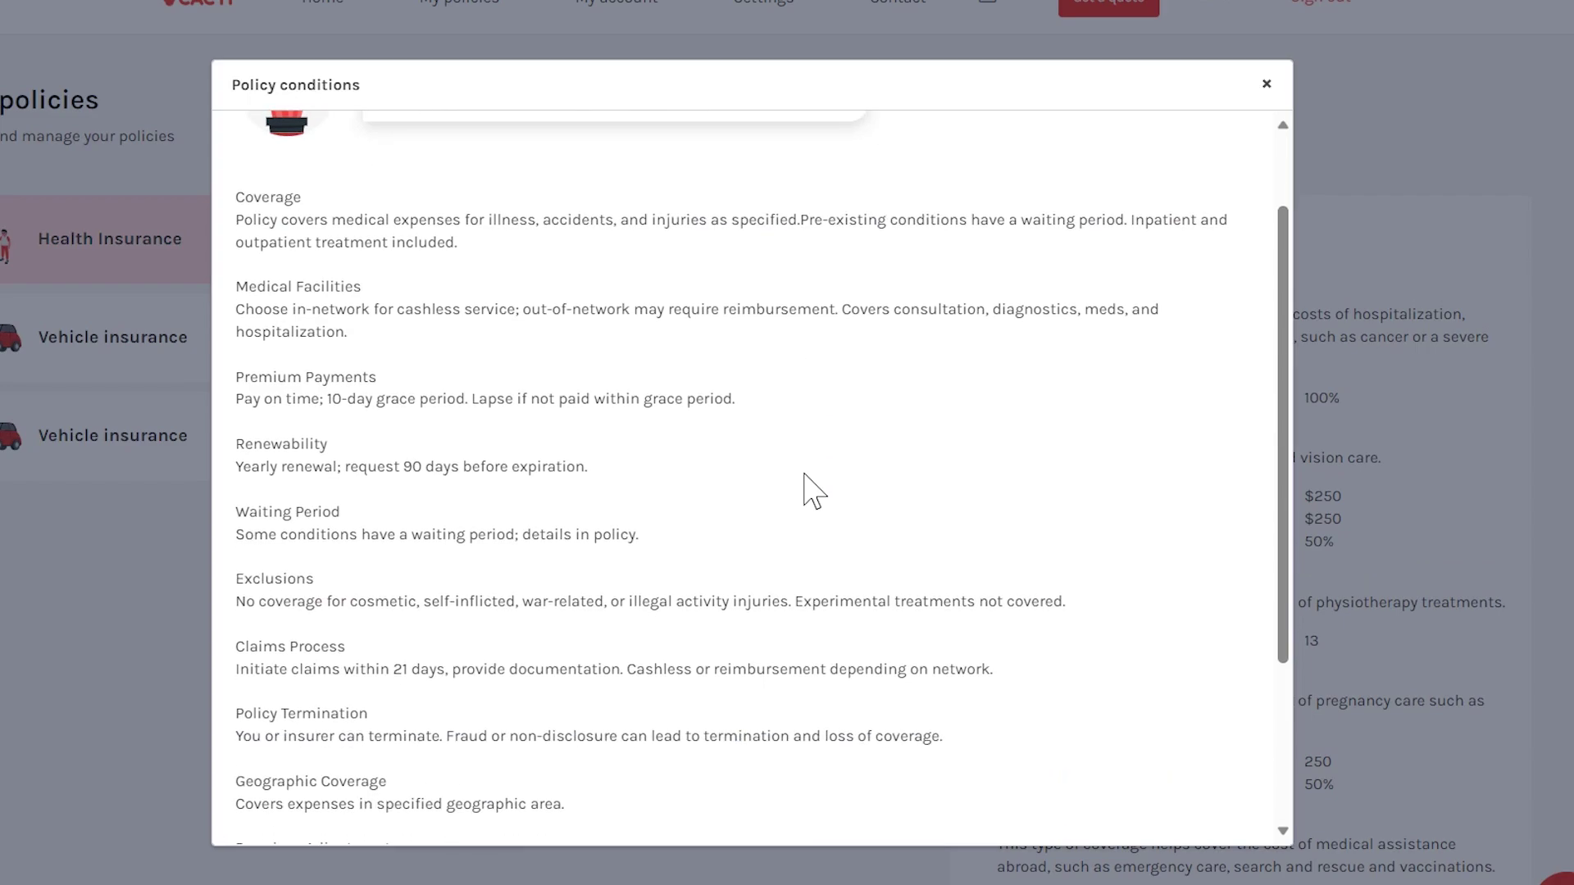
pyautogui.scroll(-4, 812, 492)
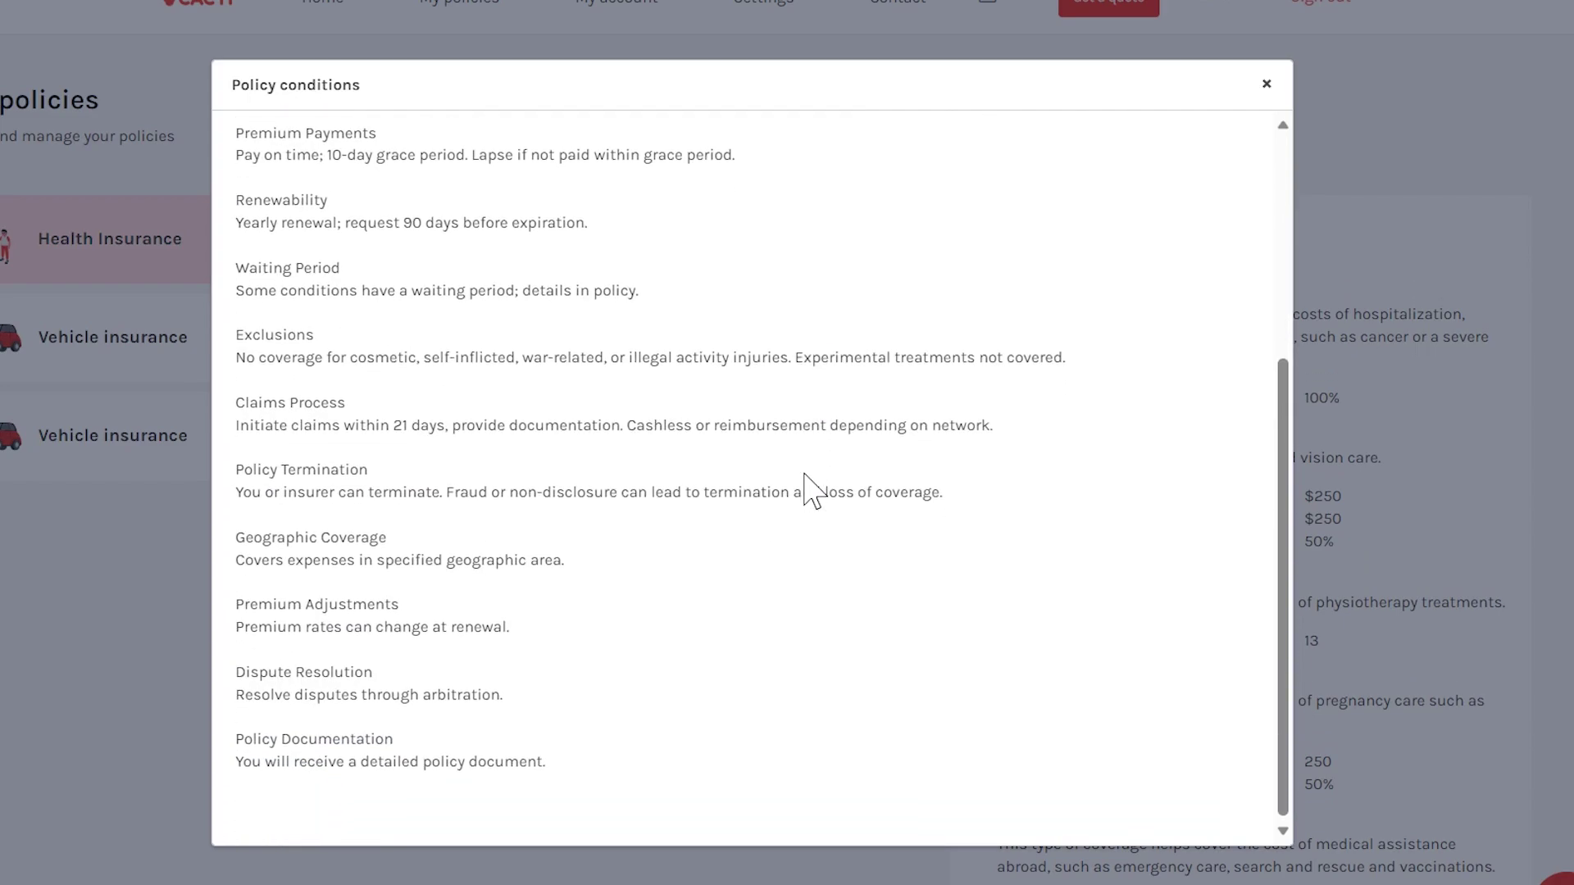
pyautogui.scroll(6, 812, 492)
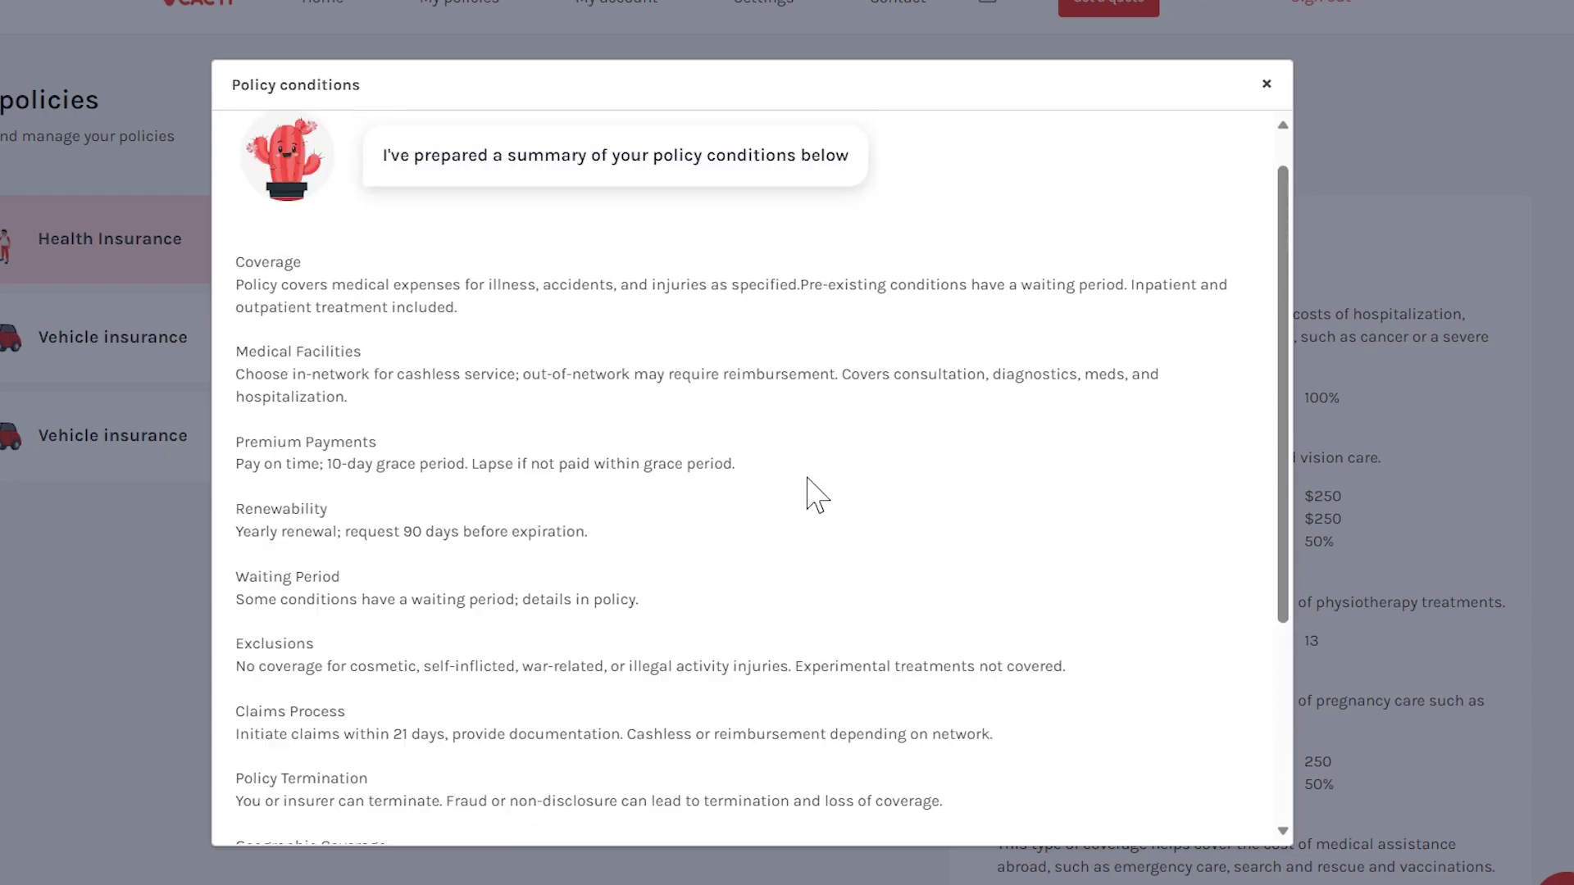
pyautogui.scroll(1, 816, 494)
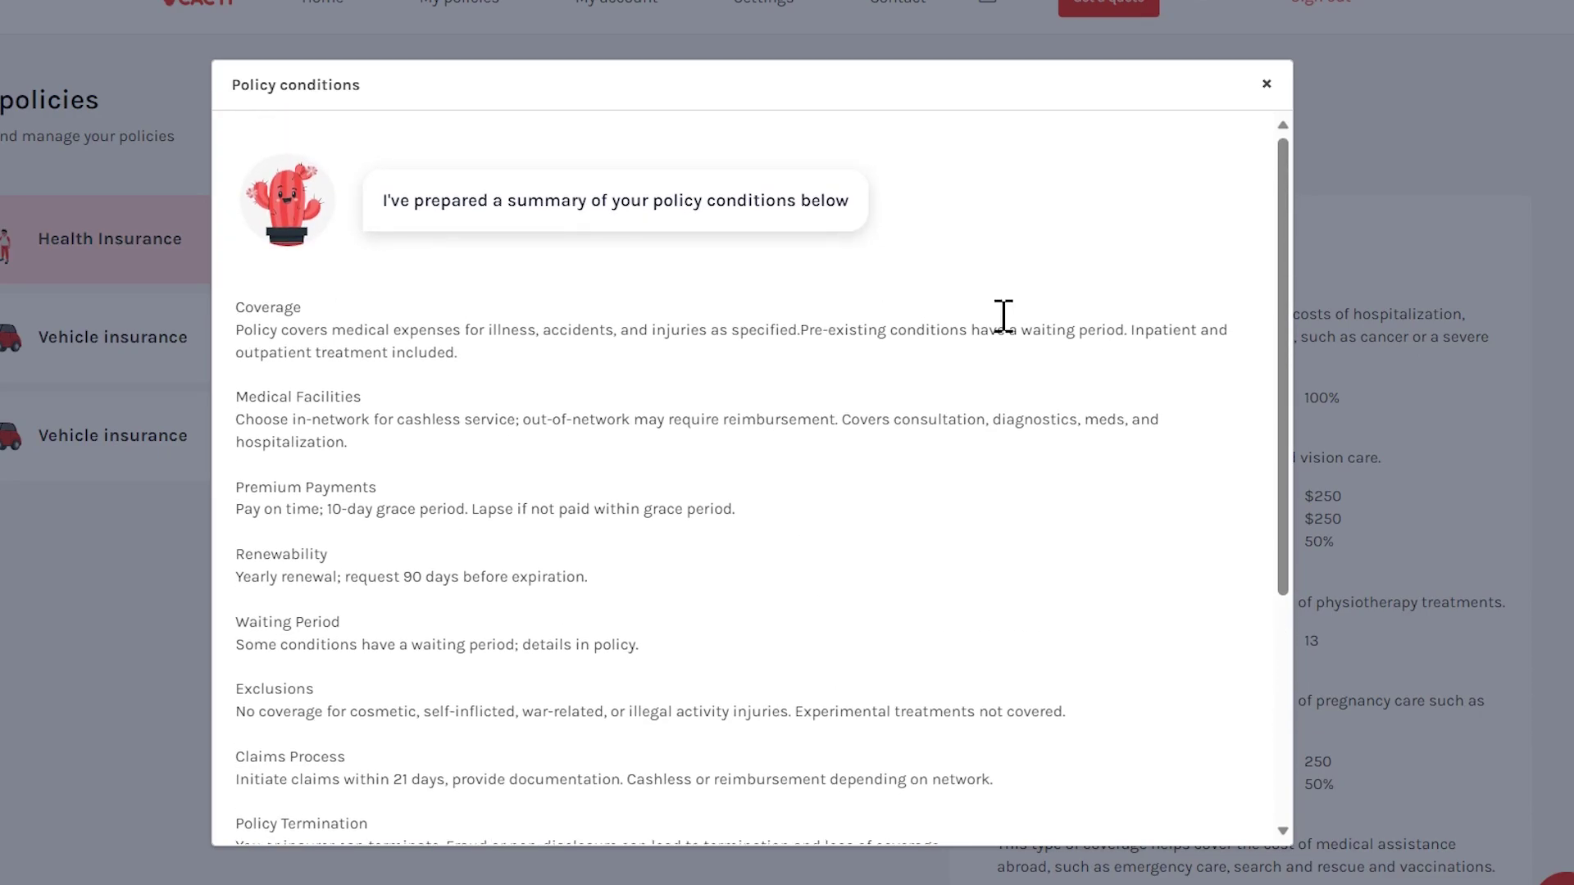
pyautogui.click(1267, 84)
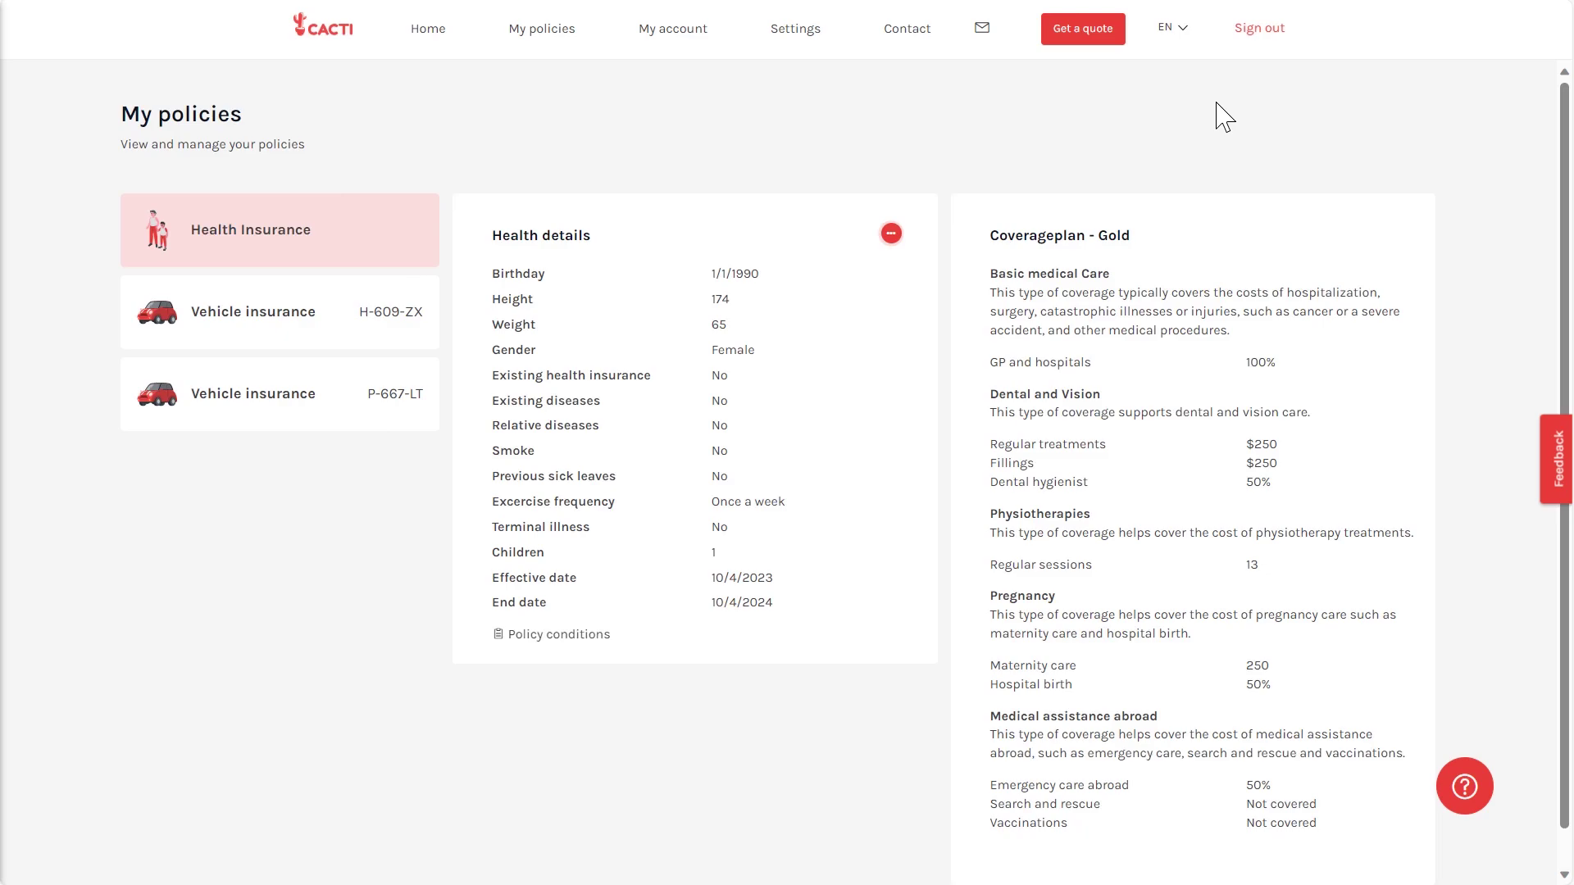
# - Renew the health insurance policy through the Cacti assistant by sending the prepared renewal message, and close the confirmation screen
pyautogui.click(896, 236)
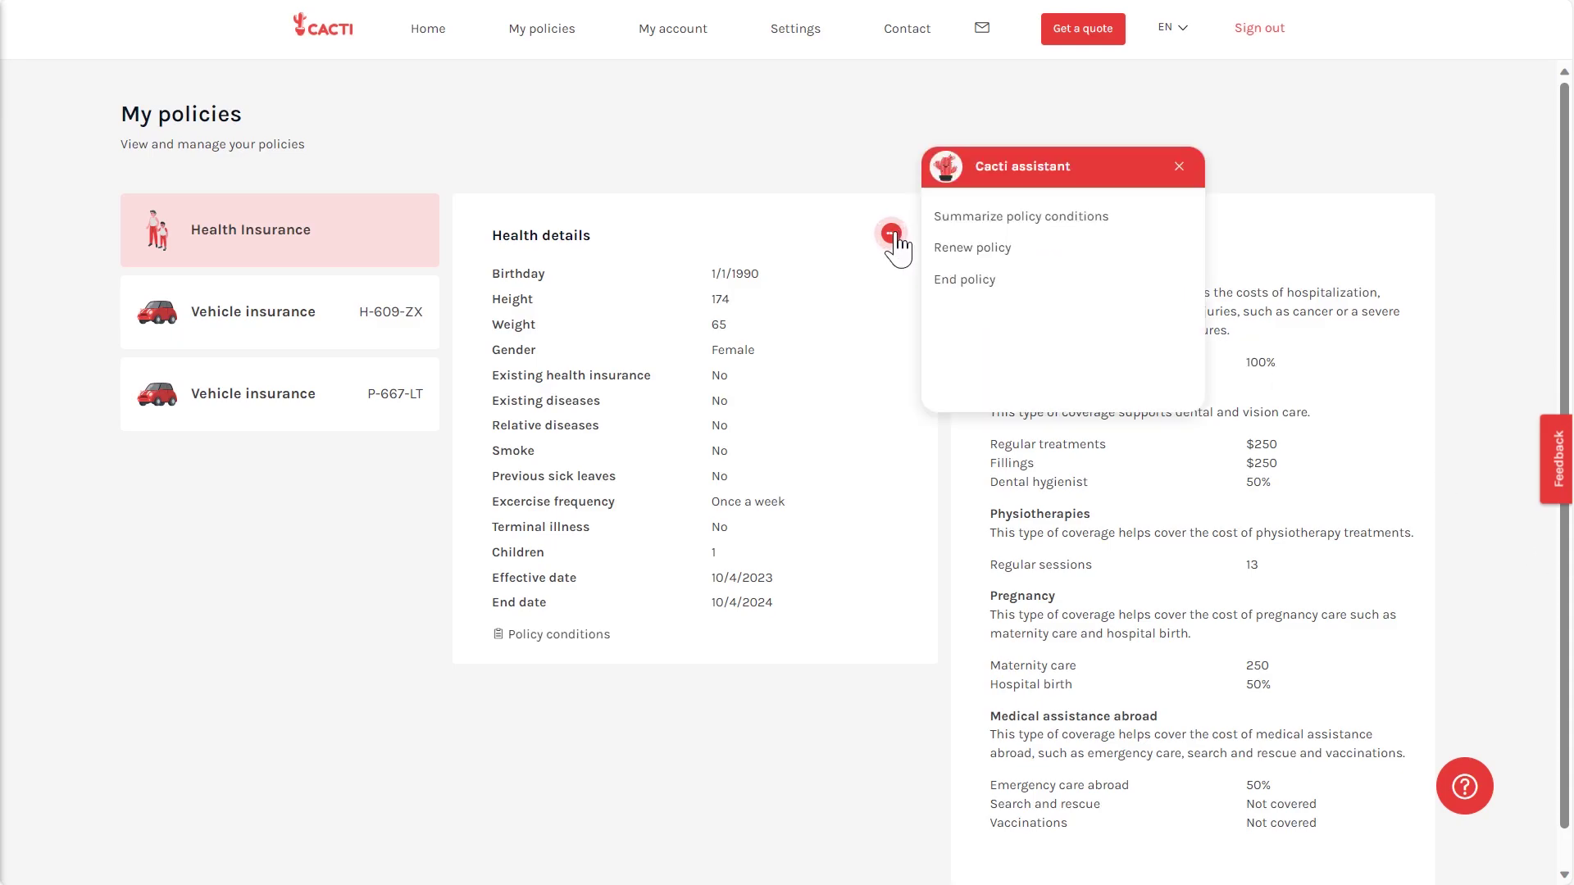
pyautogui.click(953, 261)
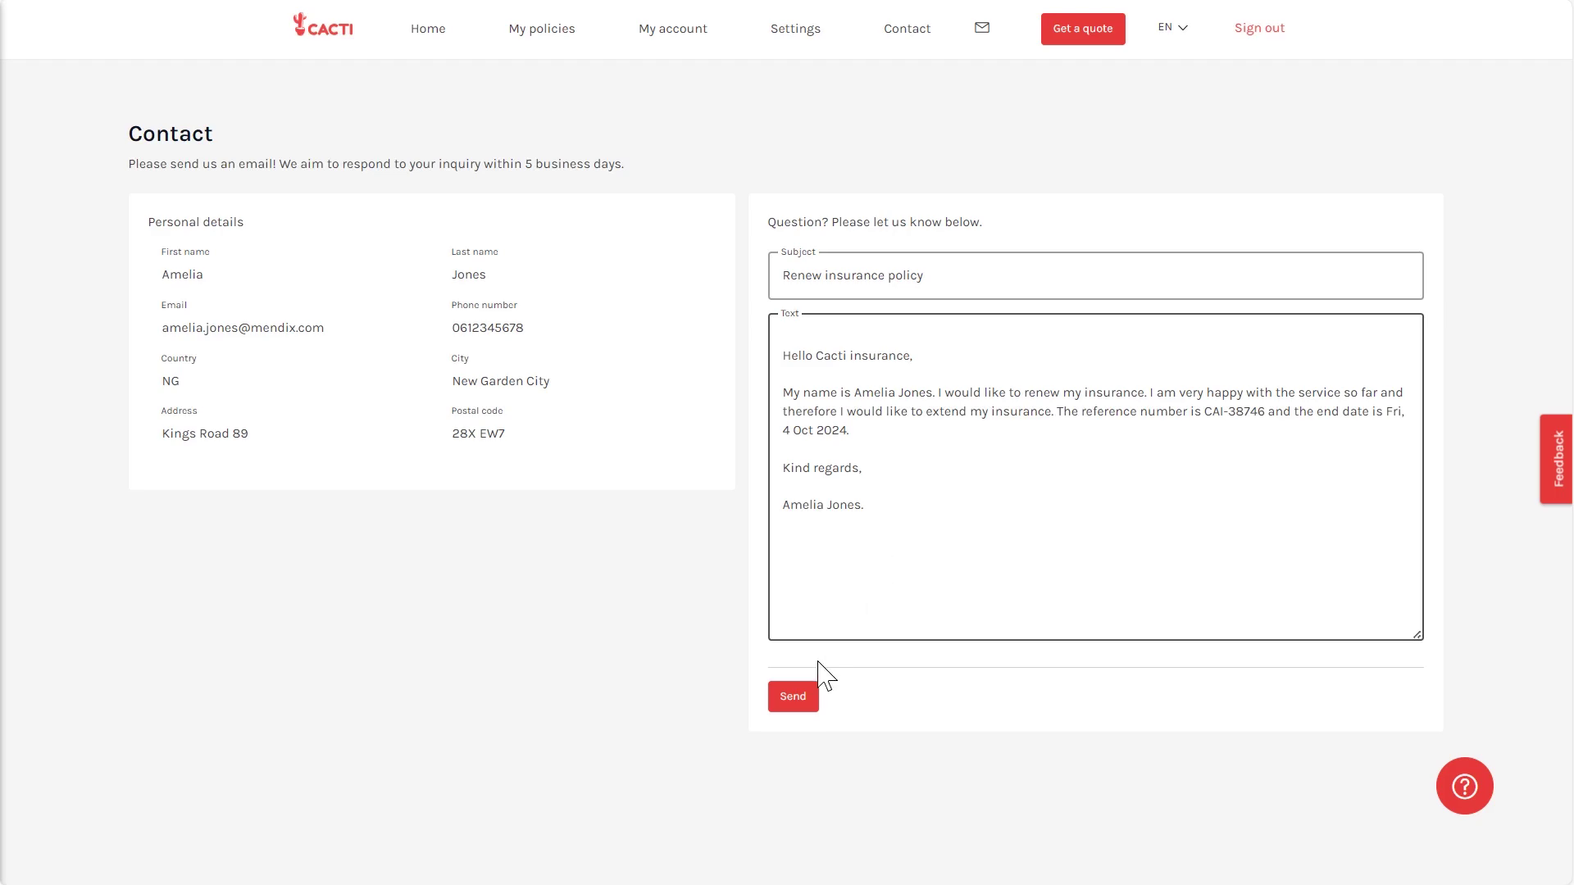
pyautogui.click(792, 698)
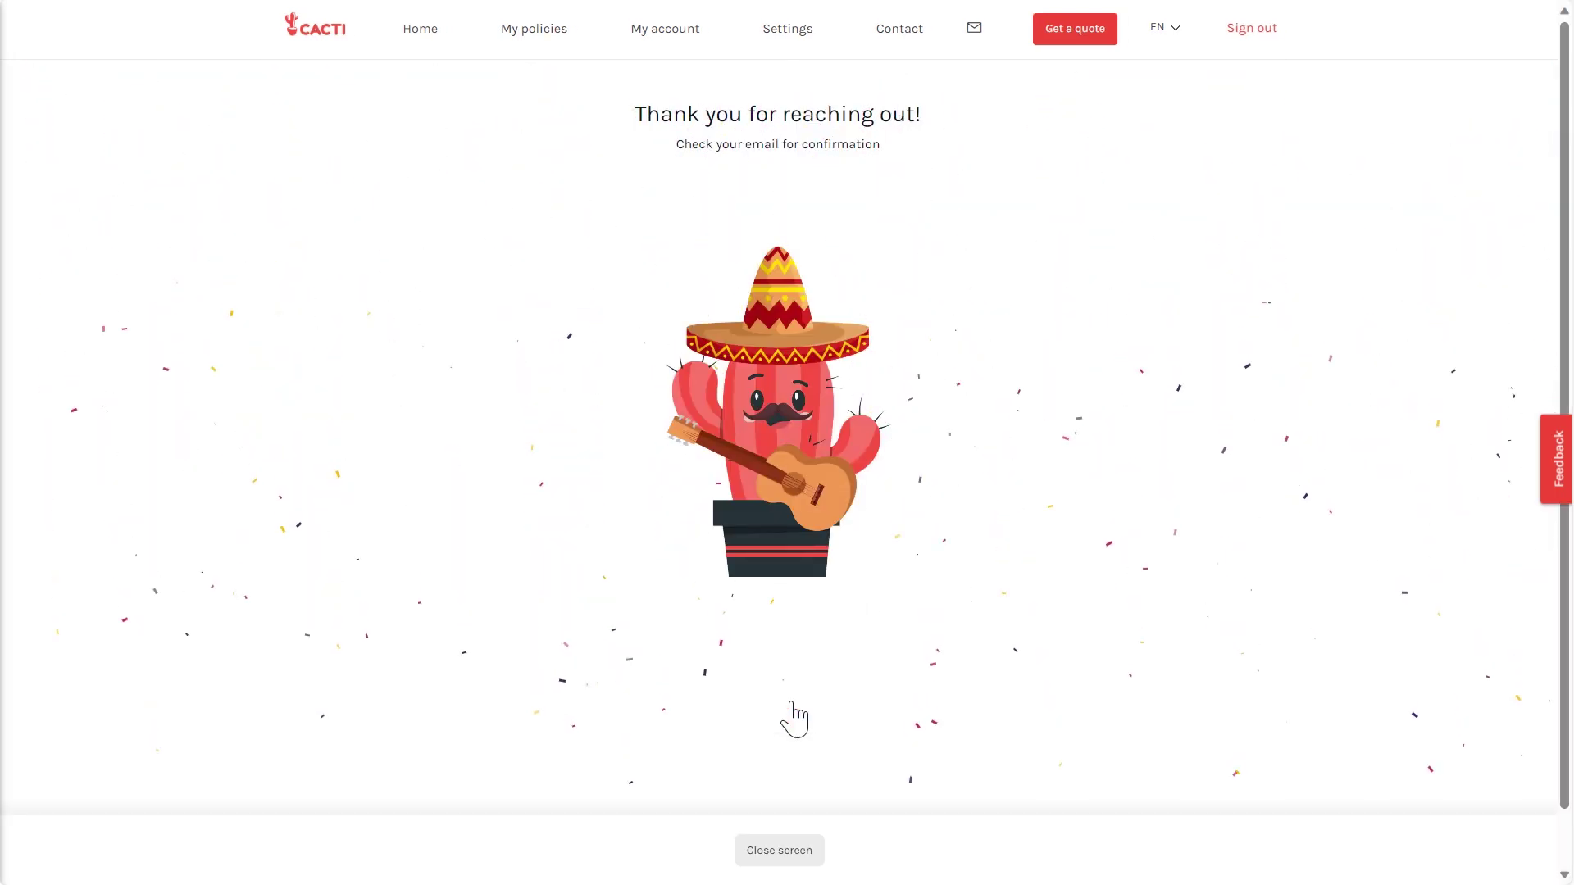
pyautogui.click(783, 853)
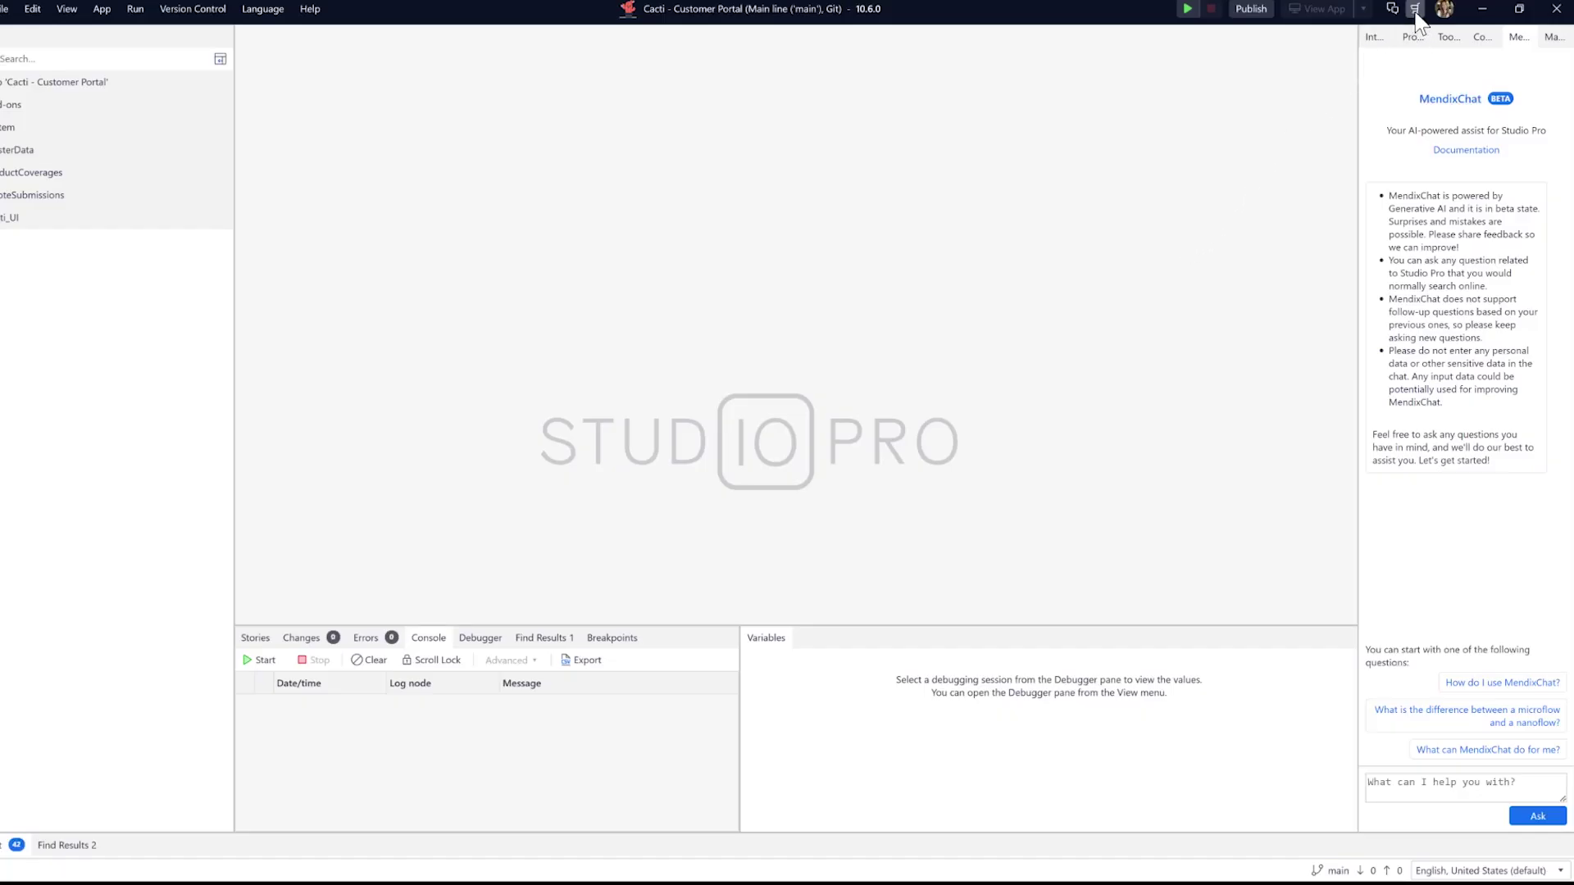
# - Switch to Mendix Studio Pro, search the Marketplace for "bedrock" and examine the Amazon Bedrock Connector's documentation and overview
pyautogui.click(1415, 8)
pyautogui.click(1409, 66)
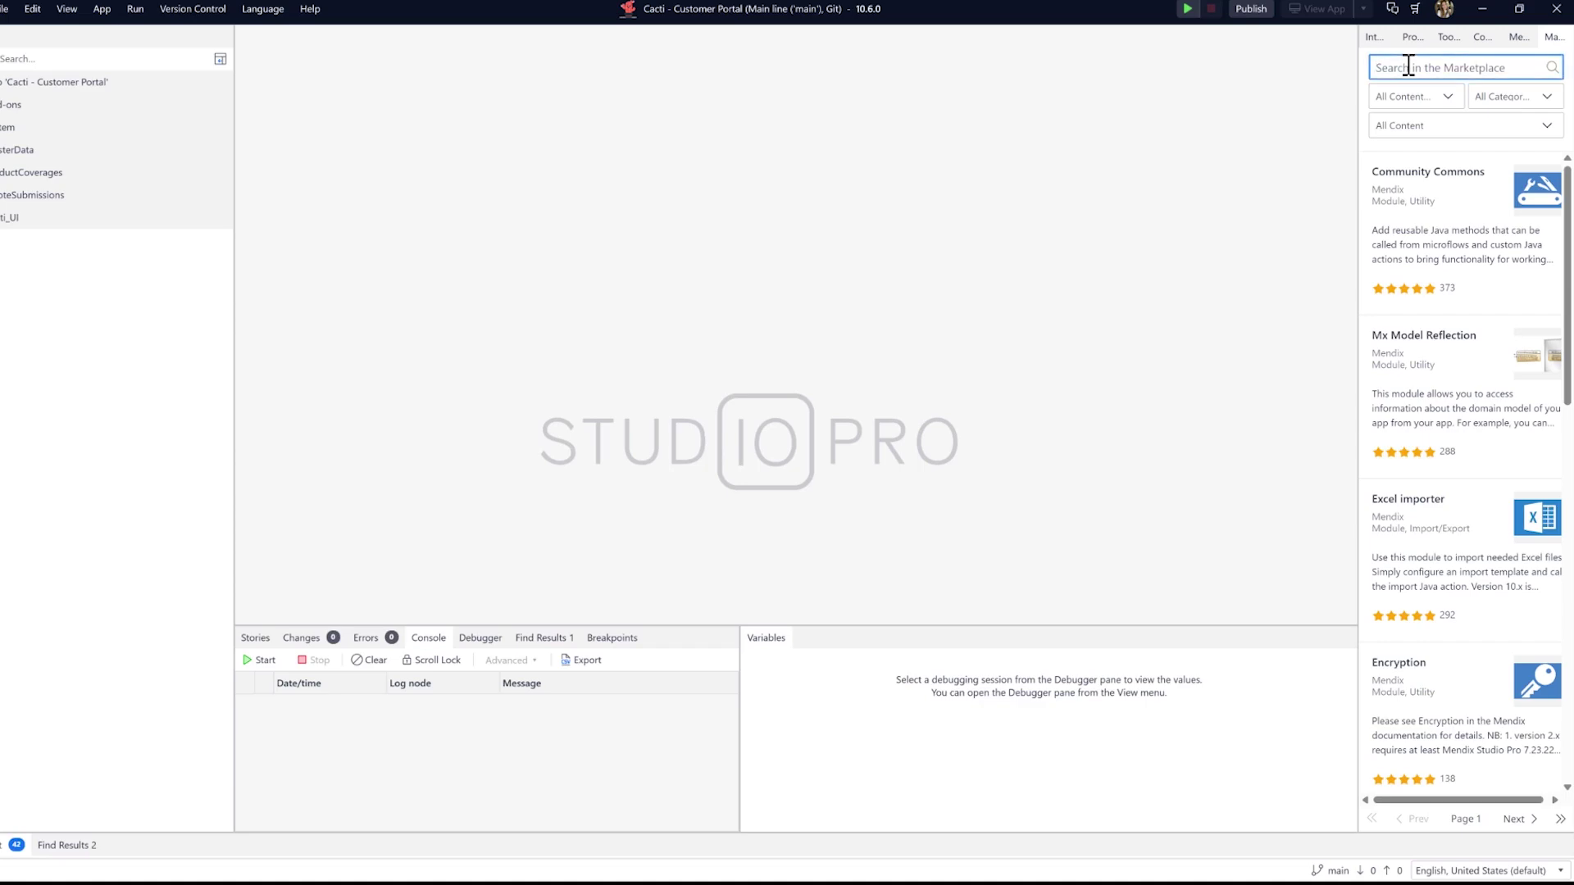
pyautogui.write('bedrock')
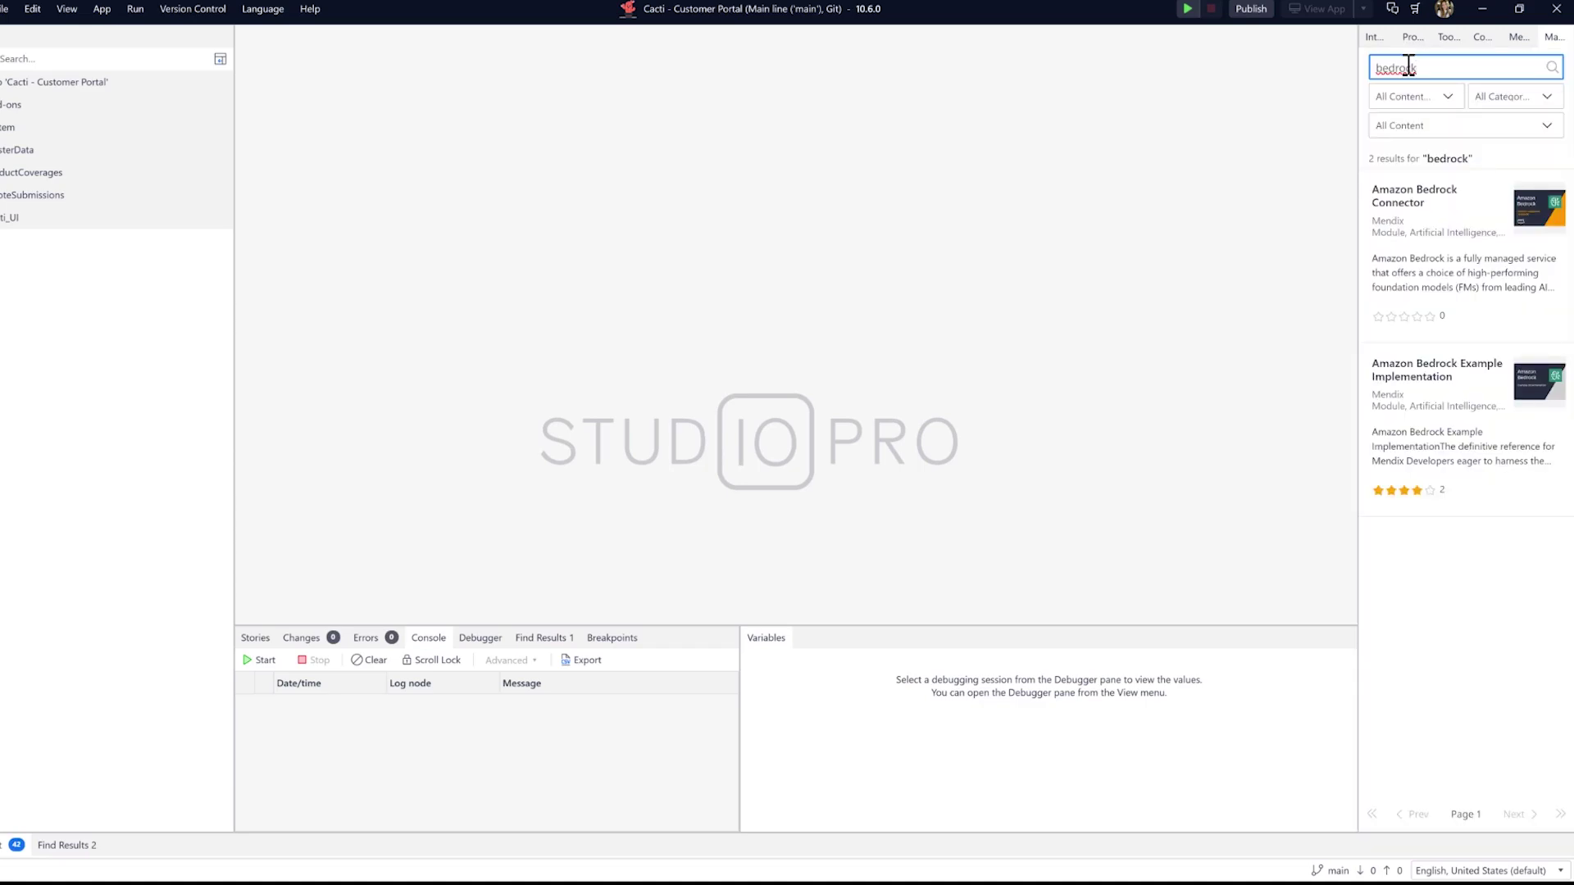
pyautogui.click(1427, 221)
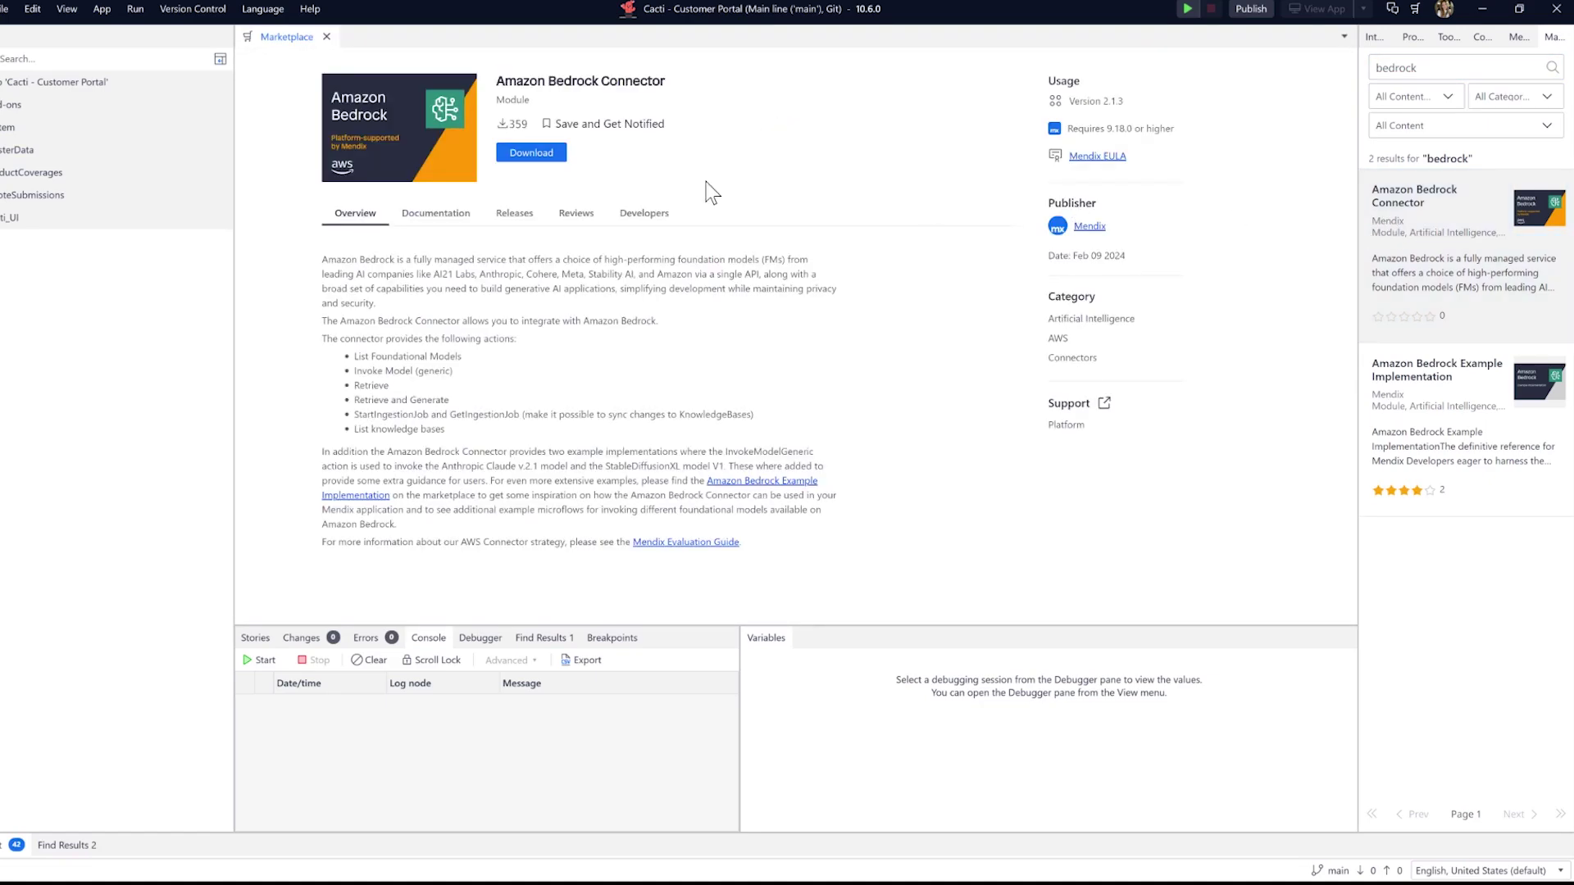
pyautogui.click(443, 220)
pyautogui.click(443, 220)
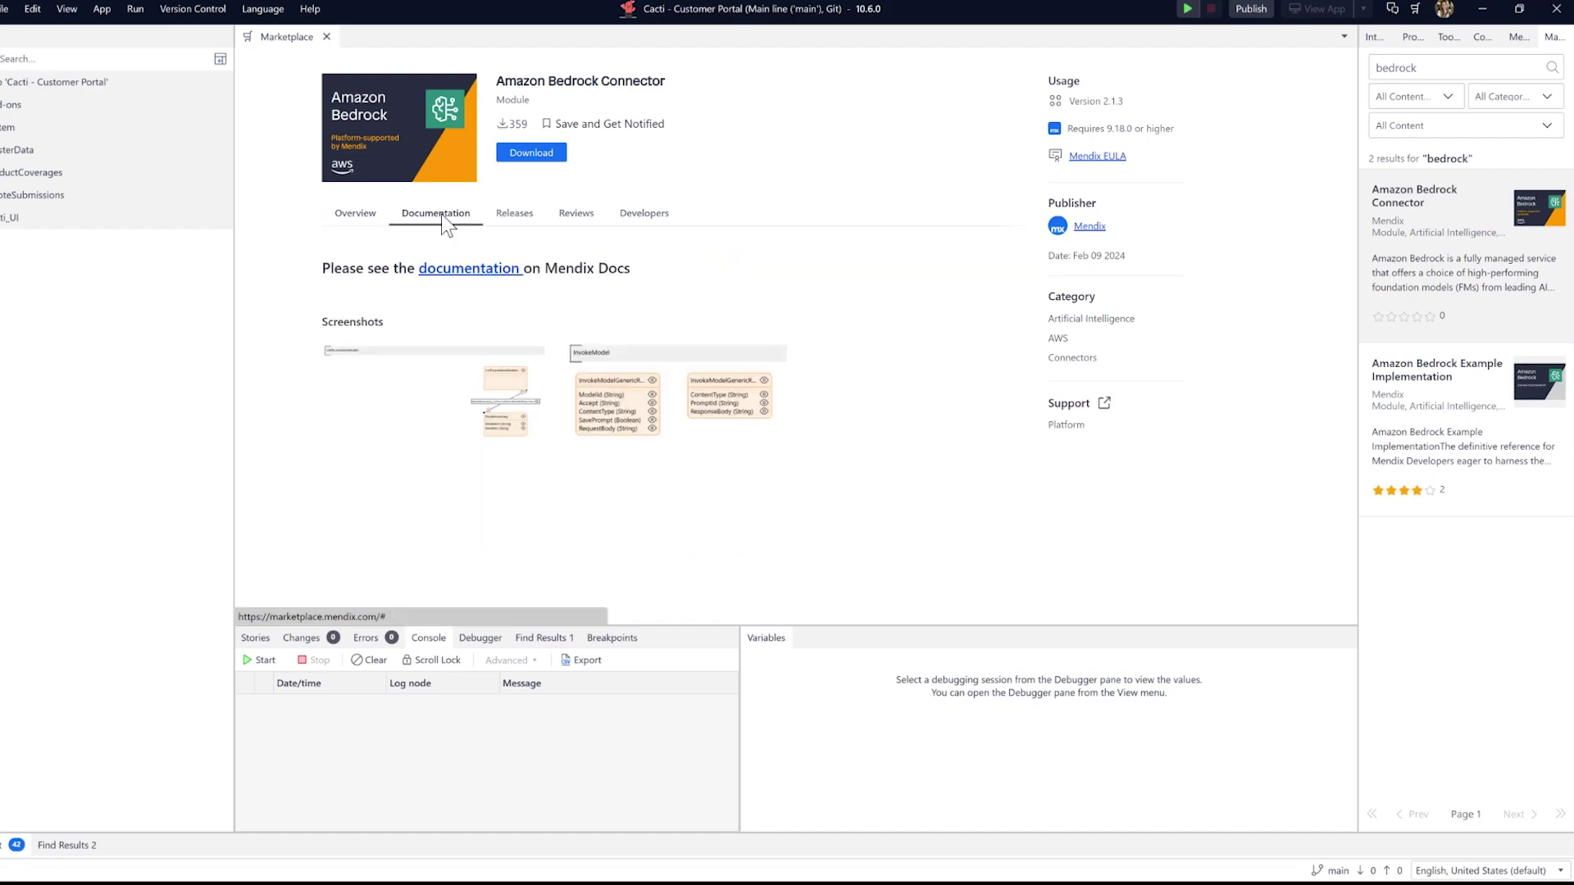
pyautogui.click(355, 215)
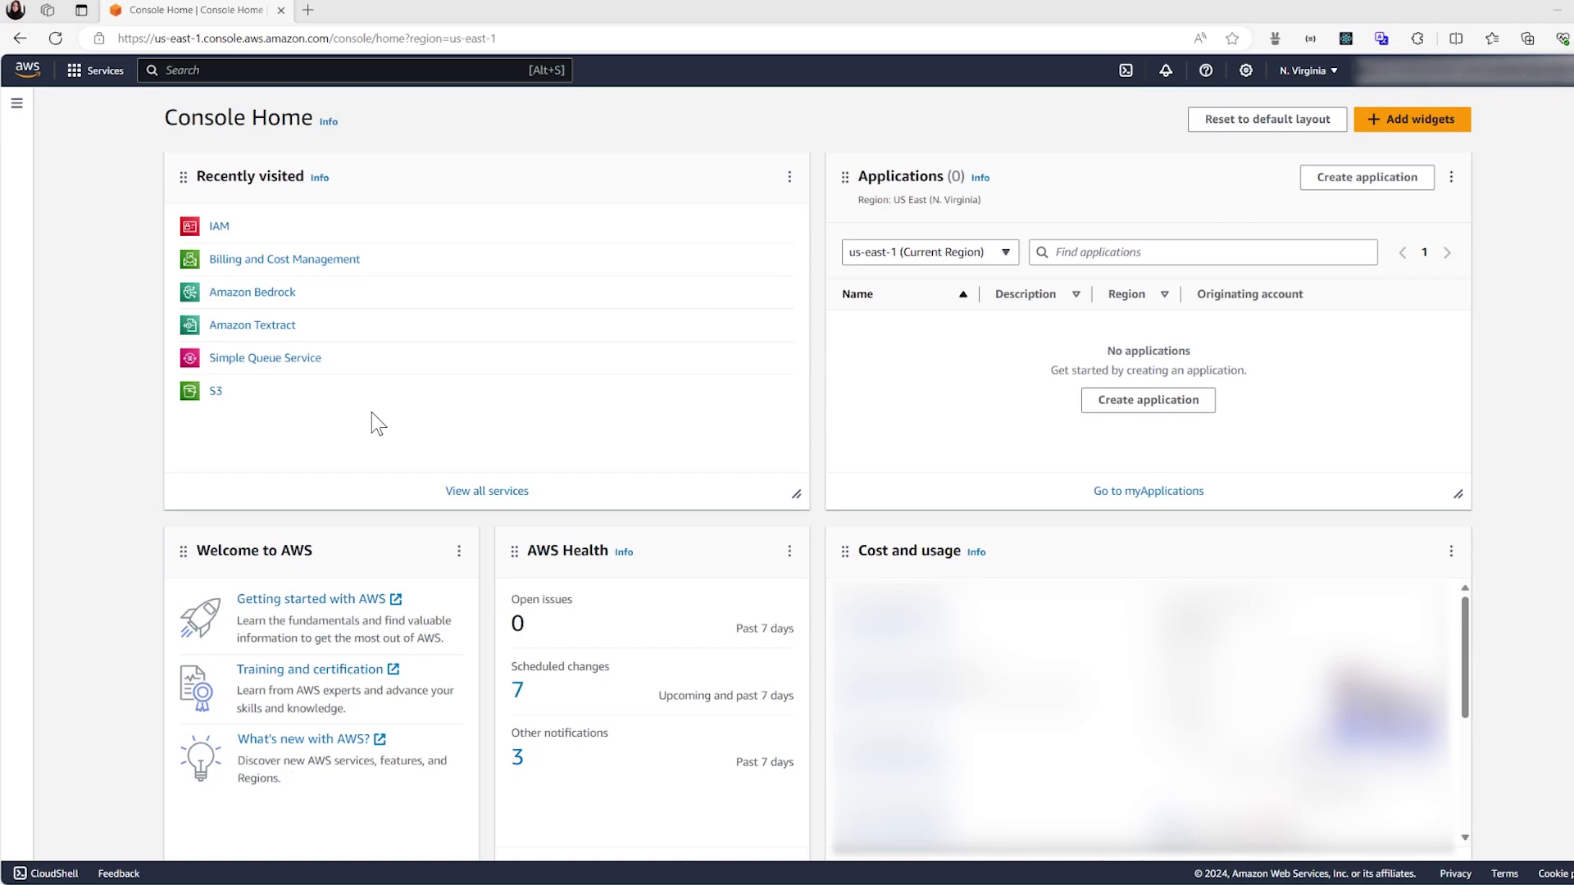
# - Switch to the AWS console, search for the IAM service and open its list of users
pyautogui.click(344, 73)
pyautogui.write('IAM')
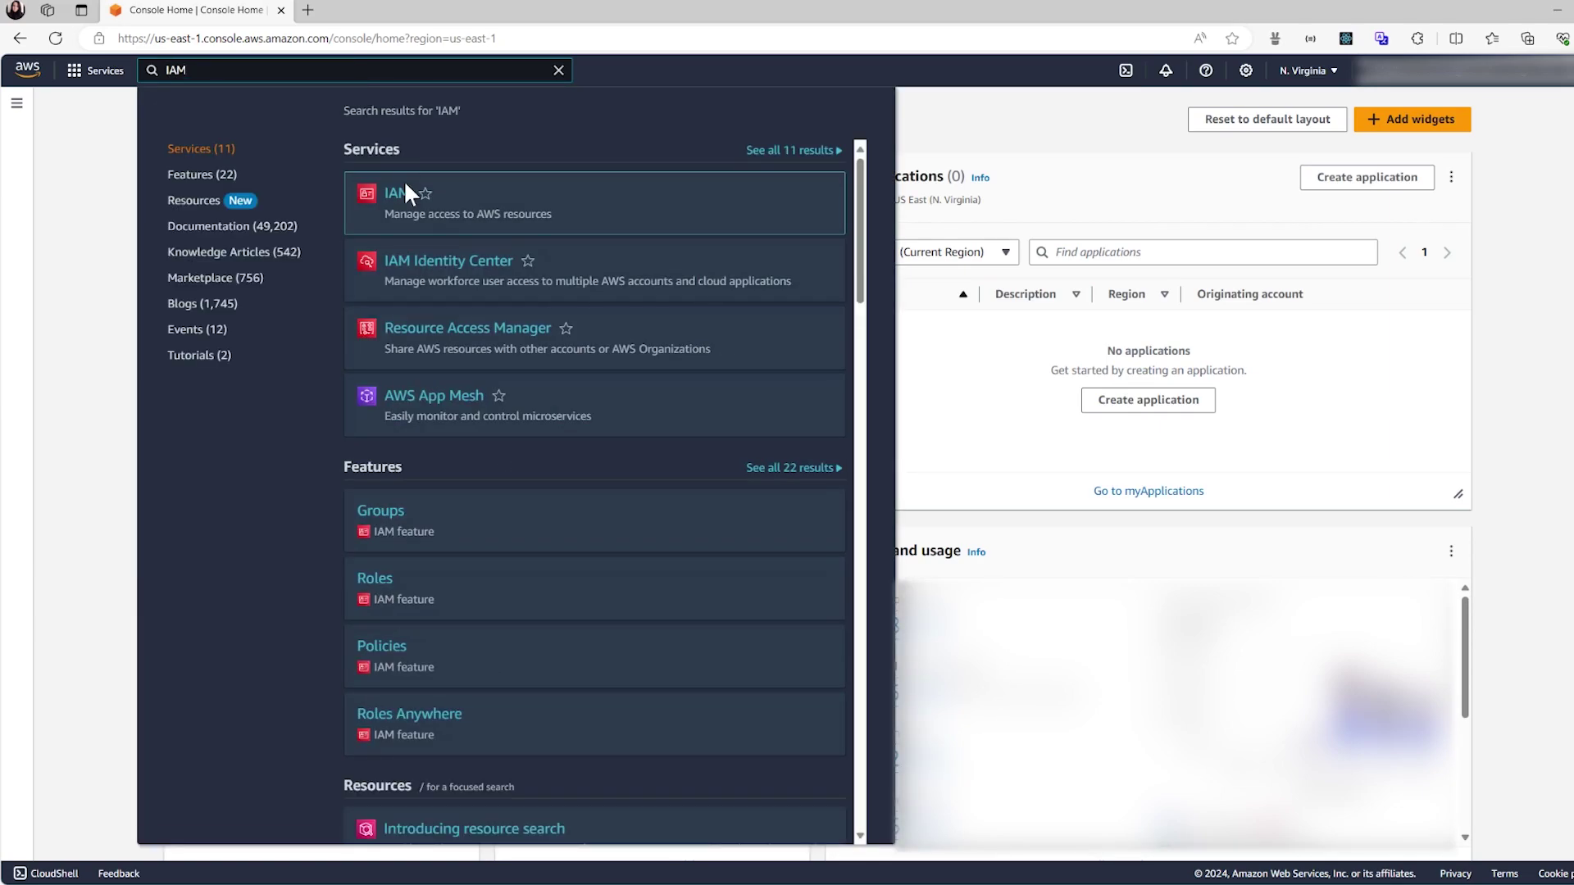
pyautogui.click(409, 201)
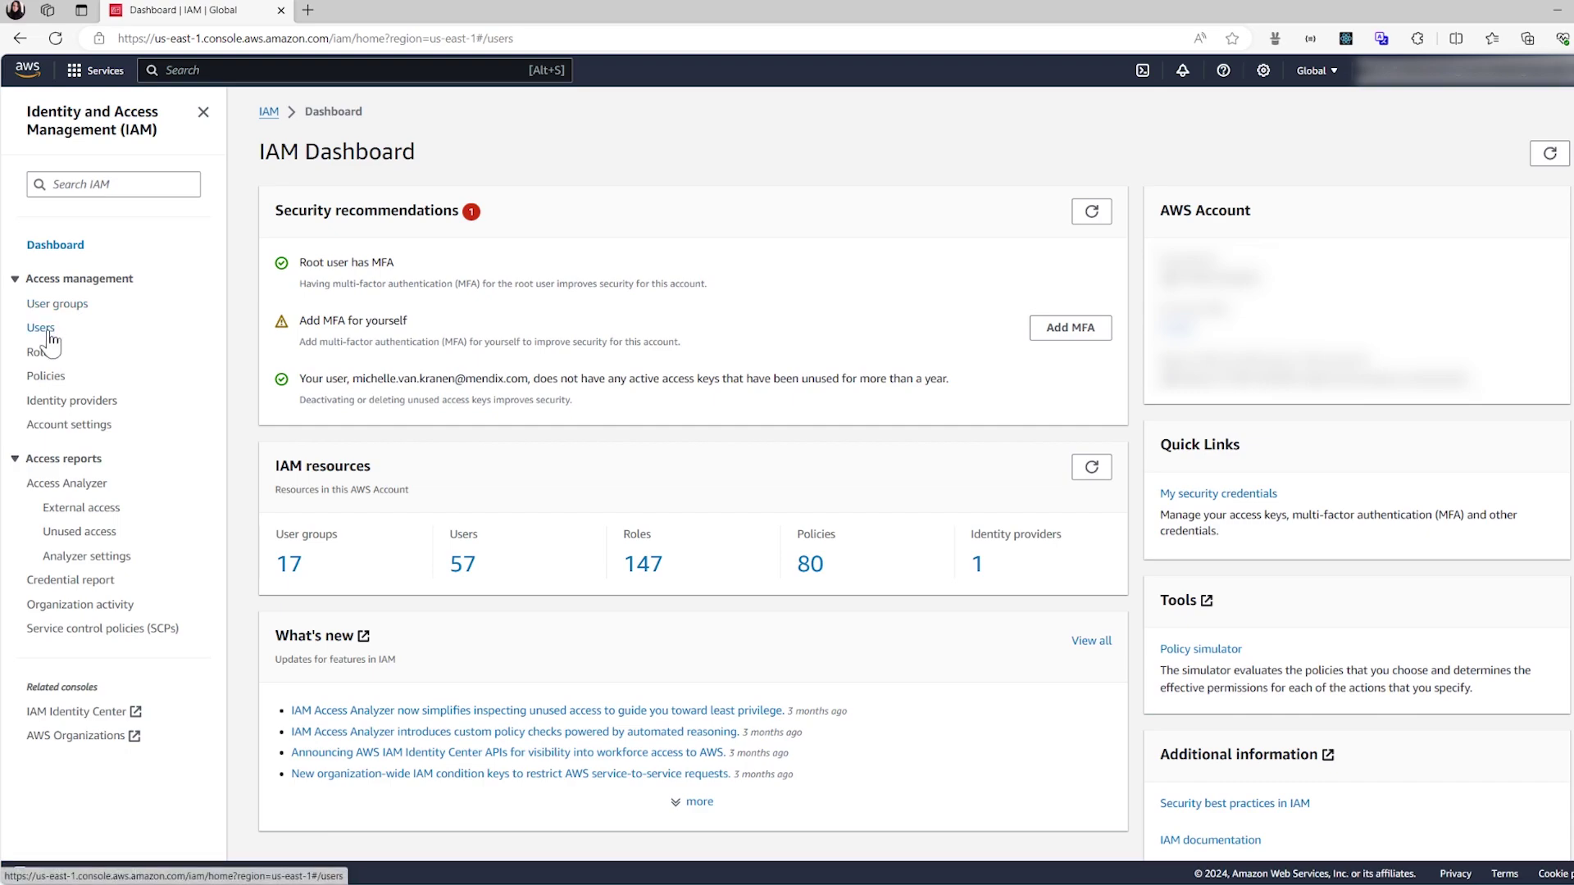
pyautogui.click(41, 328)
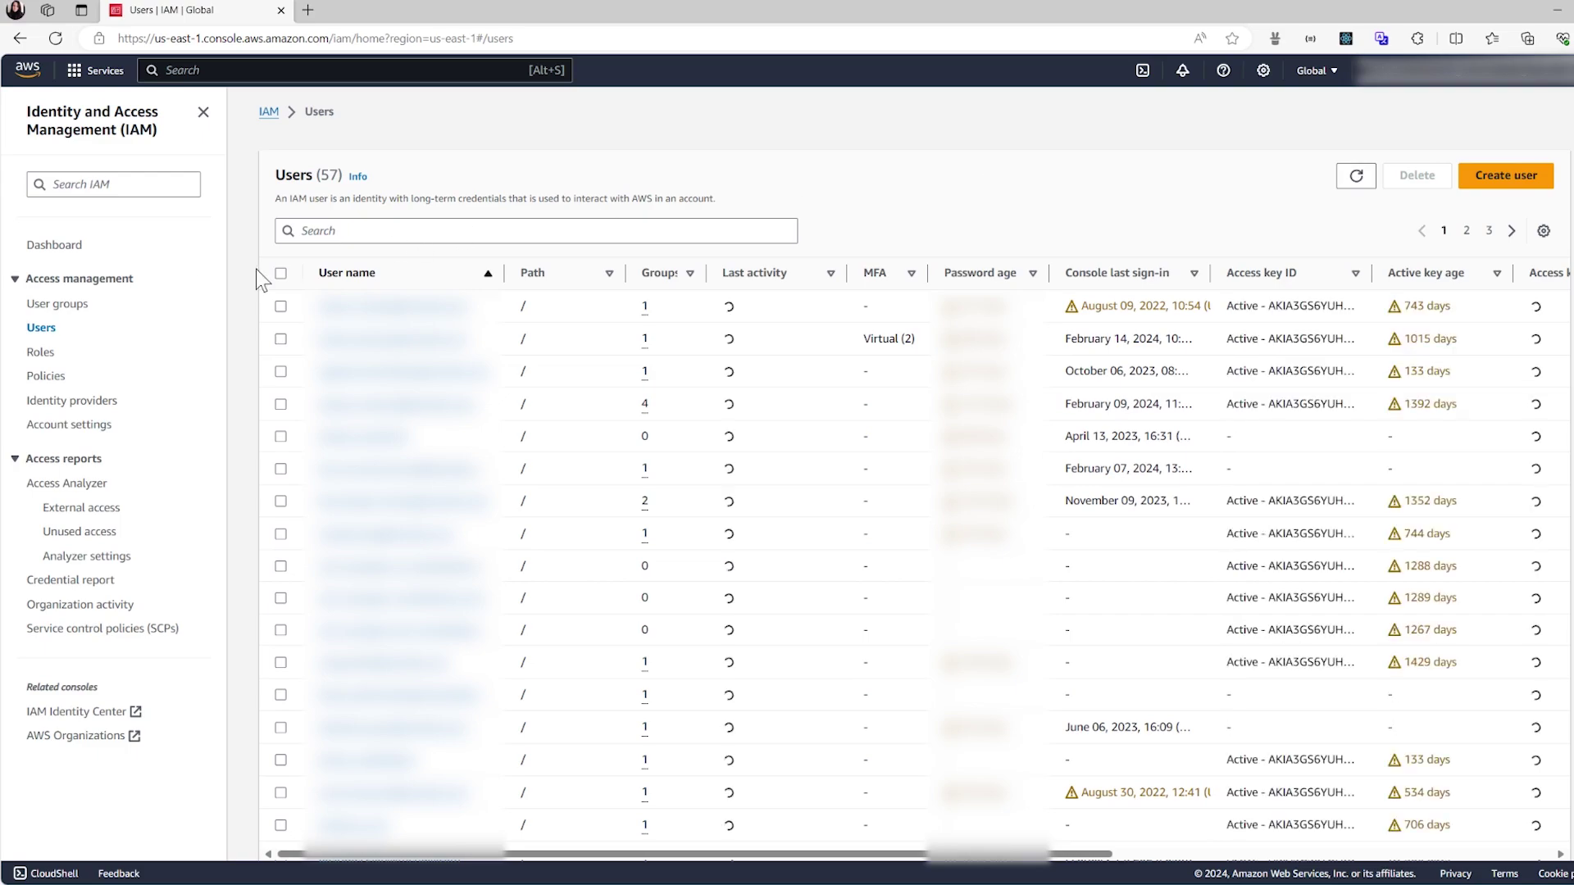
# - Find the IAM user group Demo_BedrockImplementation and open its details
pyautogui.click(72, 305)
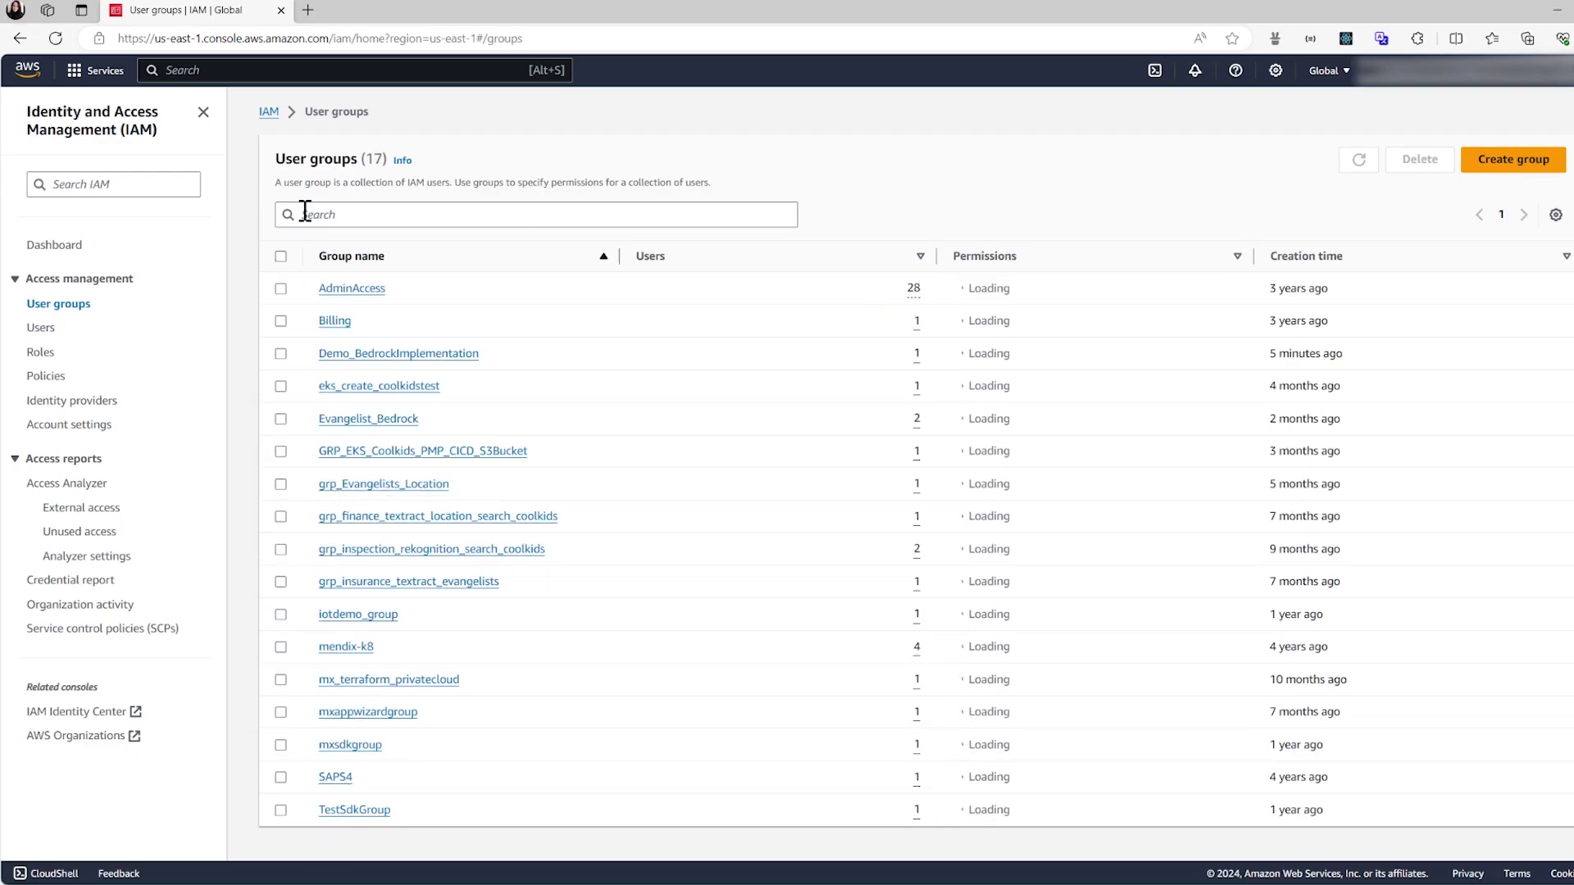
pyautogui.click(304, 213)
pyautogui.write('Demo_BedrockImplementation')
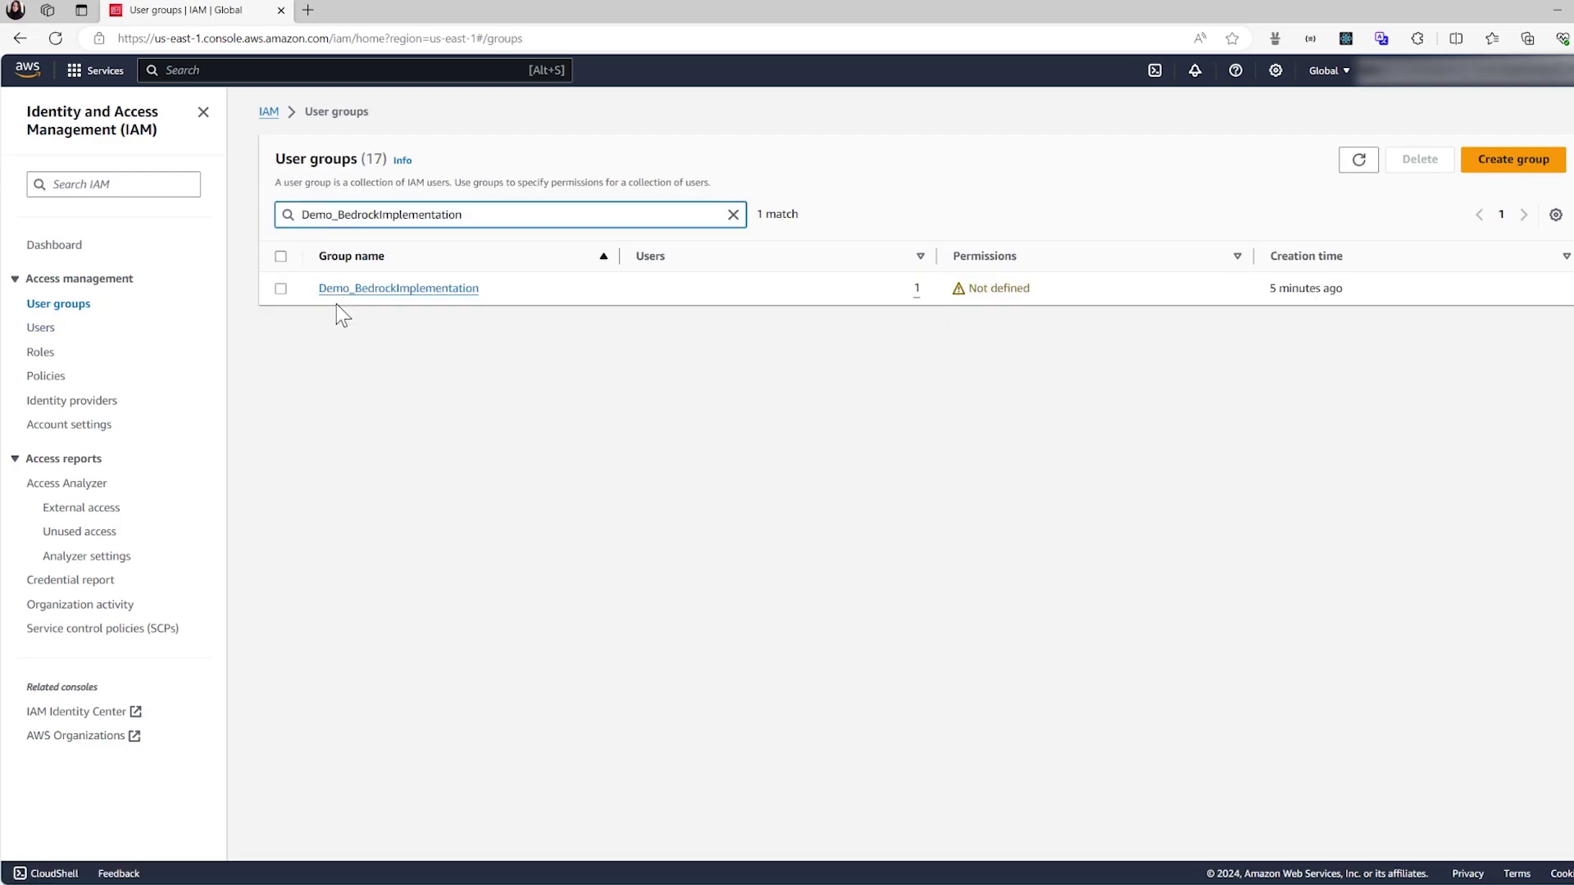
pyautogui.click(357, 289)
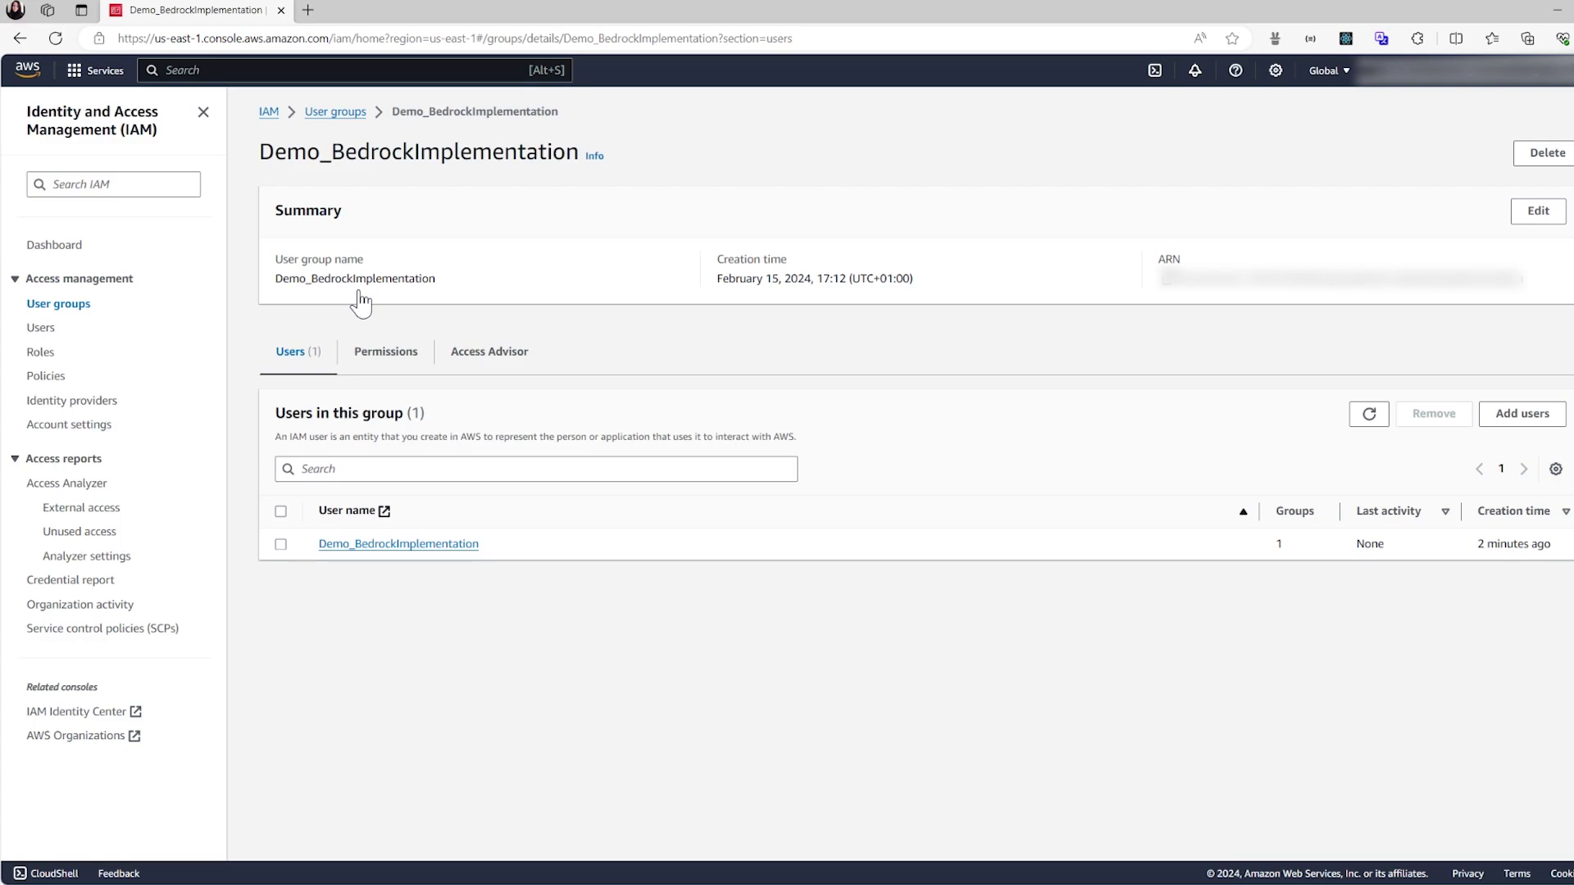
# - Add the AmazonBedrockFullAccess policy to the permissions of the Demo_BedrockImplementation group, filtering the available policies by "bedrock"
pyautogui.click(385, 354)
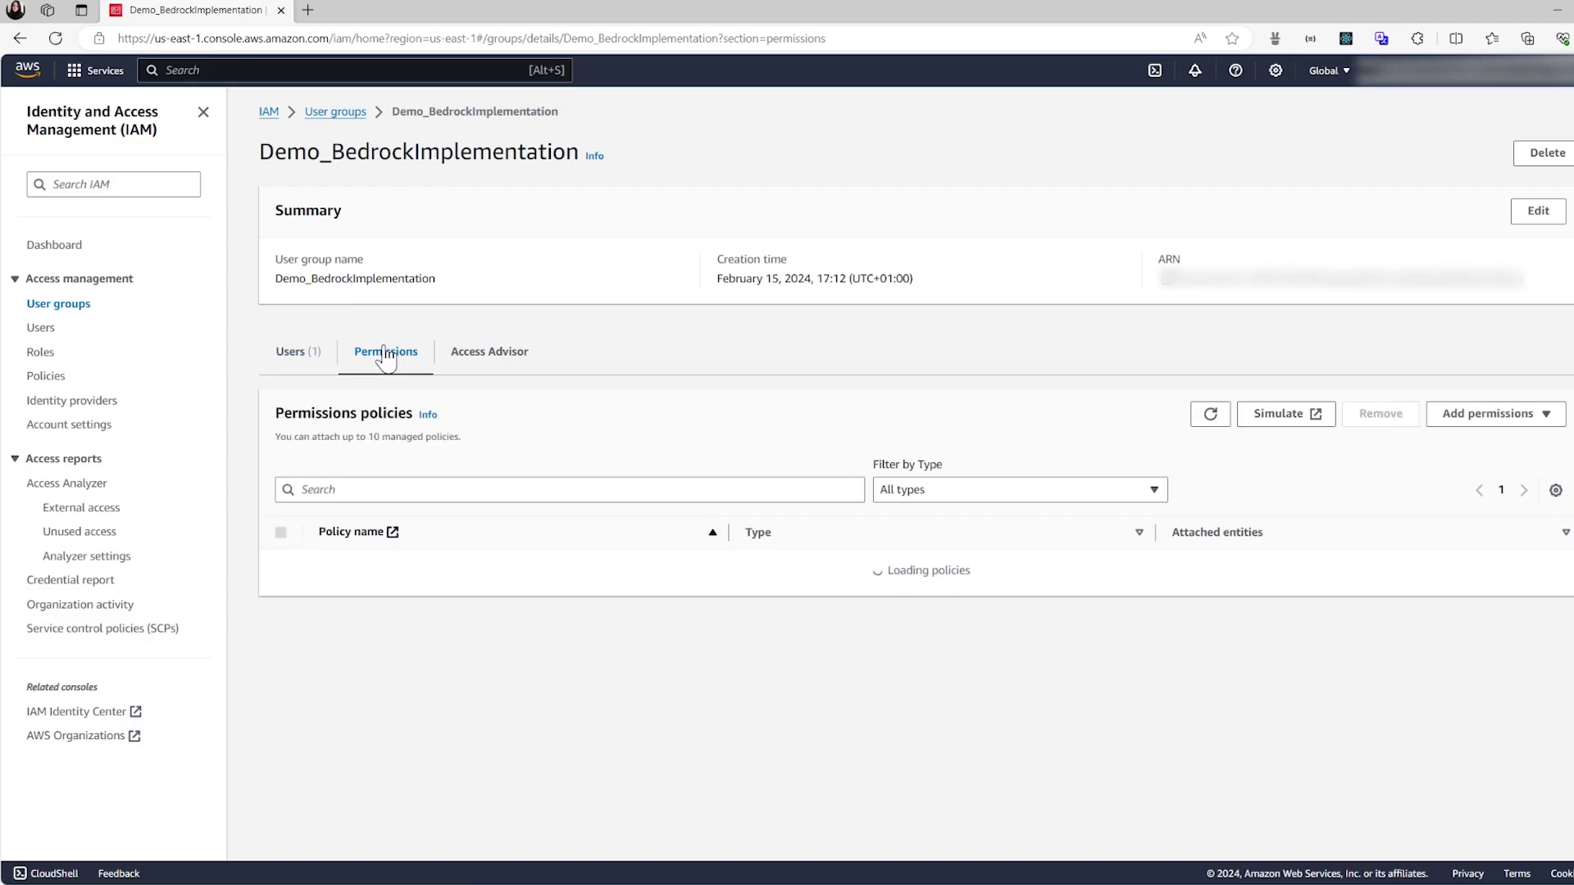
pyautogui.click(1549, 427)
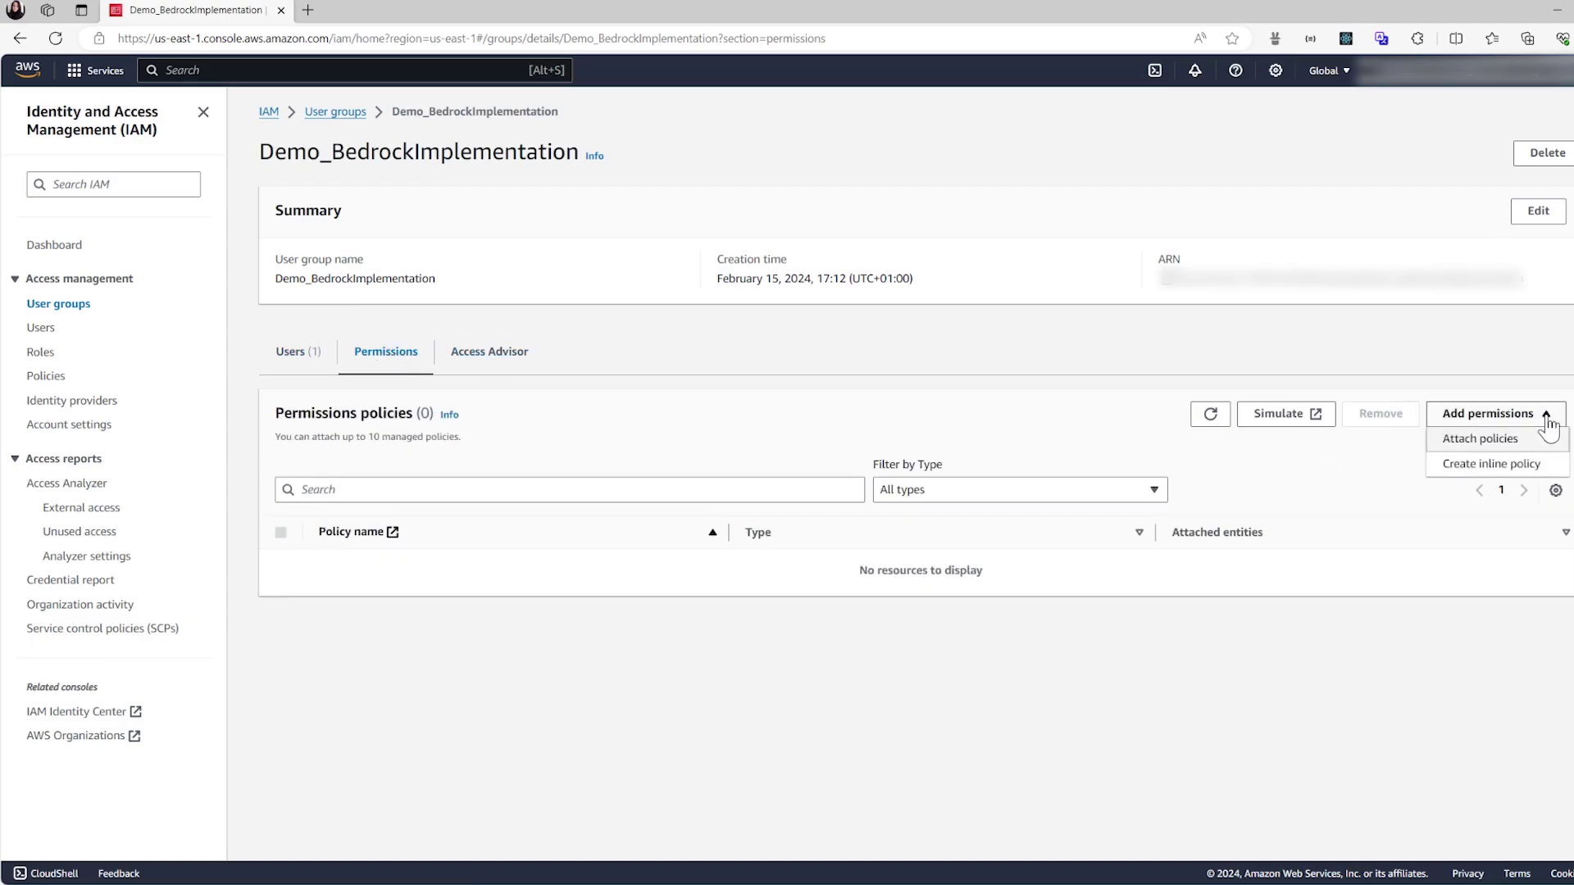
pyautogui.click(1546, 441)
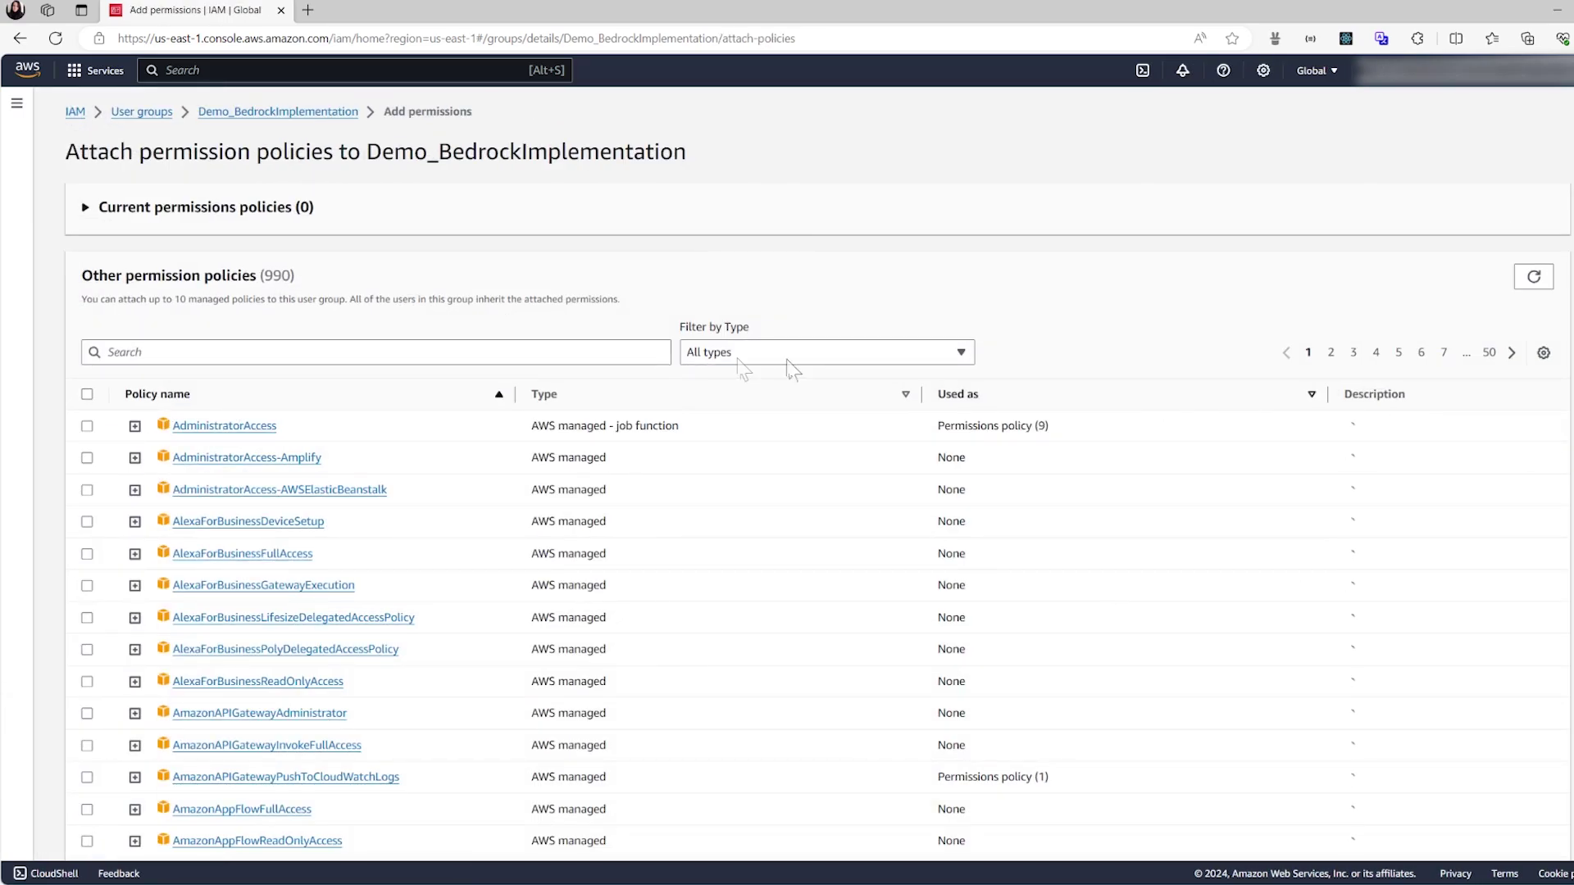
pyautogui.click(587, 352)
pyautogui.write('bedrock')
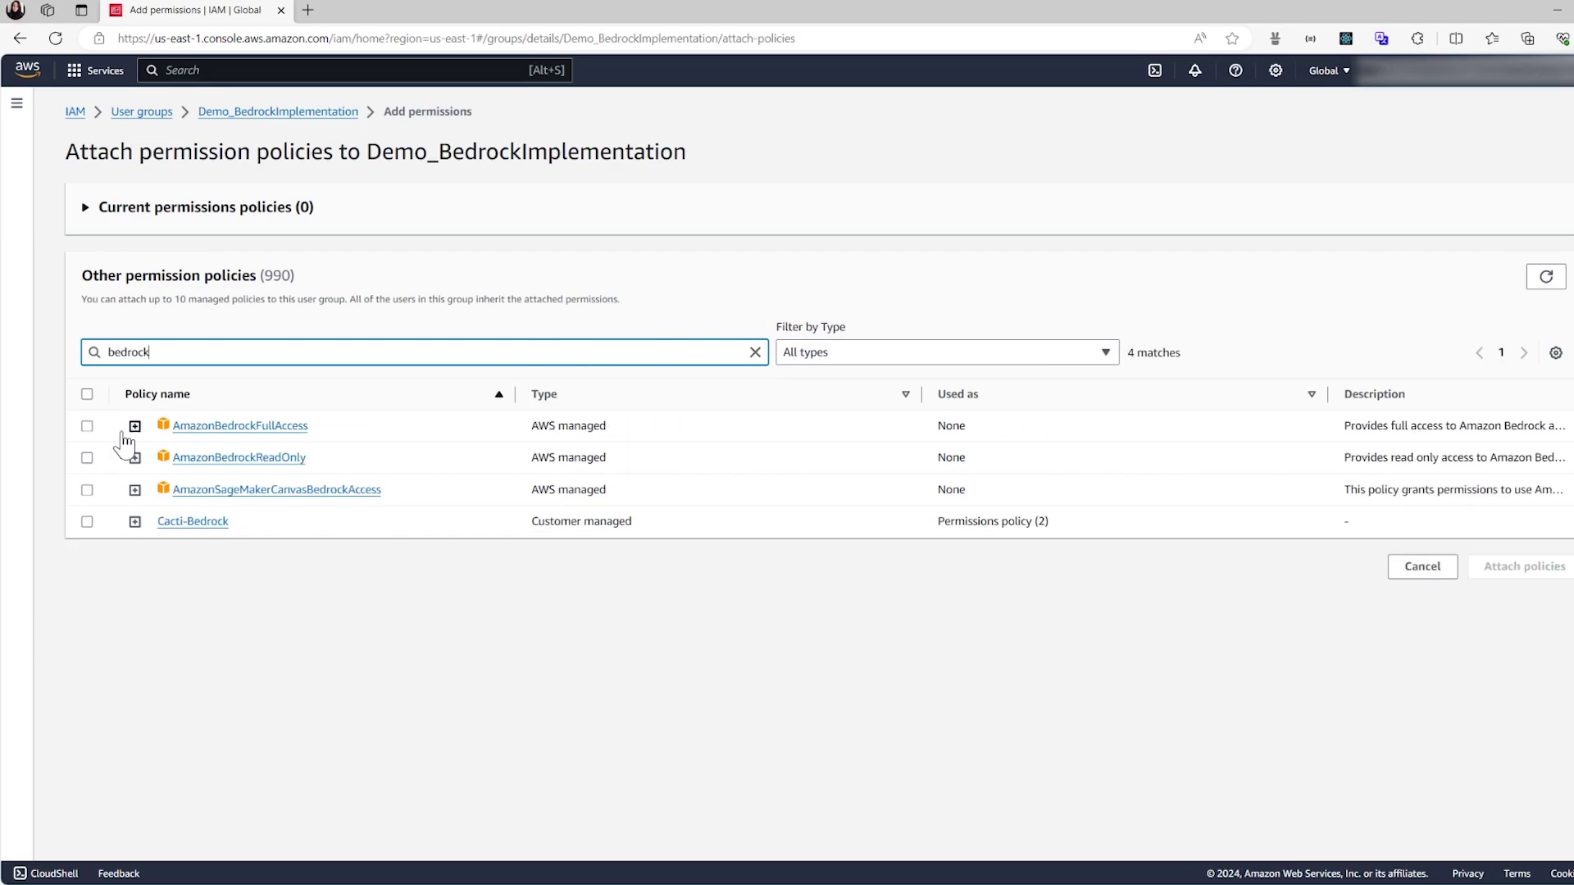
pyautogui.click(87, 425)
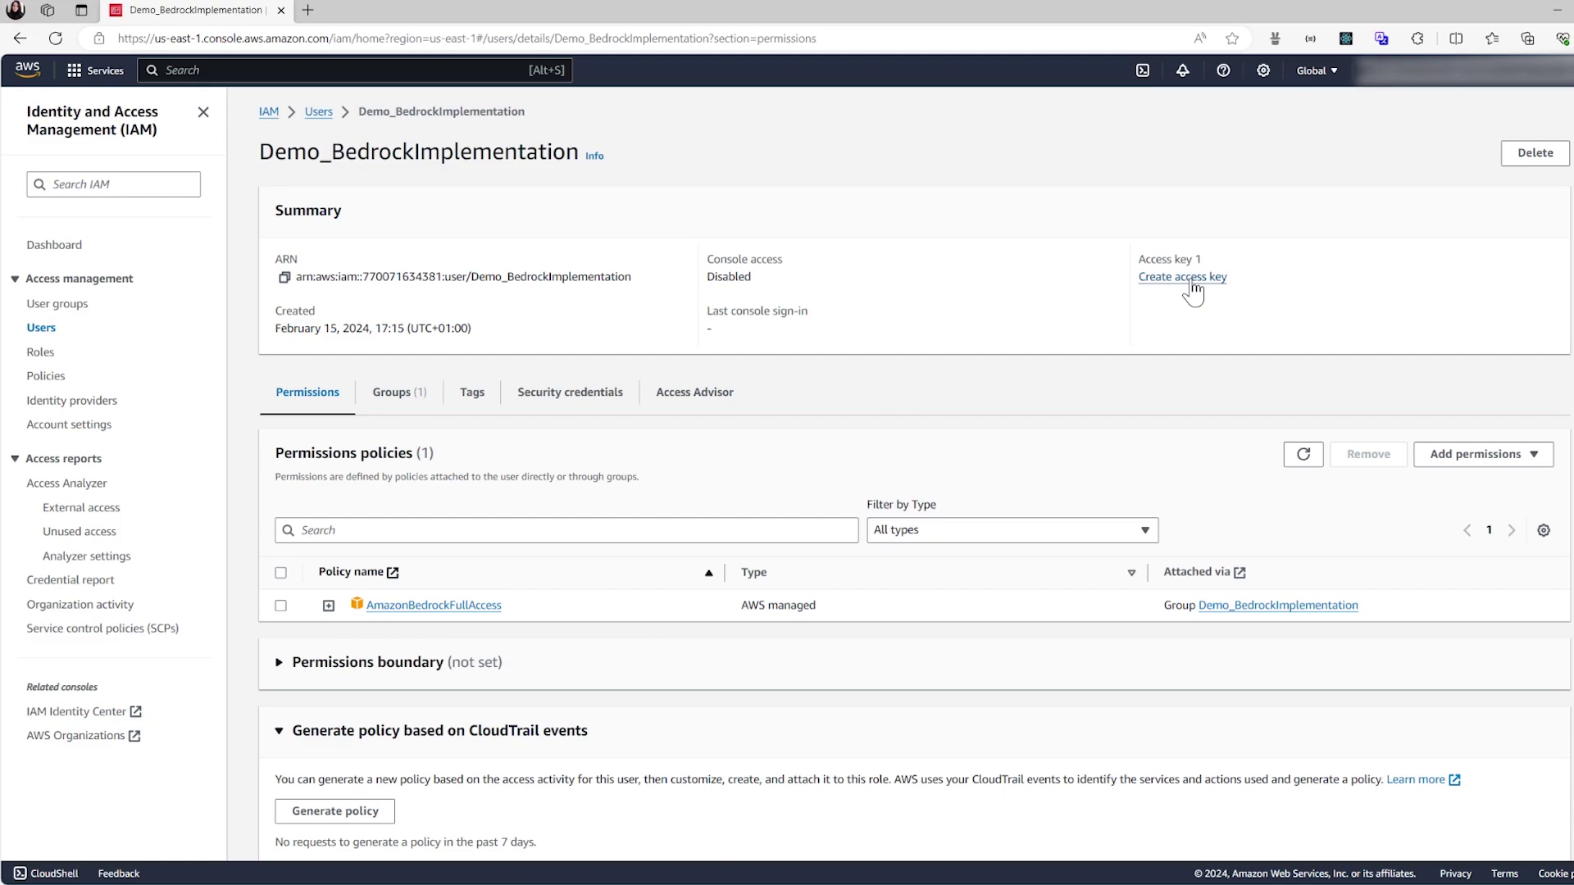
# - Create an access key for the user Demo_BedrockImplementation with the description tag Demo_BedrockImplementation
pyautogui.click(1191, 278)
pyautogui.click(847, 267)
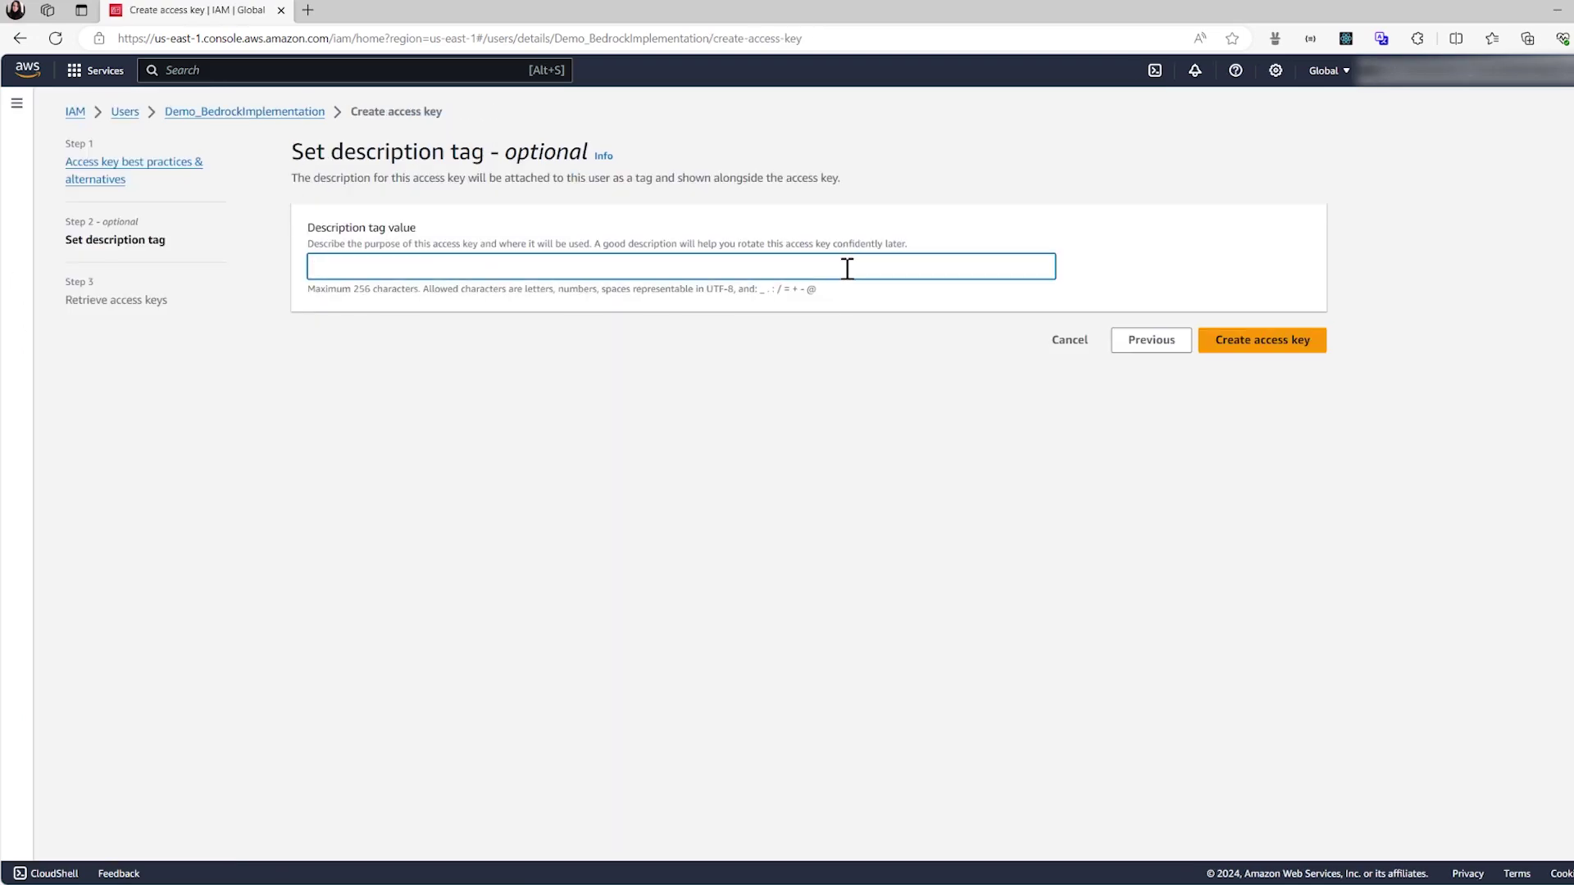
pyautogui.hotkey('ctrl', 'v')
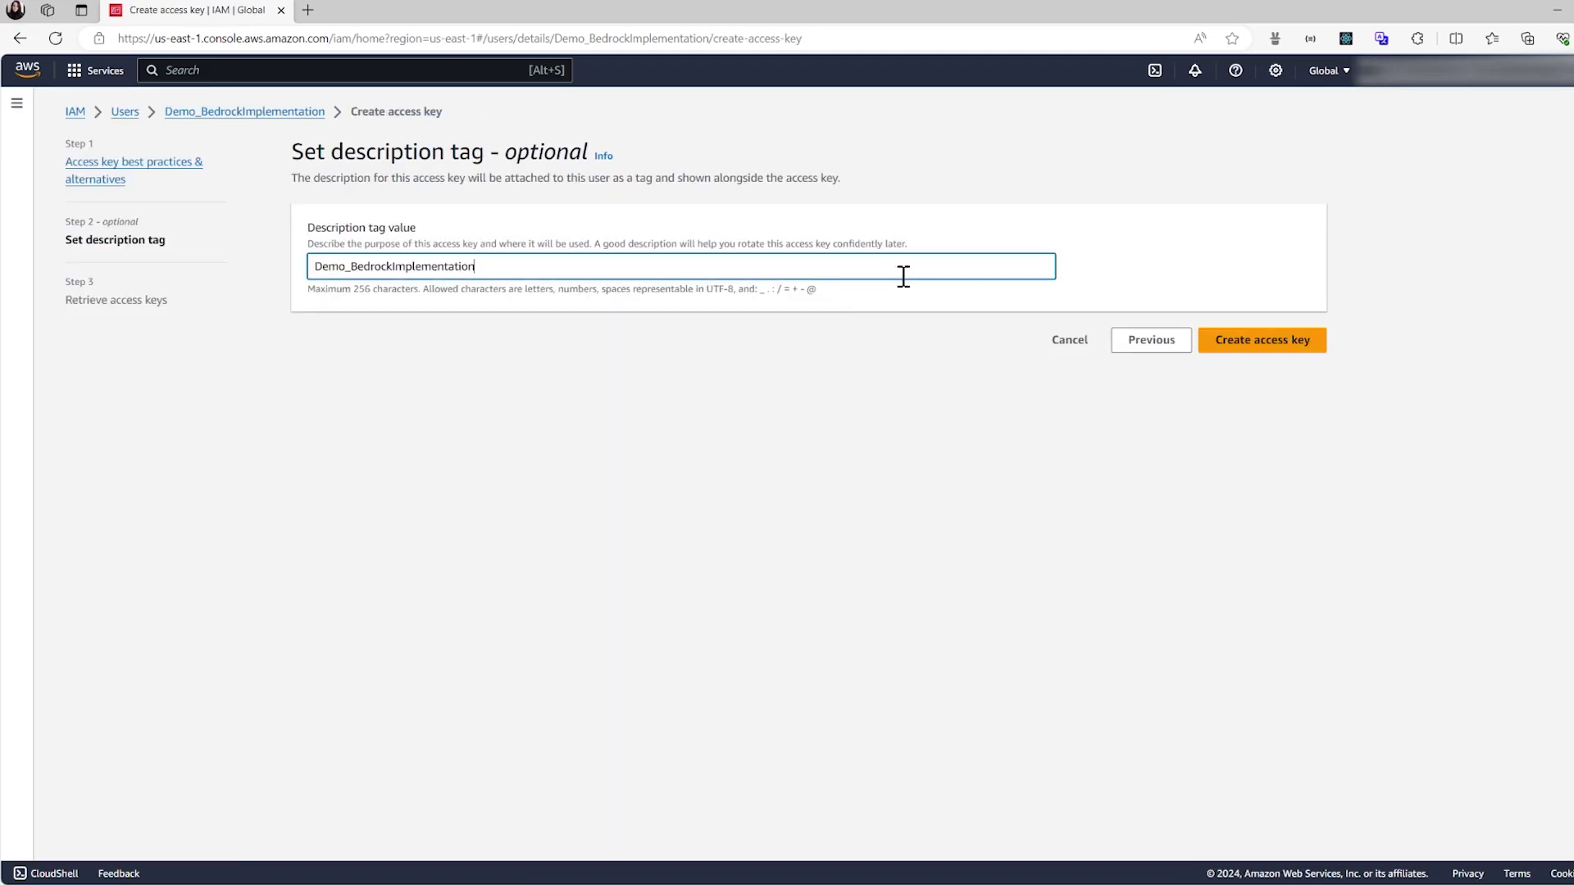
pyautogui.click(1281, 345)
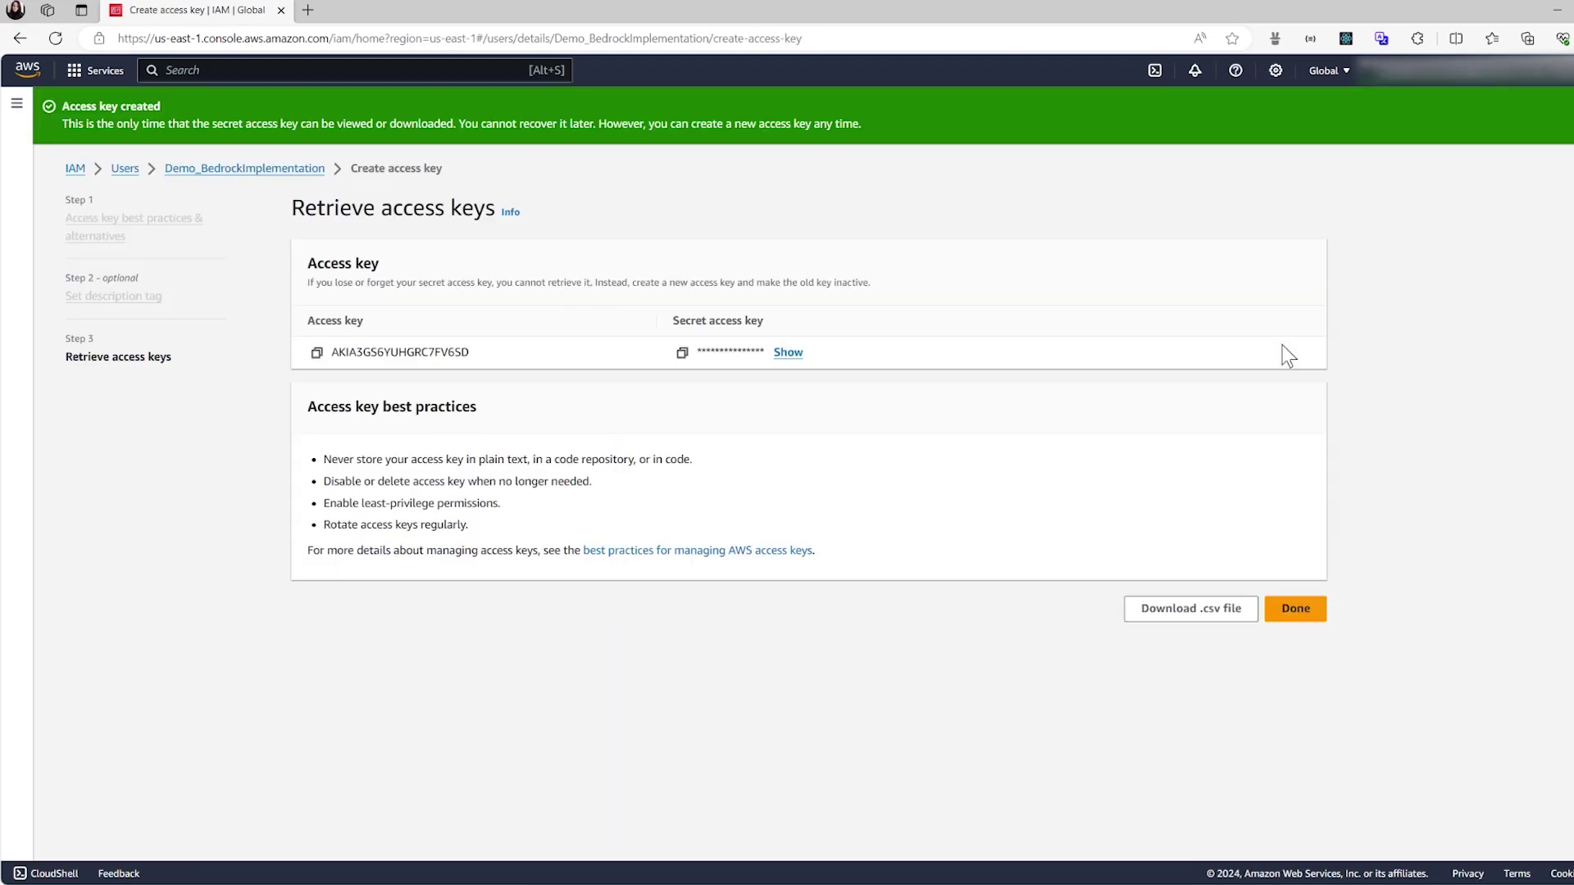
# - Copy the secret access key in AWS, switch to Mendix Studio Pro, and enter the access key for AmazonBedrockConnector.AccessKey in the Default configuration
pyautogui.click(682, 353)
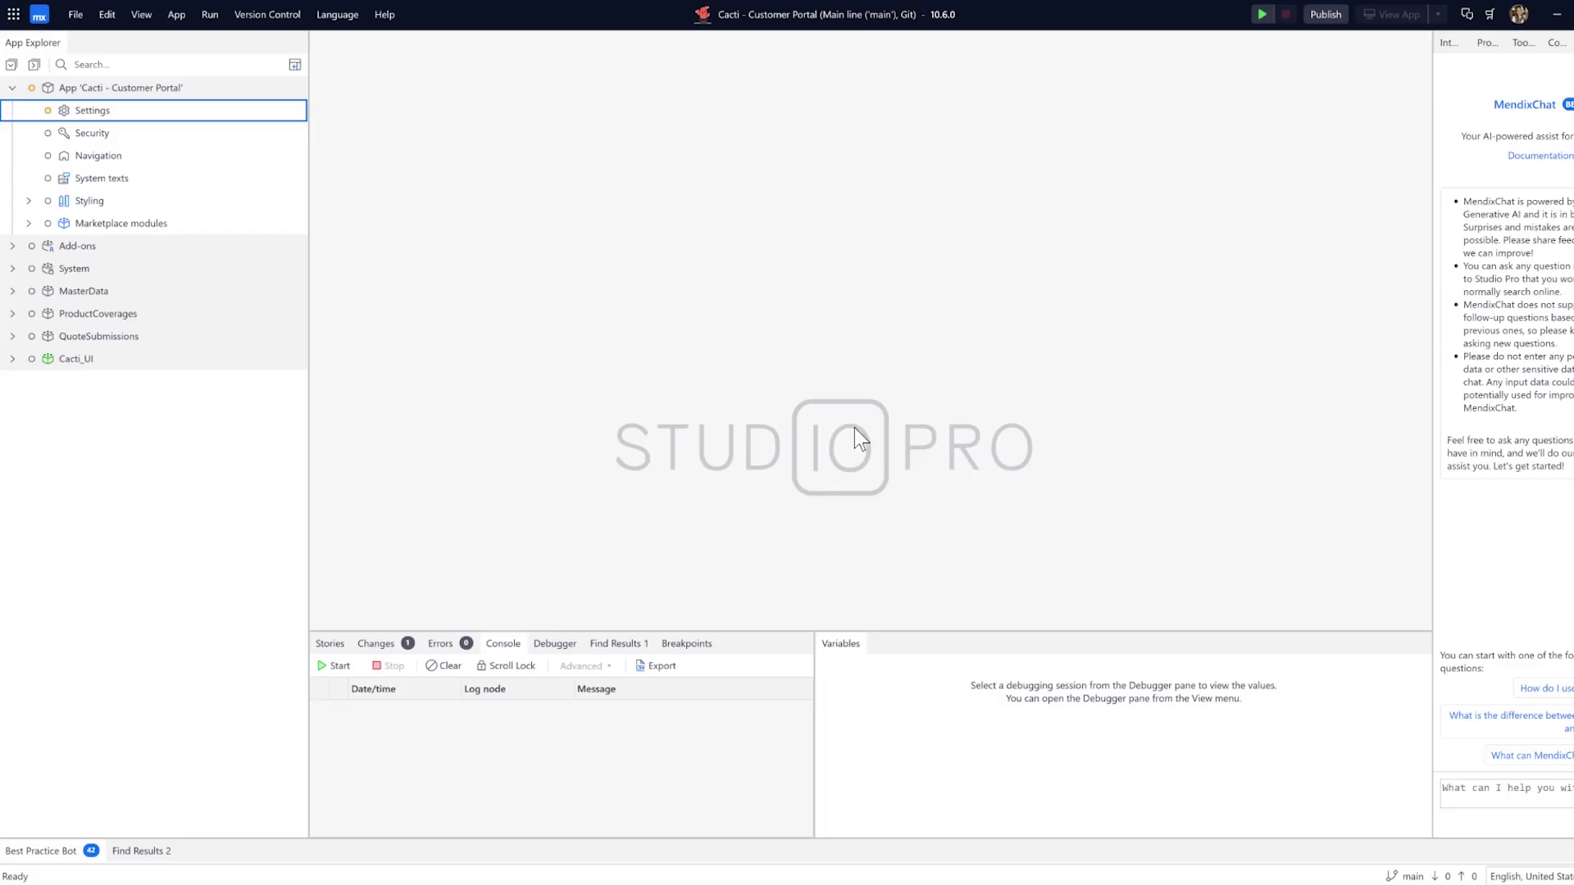
pyautogui.doubleClick(265, 123)
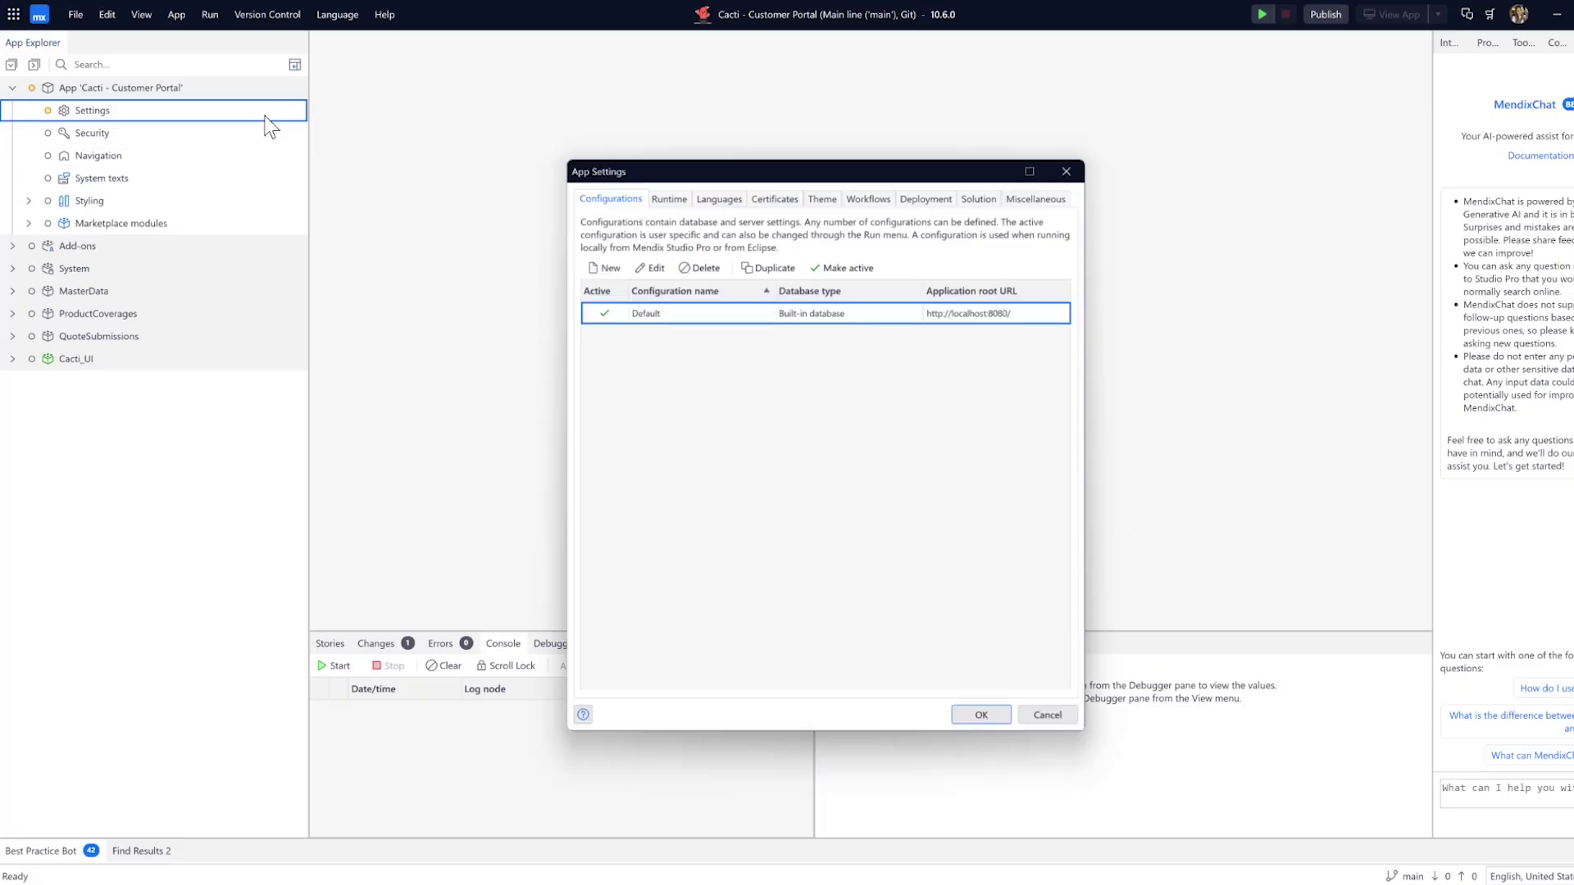
pyautogui.doubleClick(645, 312)
pyautogui.click(737, 369)
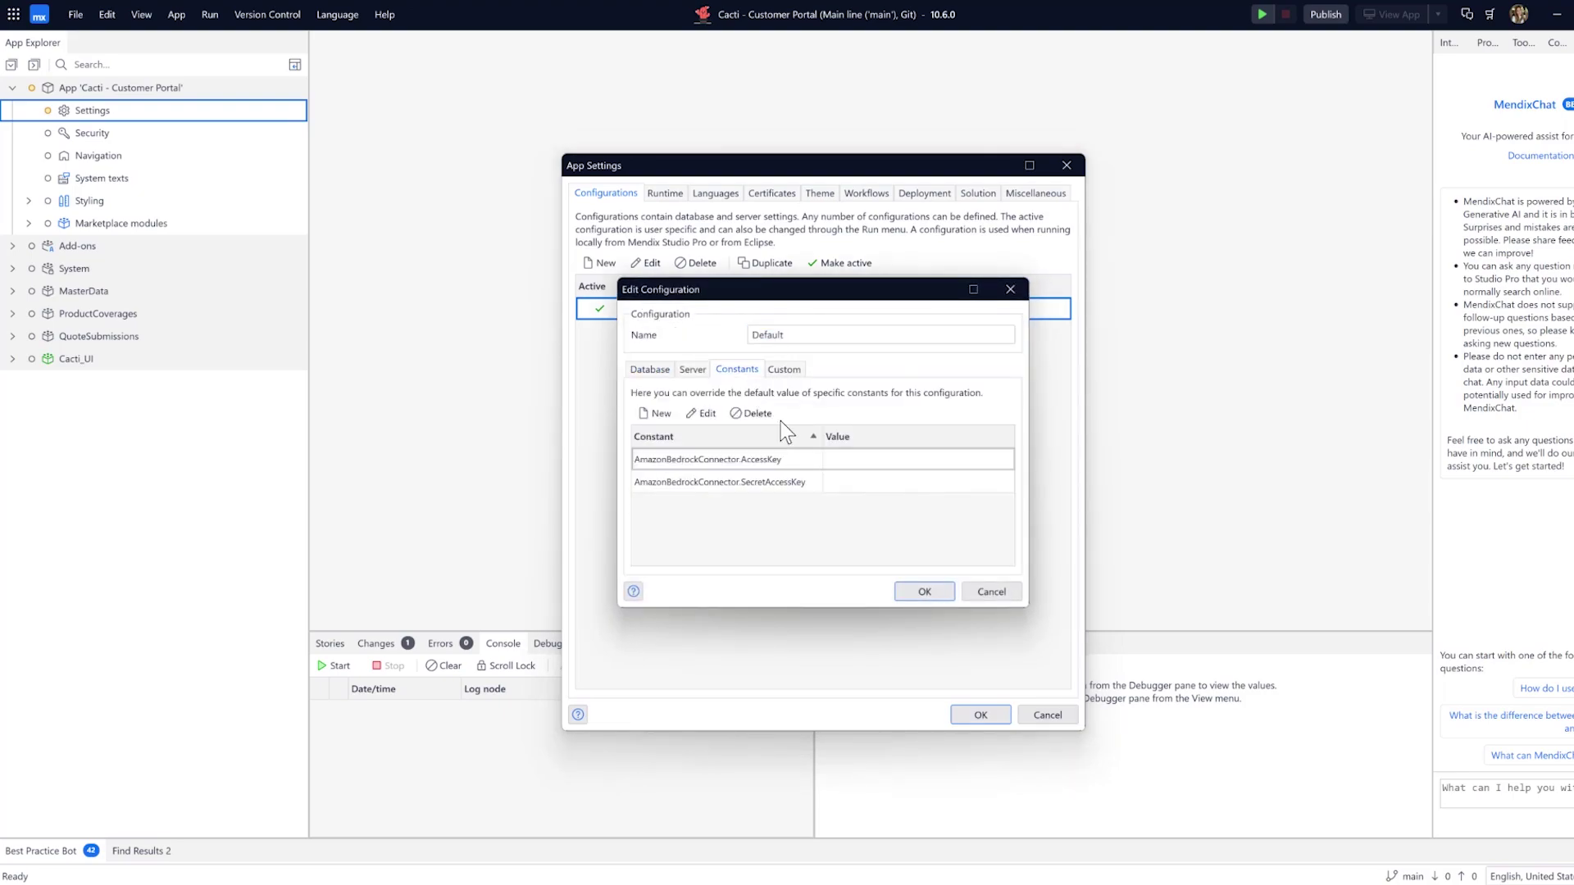
pyautogui.doubleClick(858, 461)
pyautogui.click(863, 470)
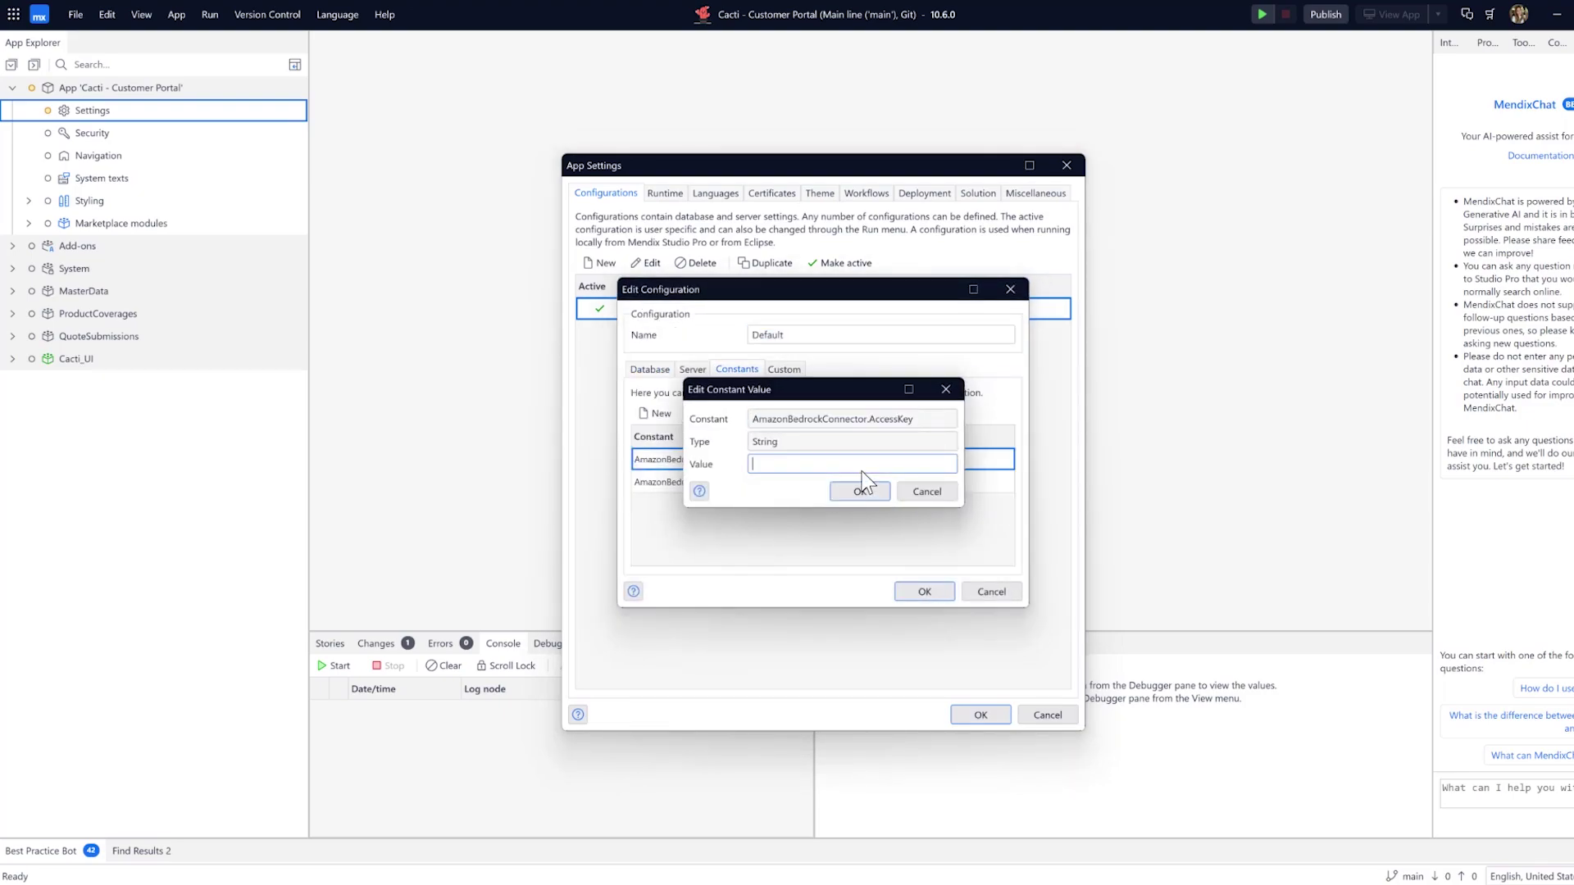
pyautogui.hotkey('ctrl', 'v')
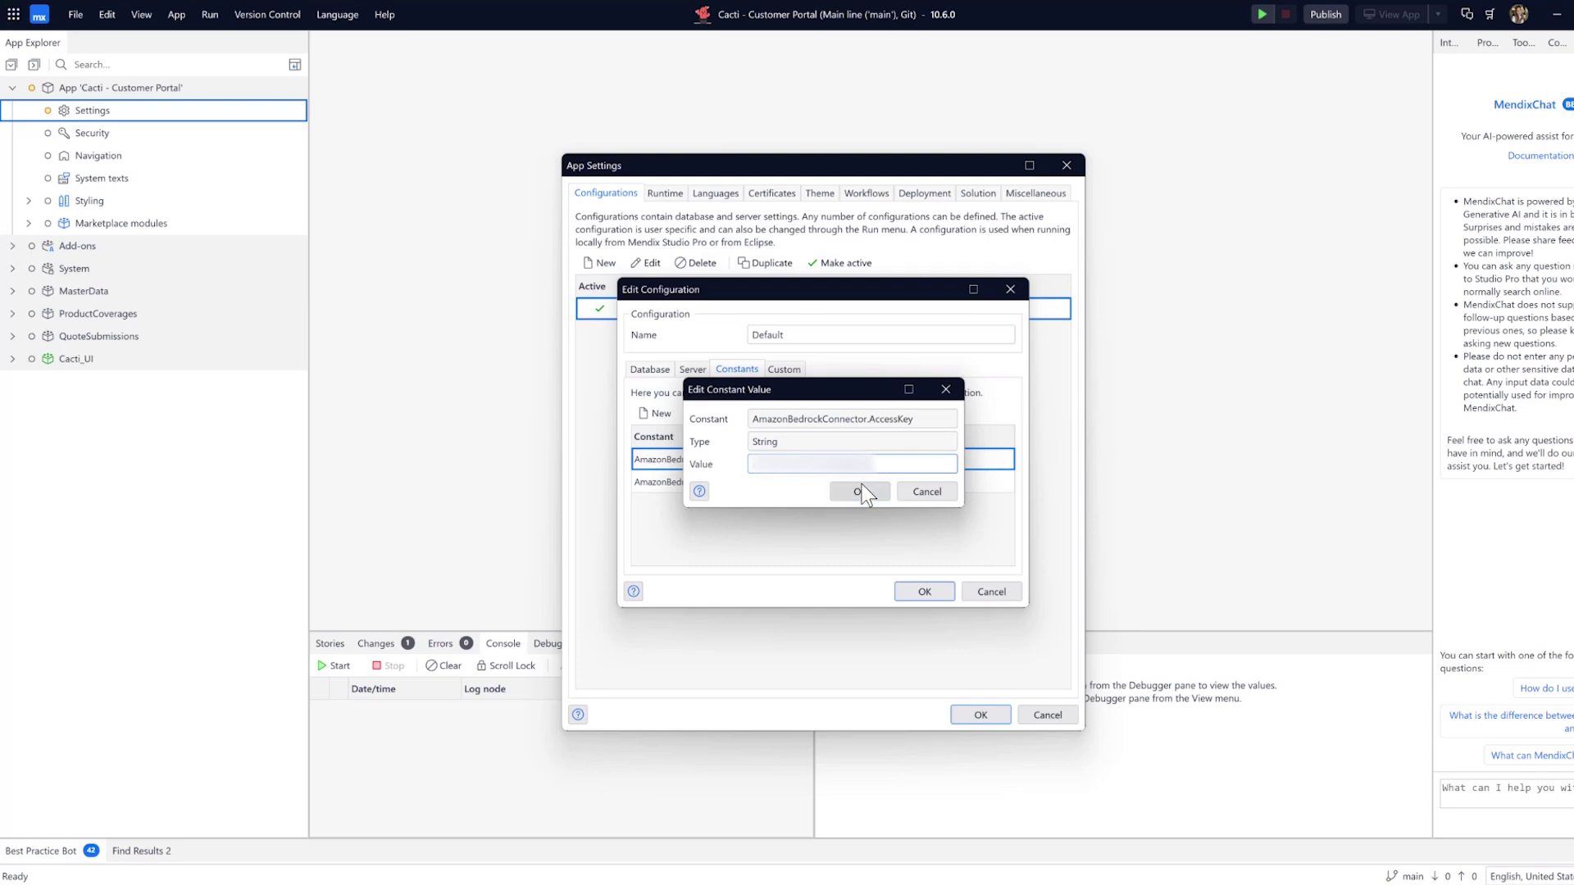
pyautogui.click(860, 491)
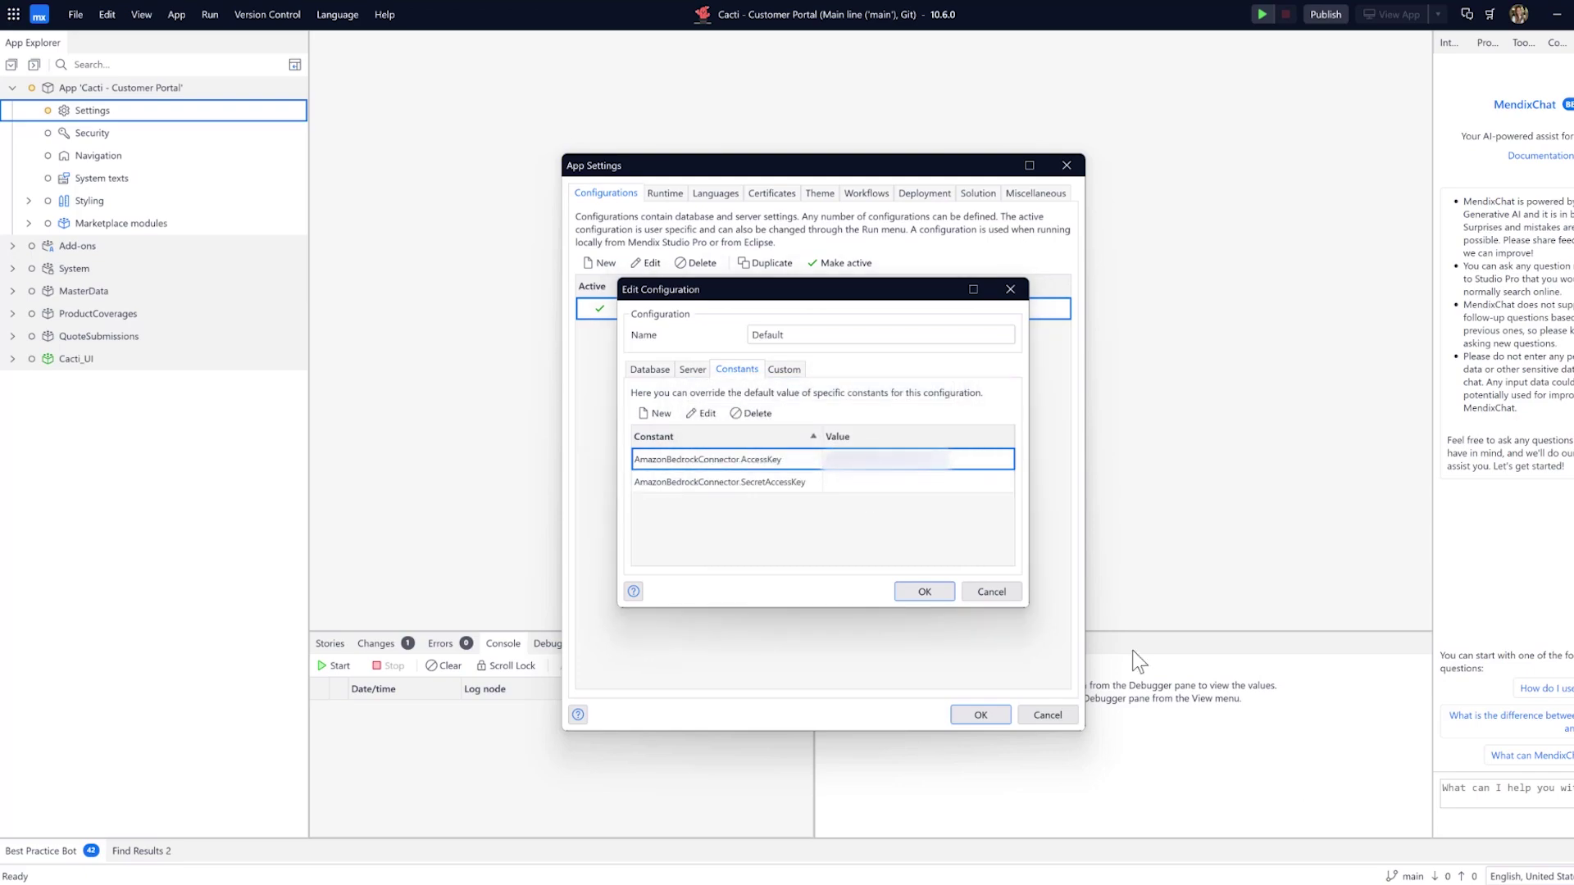
# - Enter the secret access key as the value of AmazonBedrockConnector.SecretAccessKey and save the configuration and app settings
pyautogui.doubleClick(892, 481)
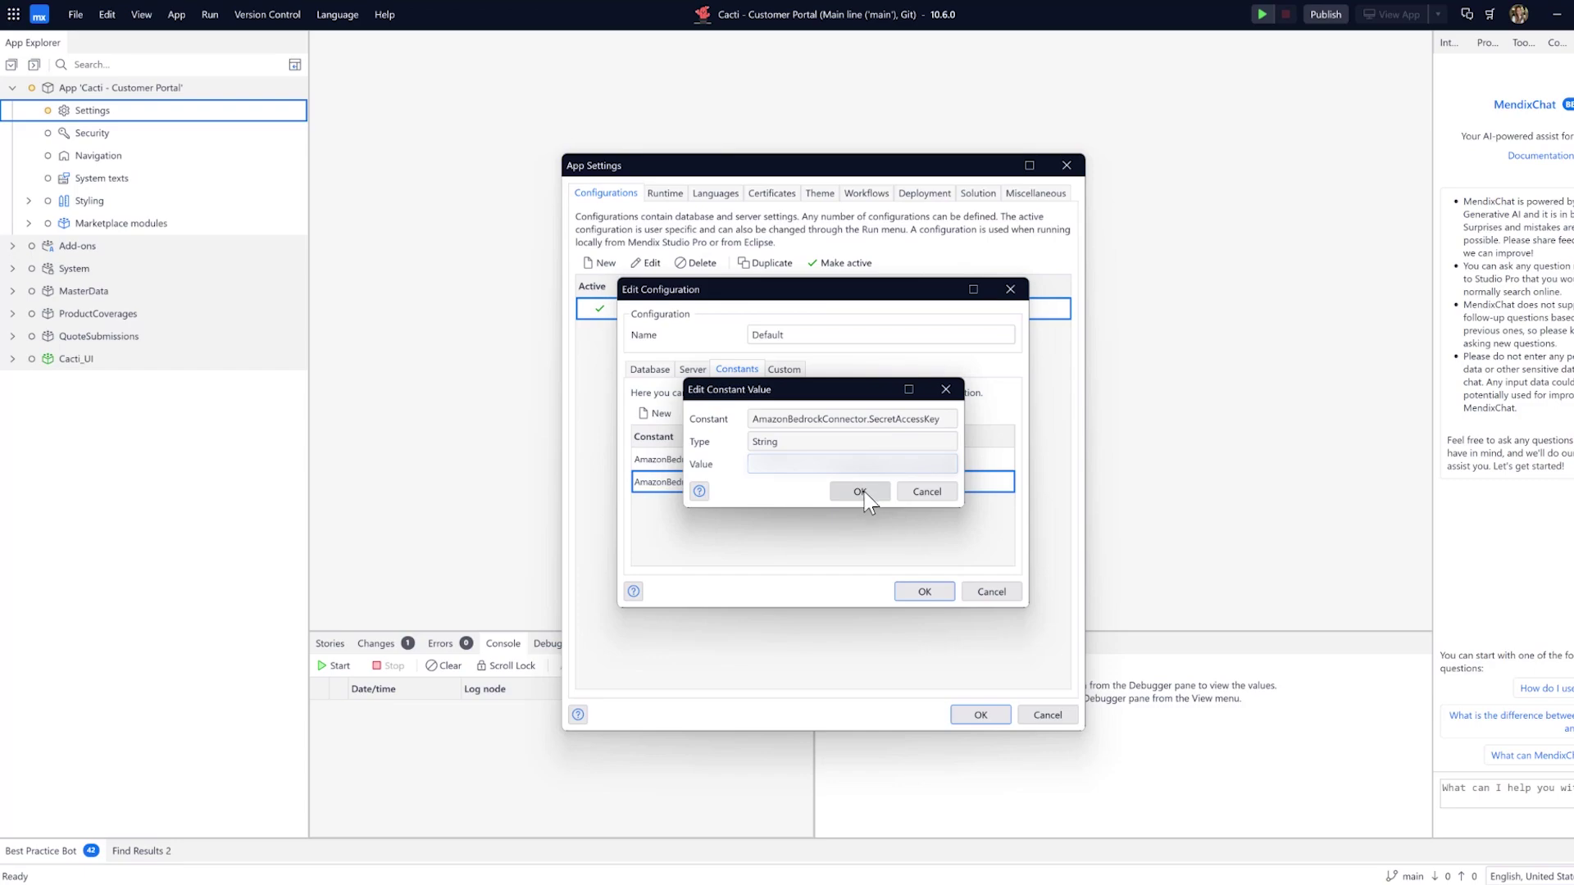
pyautogui.click(860, 491)
pyautogui.click(924, 591)
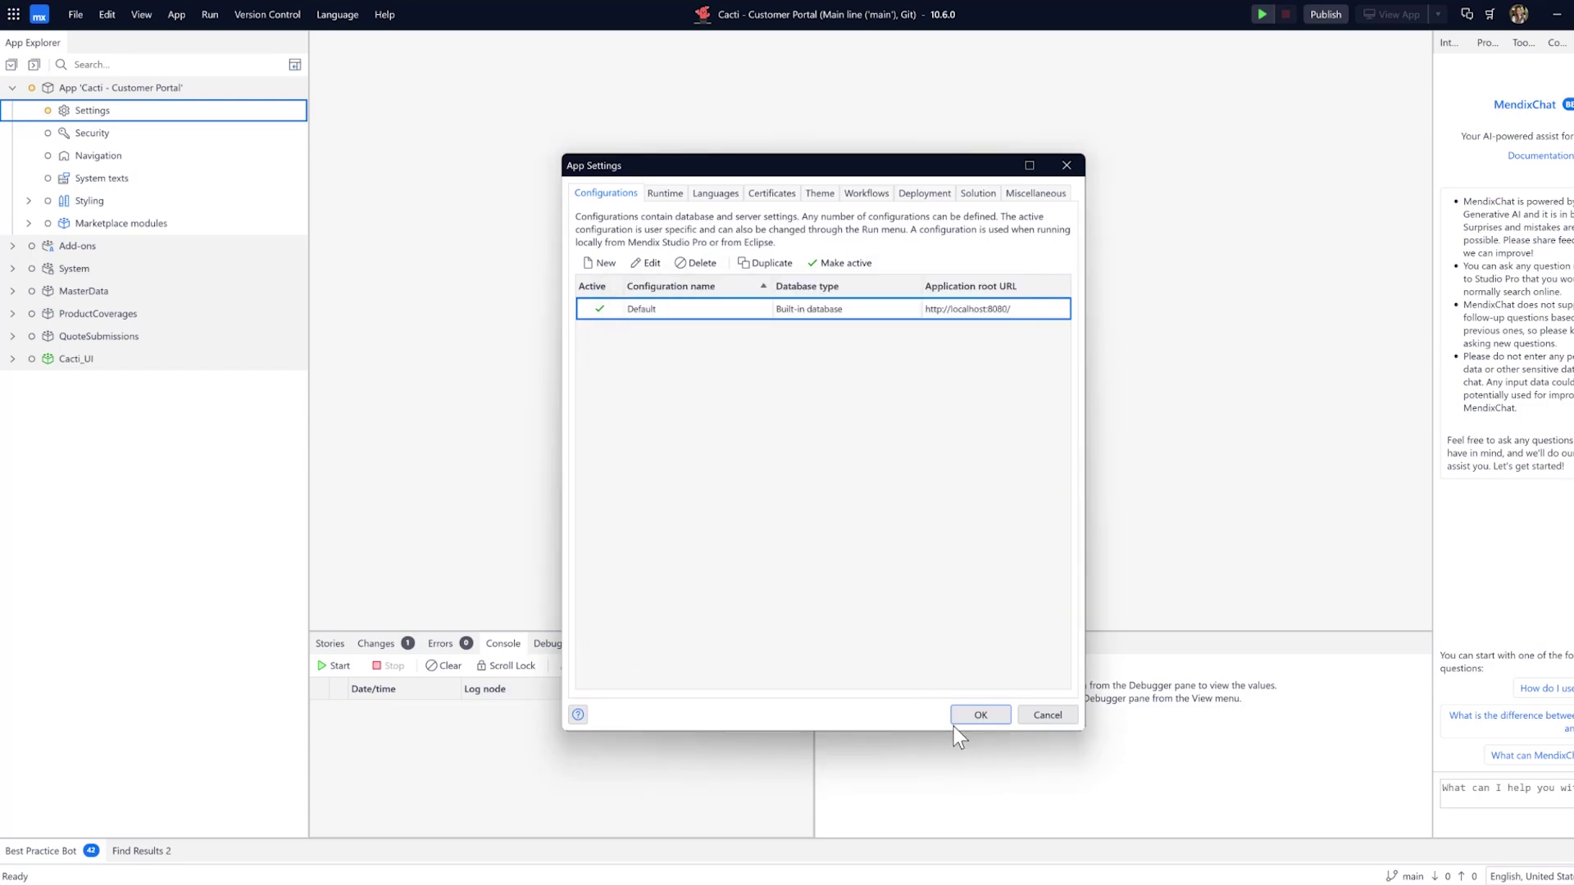
pyautogui.click(963, 722)
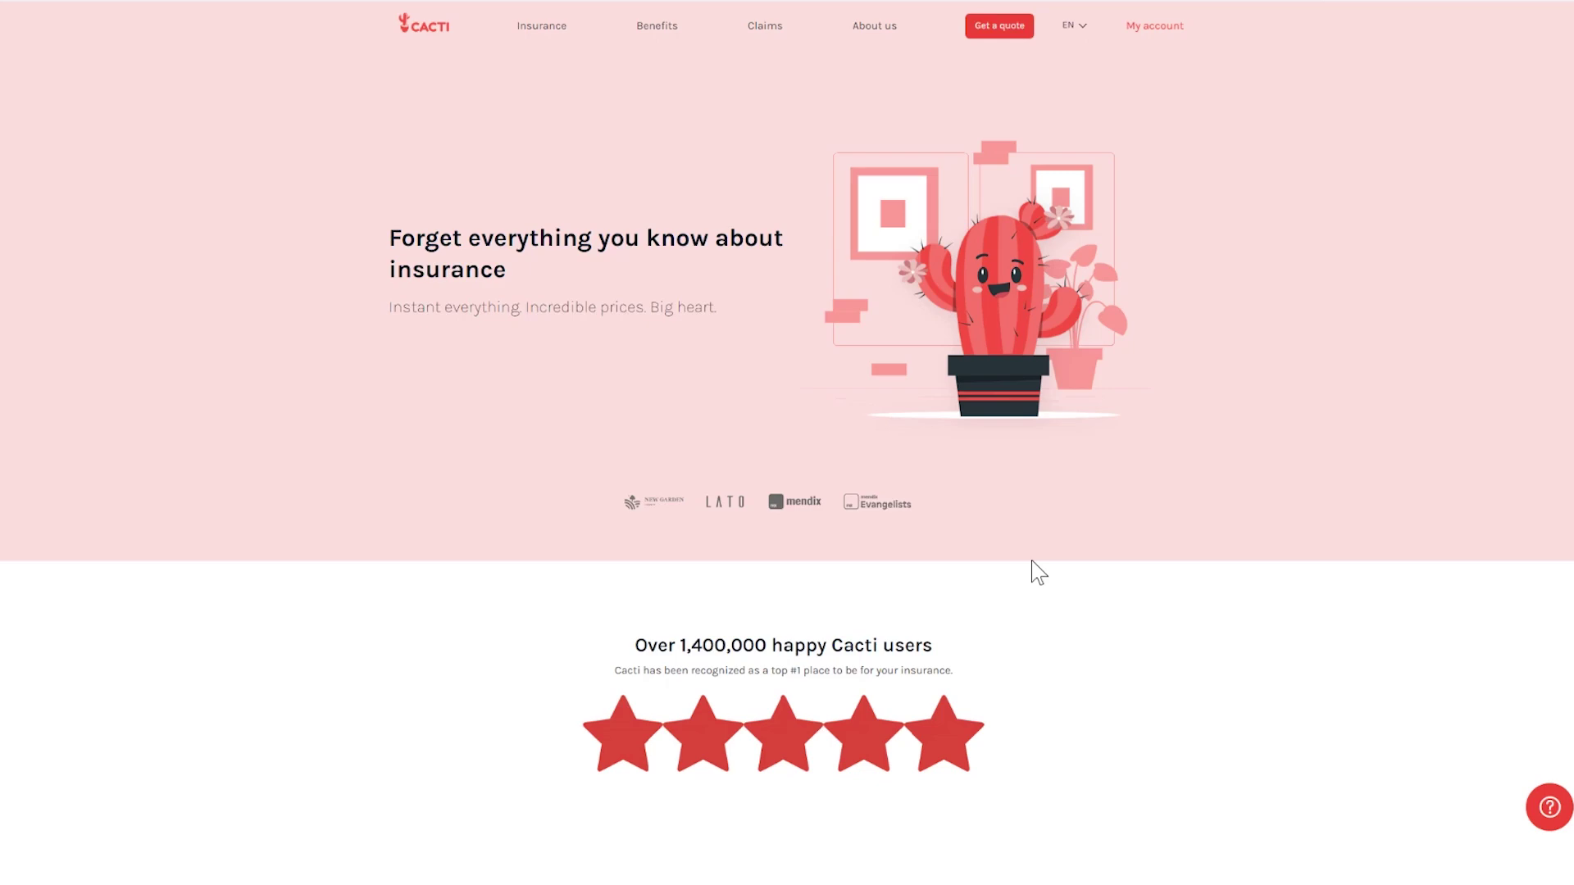
# - Switch to the Cacti portal, sign in with the quick user login, and open the profile picture editor in the account details
pyautogui.click(1165, 31)
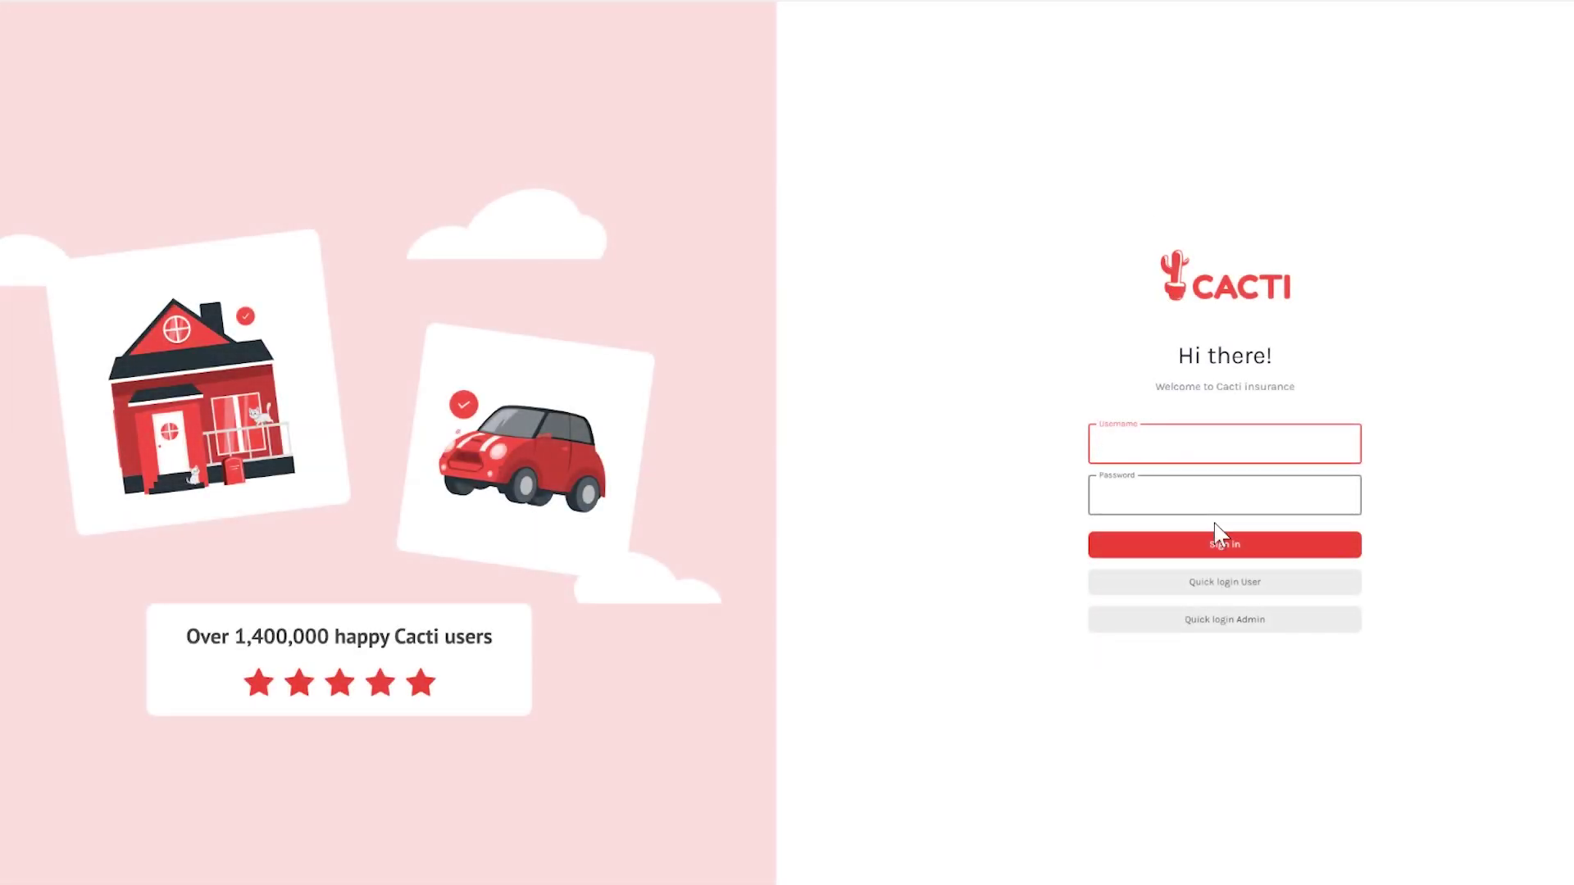
pyautogui.click(1234, 581)
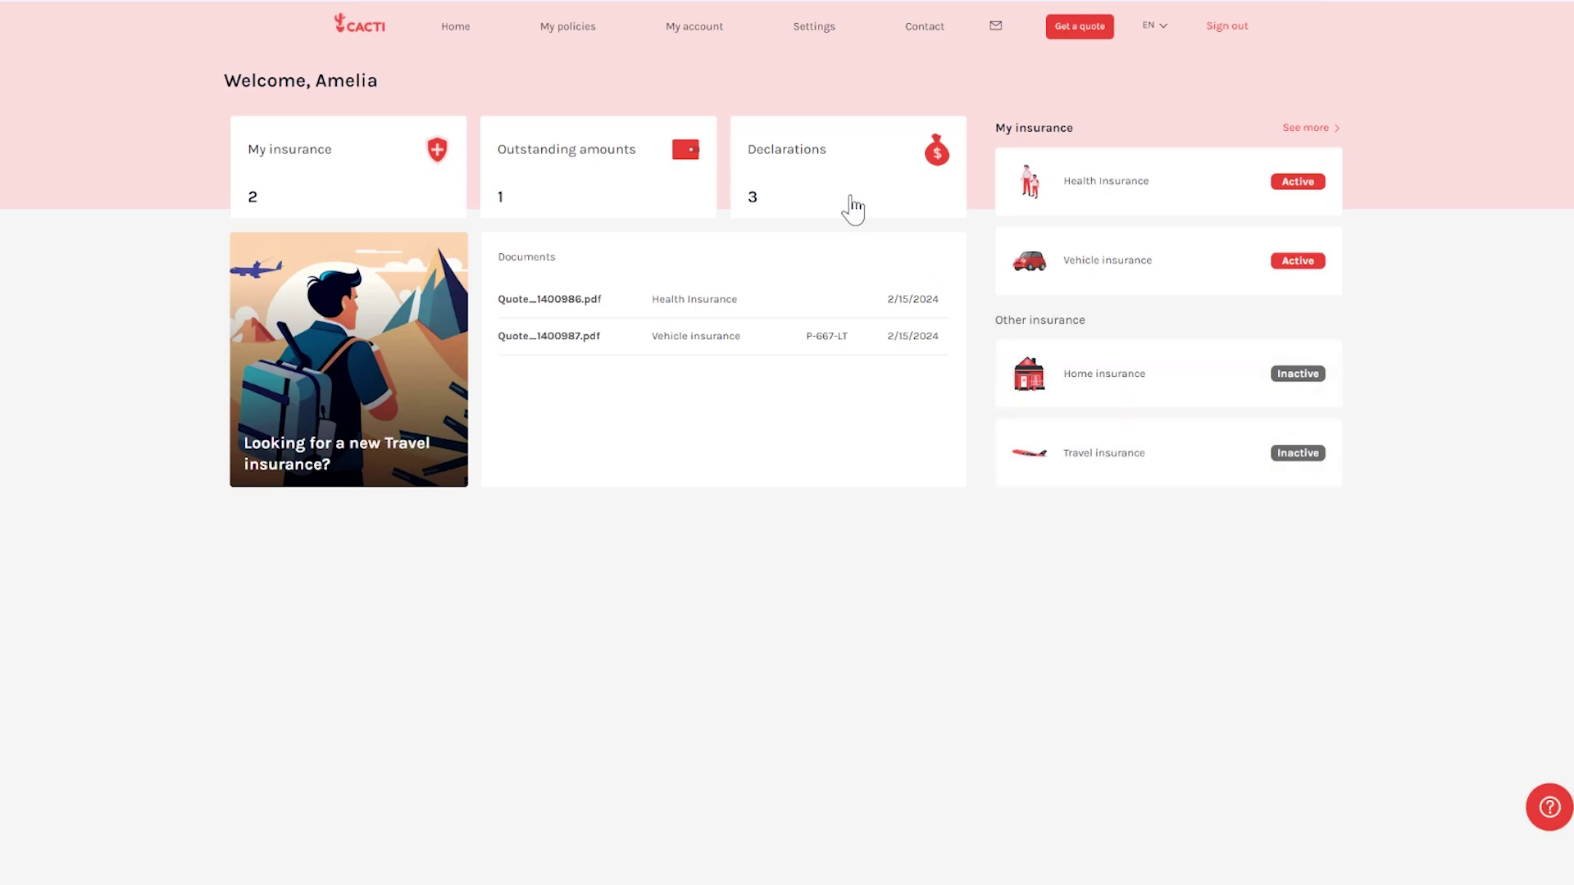
pyautogui.click(703, 40)
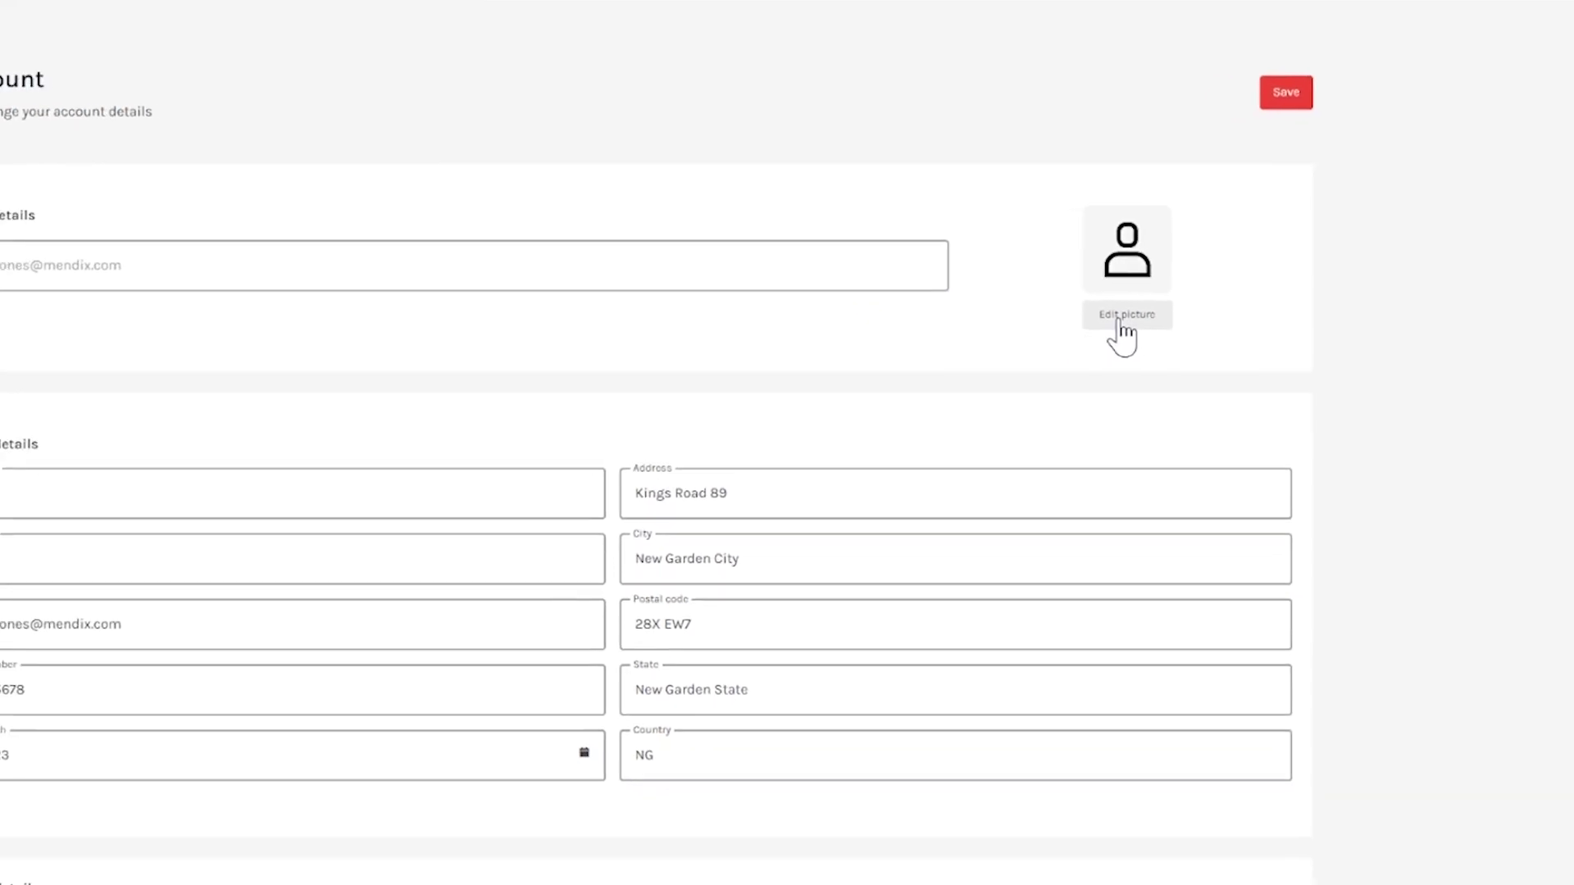
pyautogui.click(1037, 361)
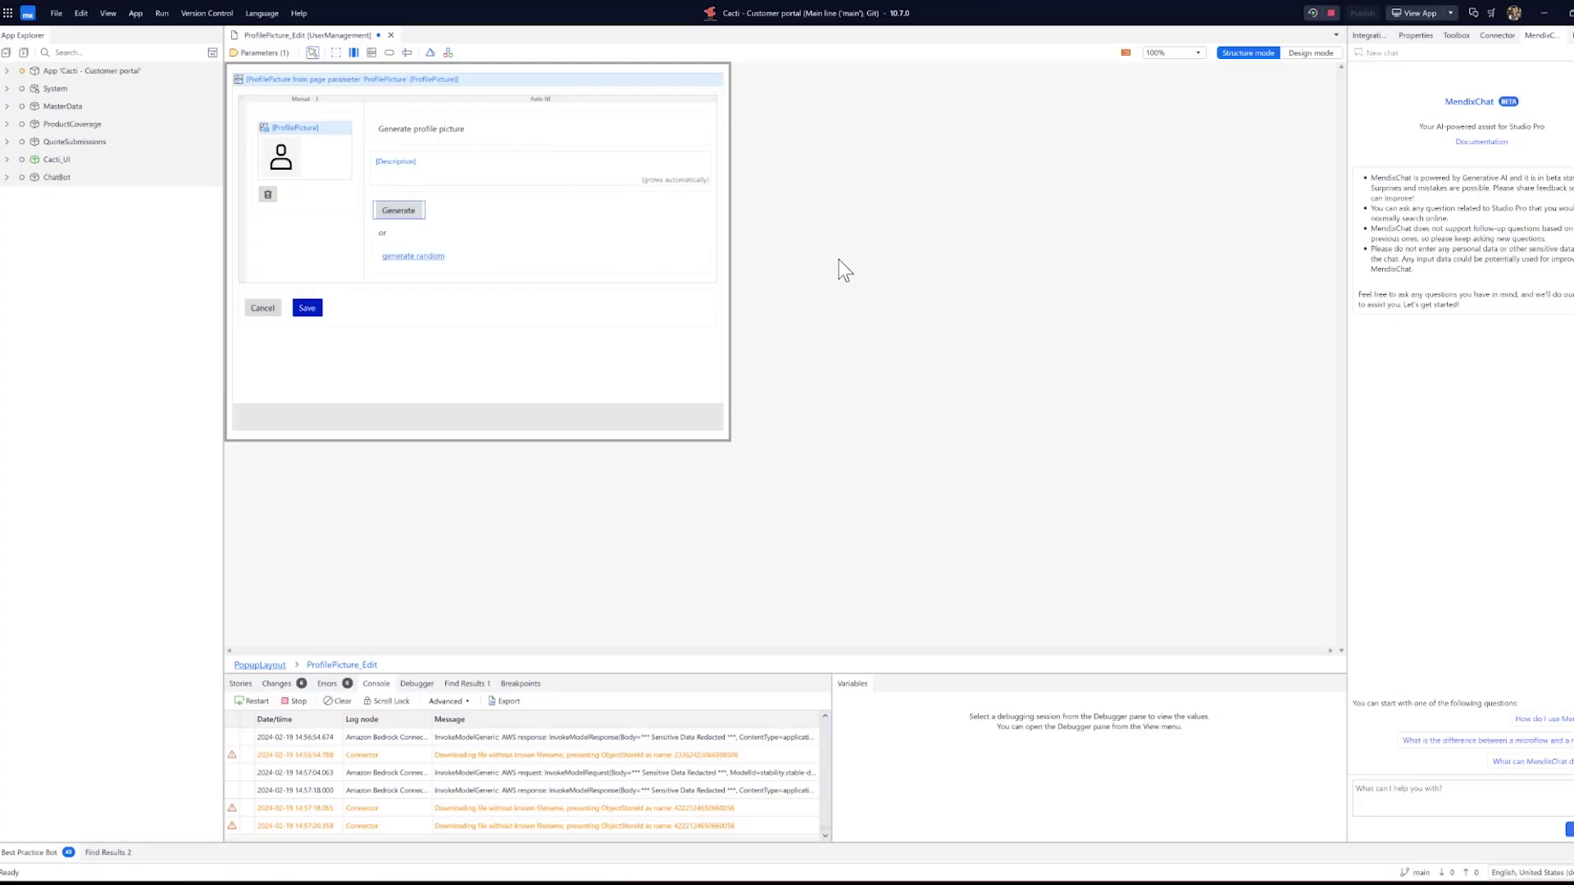
# - In Studio Pro, make the Generate button on ProfilePicture_Edit call a new microflow named ProfilePicture_GenerateStableDiffusionXL in the ProfilePicture folder
pyautogui.doubleClick(414, 213)
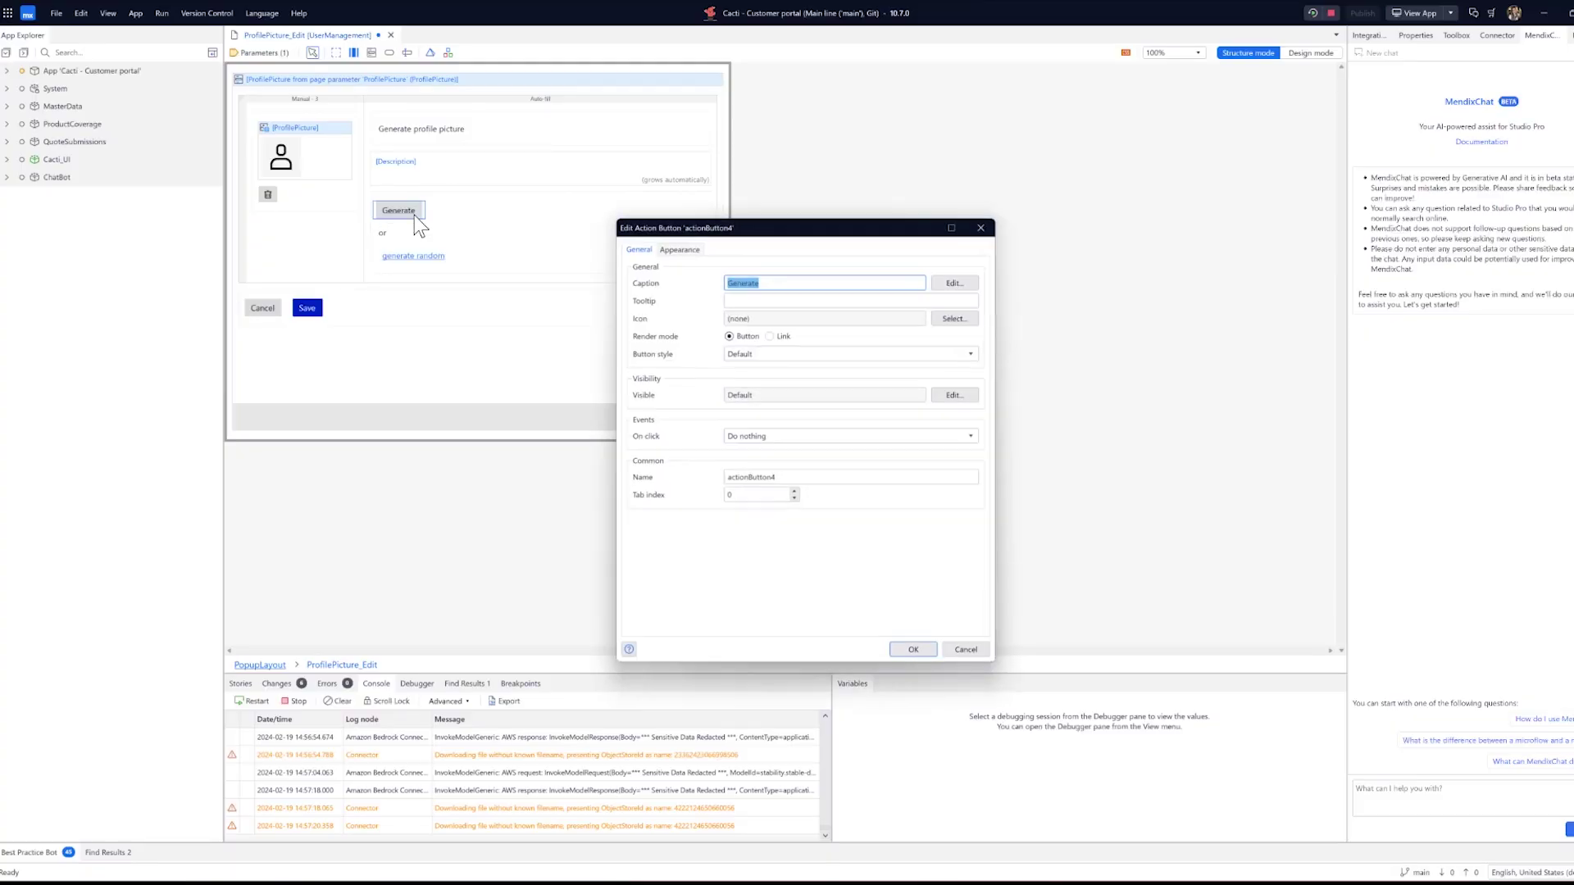
pyautogui.click(765, 437)
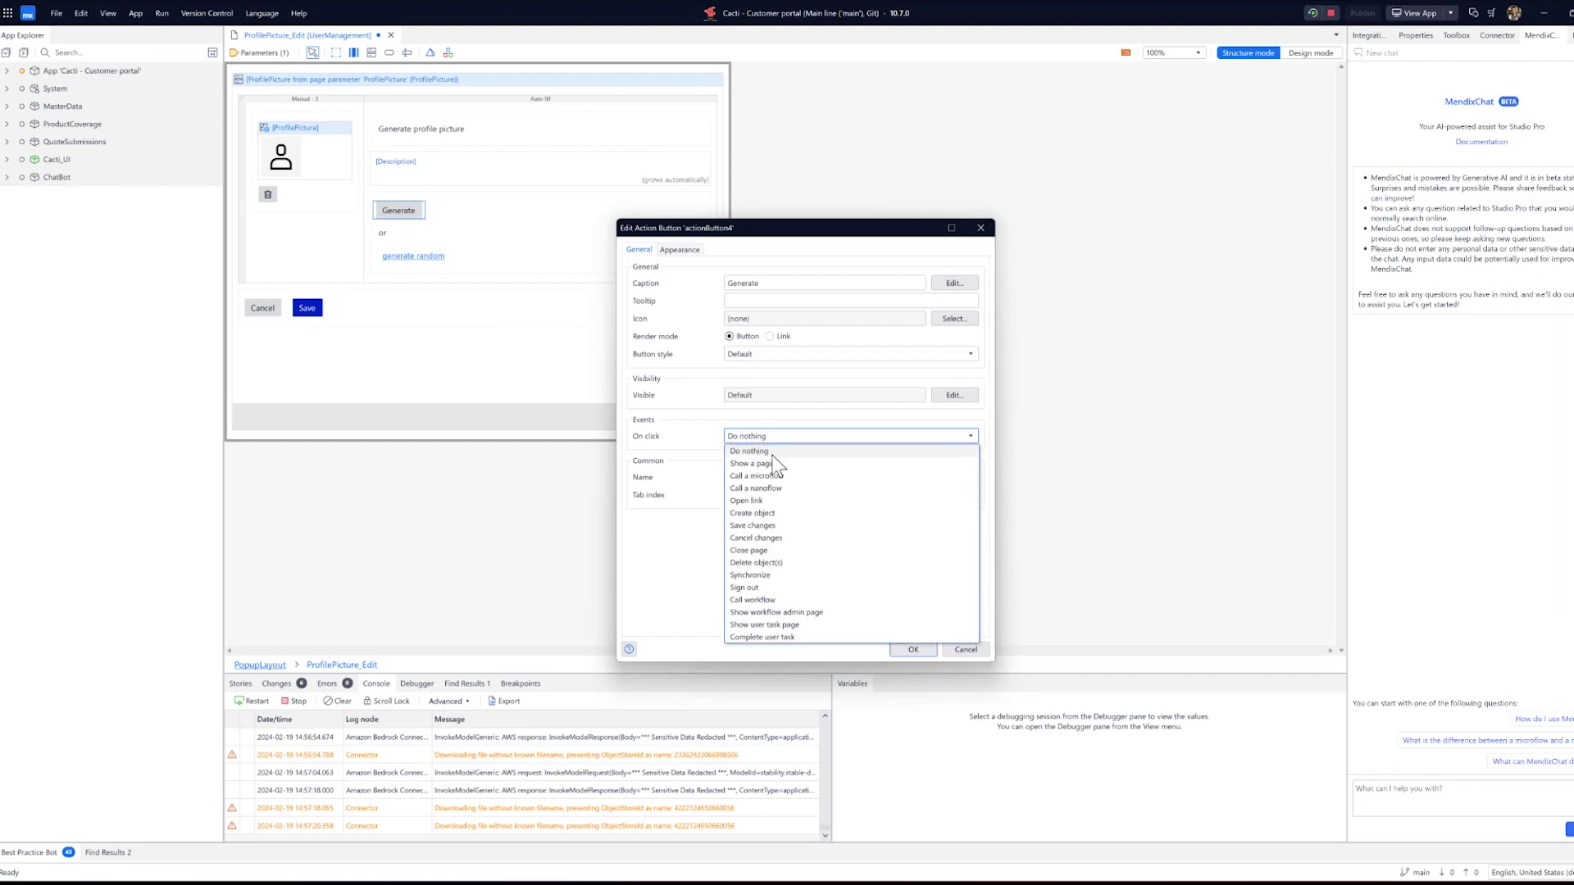
pyautogui.click(777, 474)
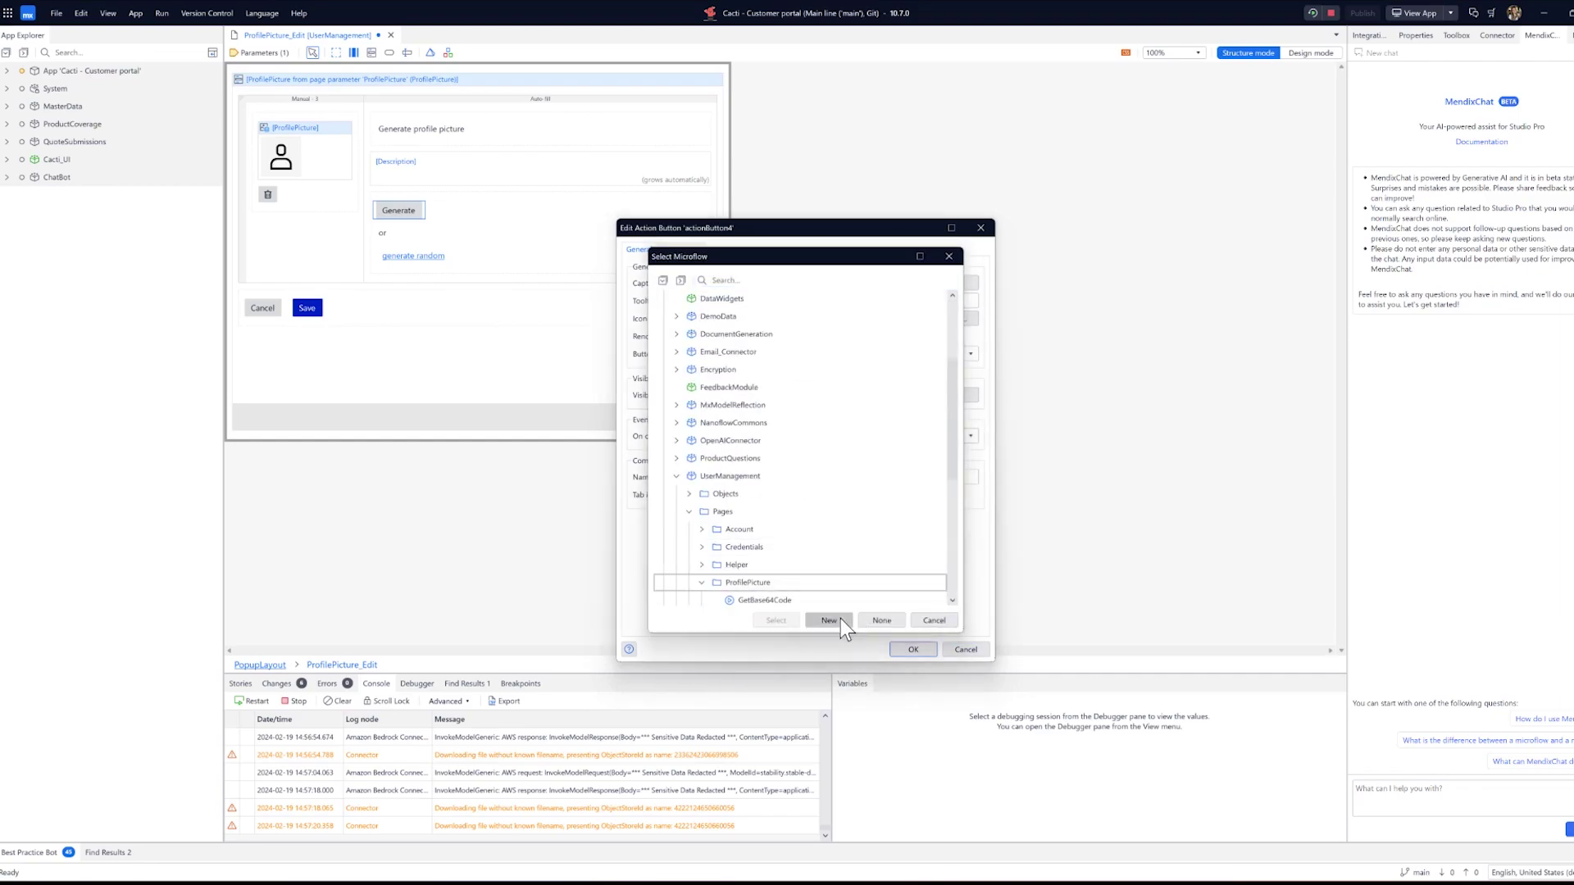
pyautogui.click(839, 618)
pyautogui.hotkey('ctrl', 'v')
pyautogui.click(906, 550)
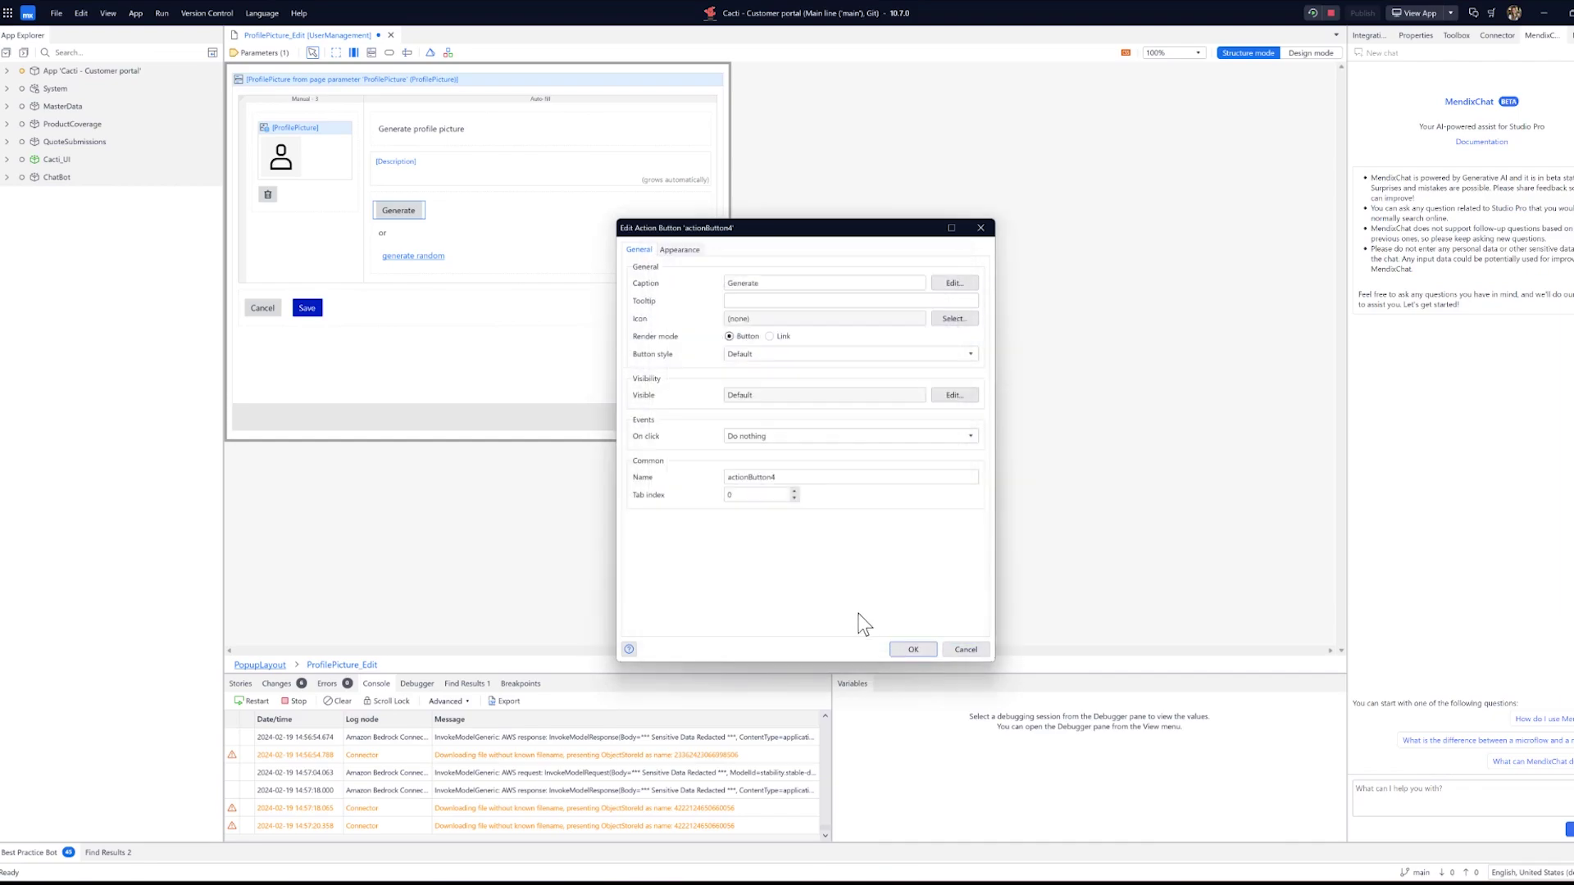
# - Give the Generate button's microflow call a blocking progress bar with a message about creating an avatar, and save the button settings
pyautogui.click(952, 473)
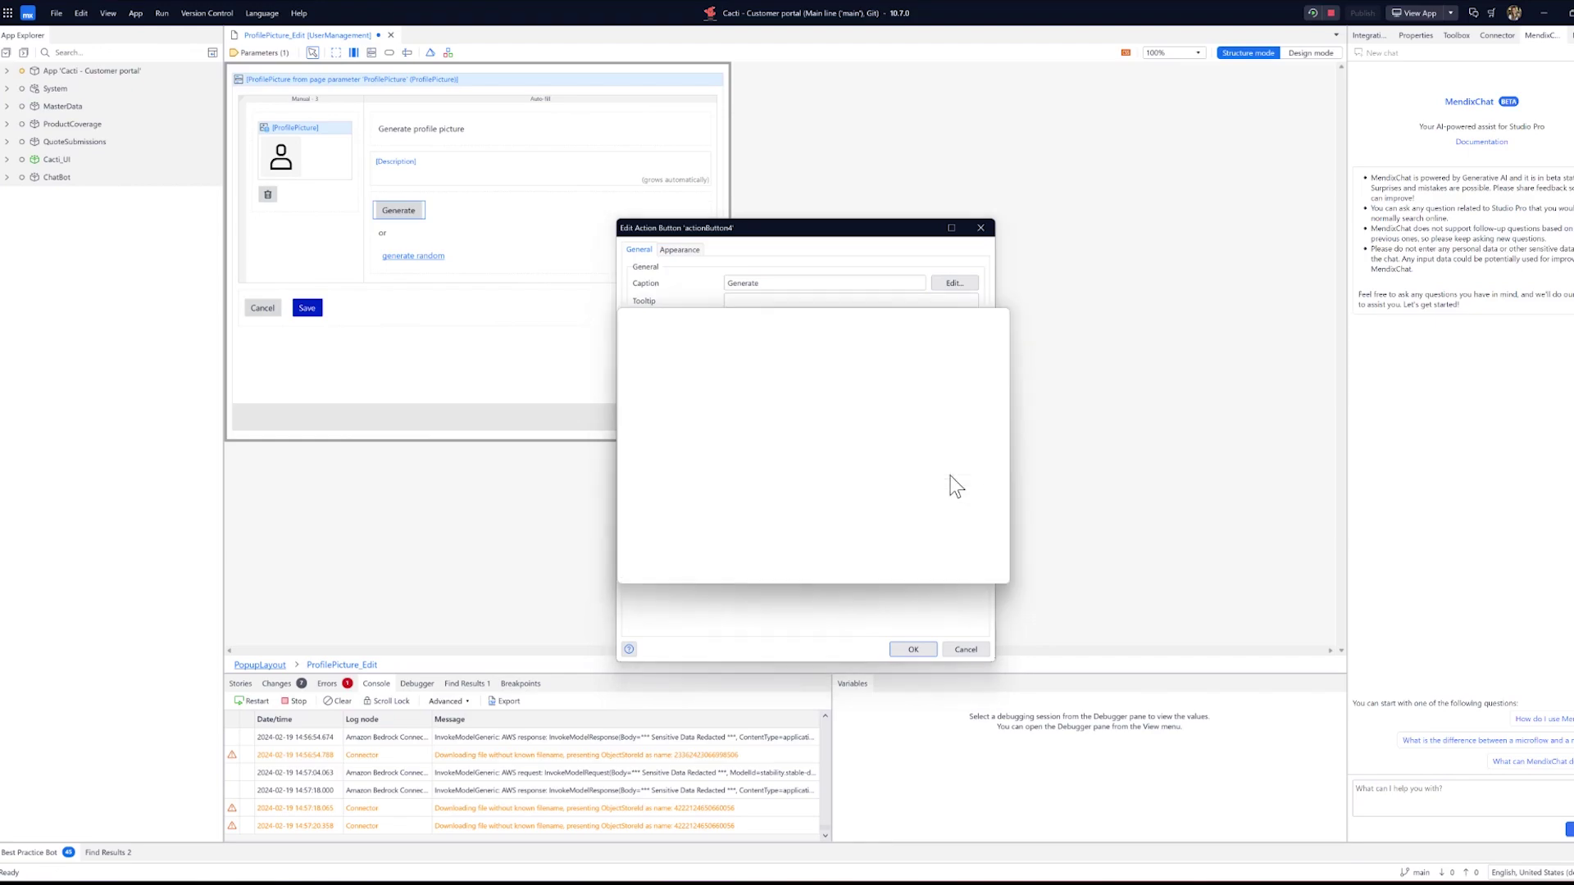
pyautogui.click(872, 443)
pyautogui.click(869, 461)
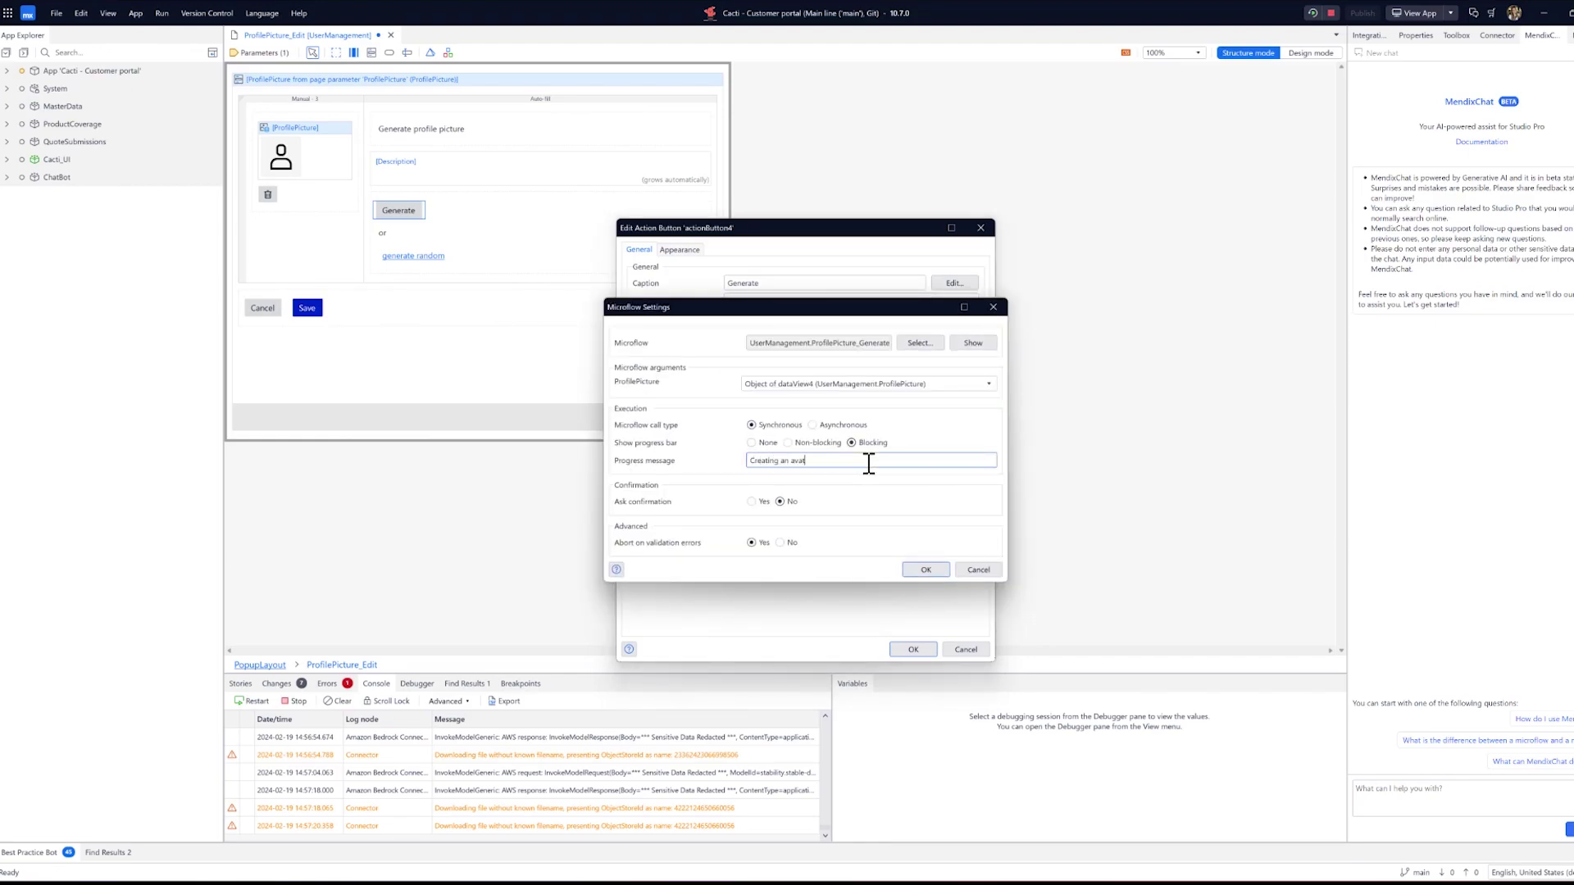
pyautogui.click(927, 570)
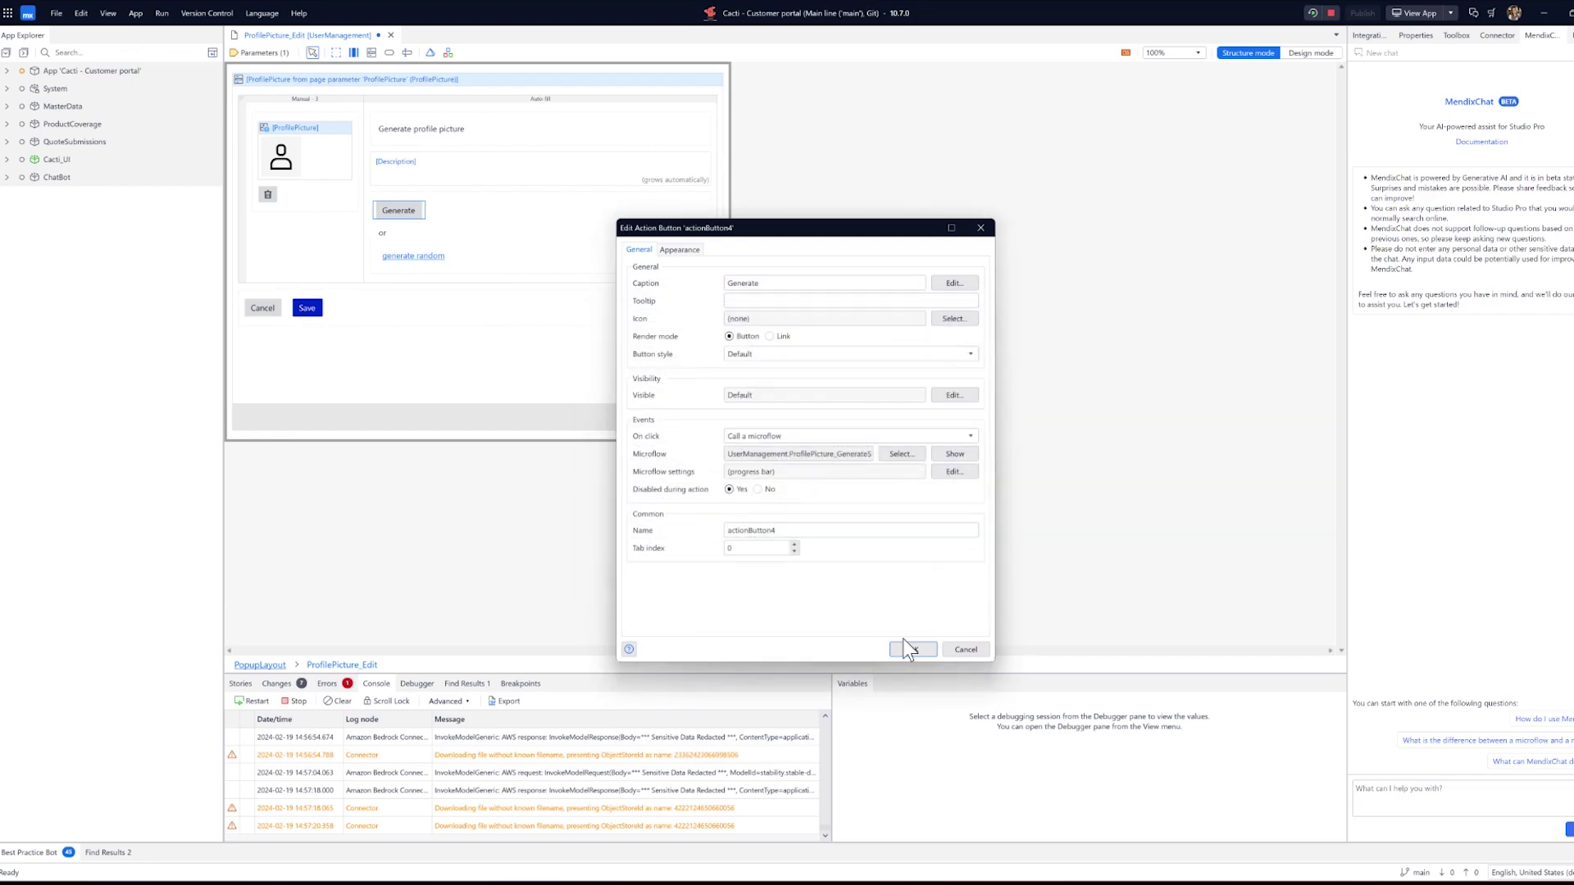
pyautogui.click(910, 649)
# - Open the Generate button's microflow and insert a decision captioned "Description?" between its start and end events
pyautogui.rightClick(395, 223)
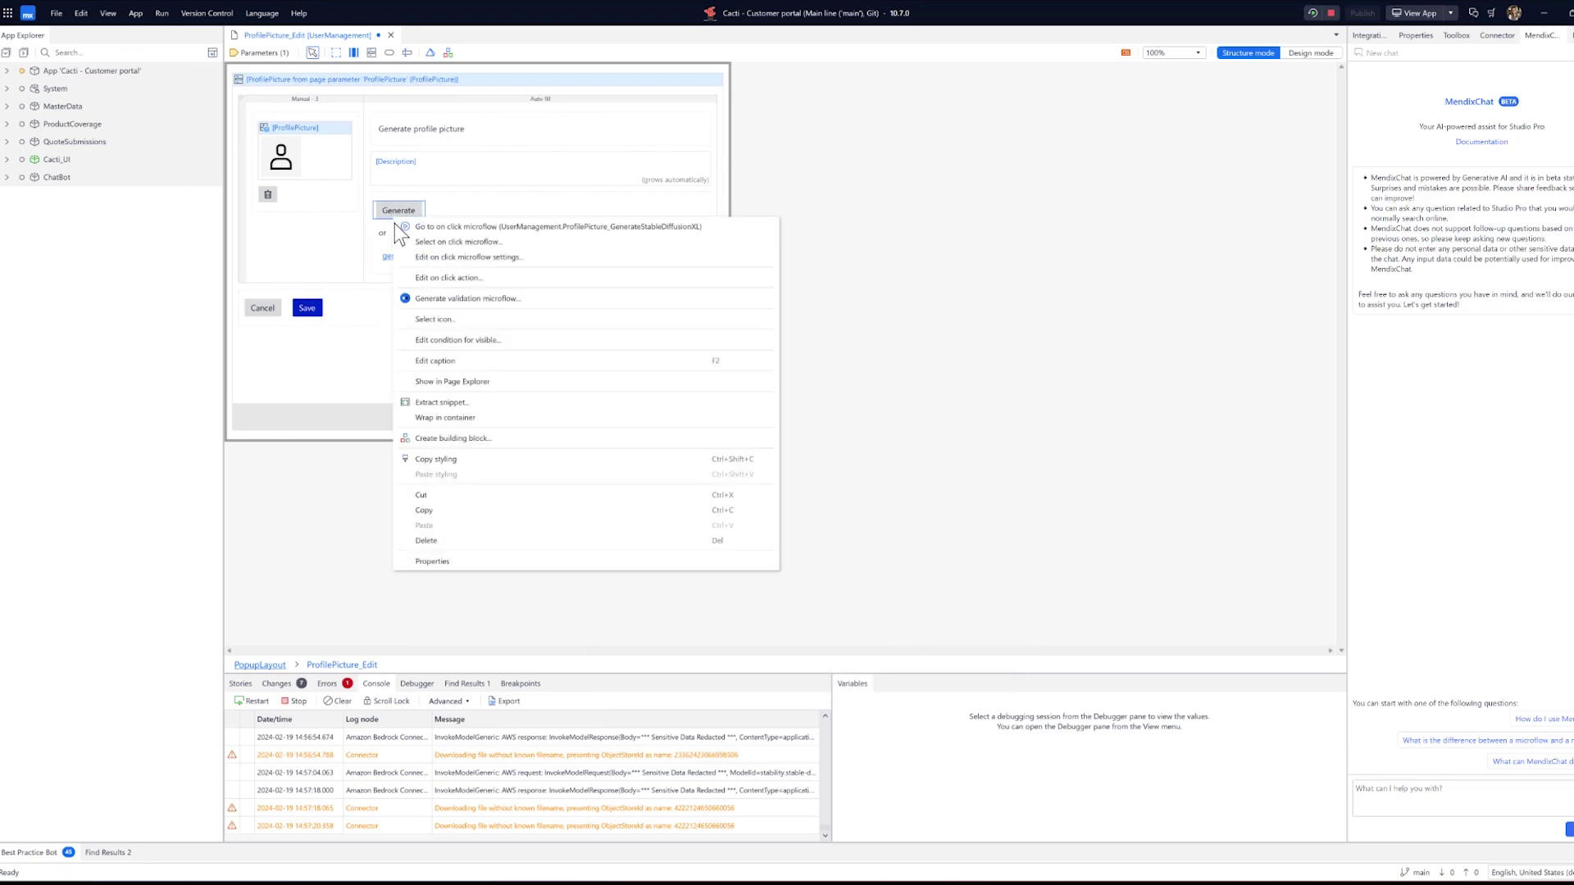
pyautogui.click(411, 239)
pyautogui.click(778, 367)
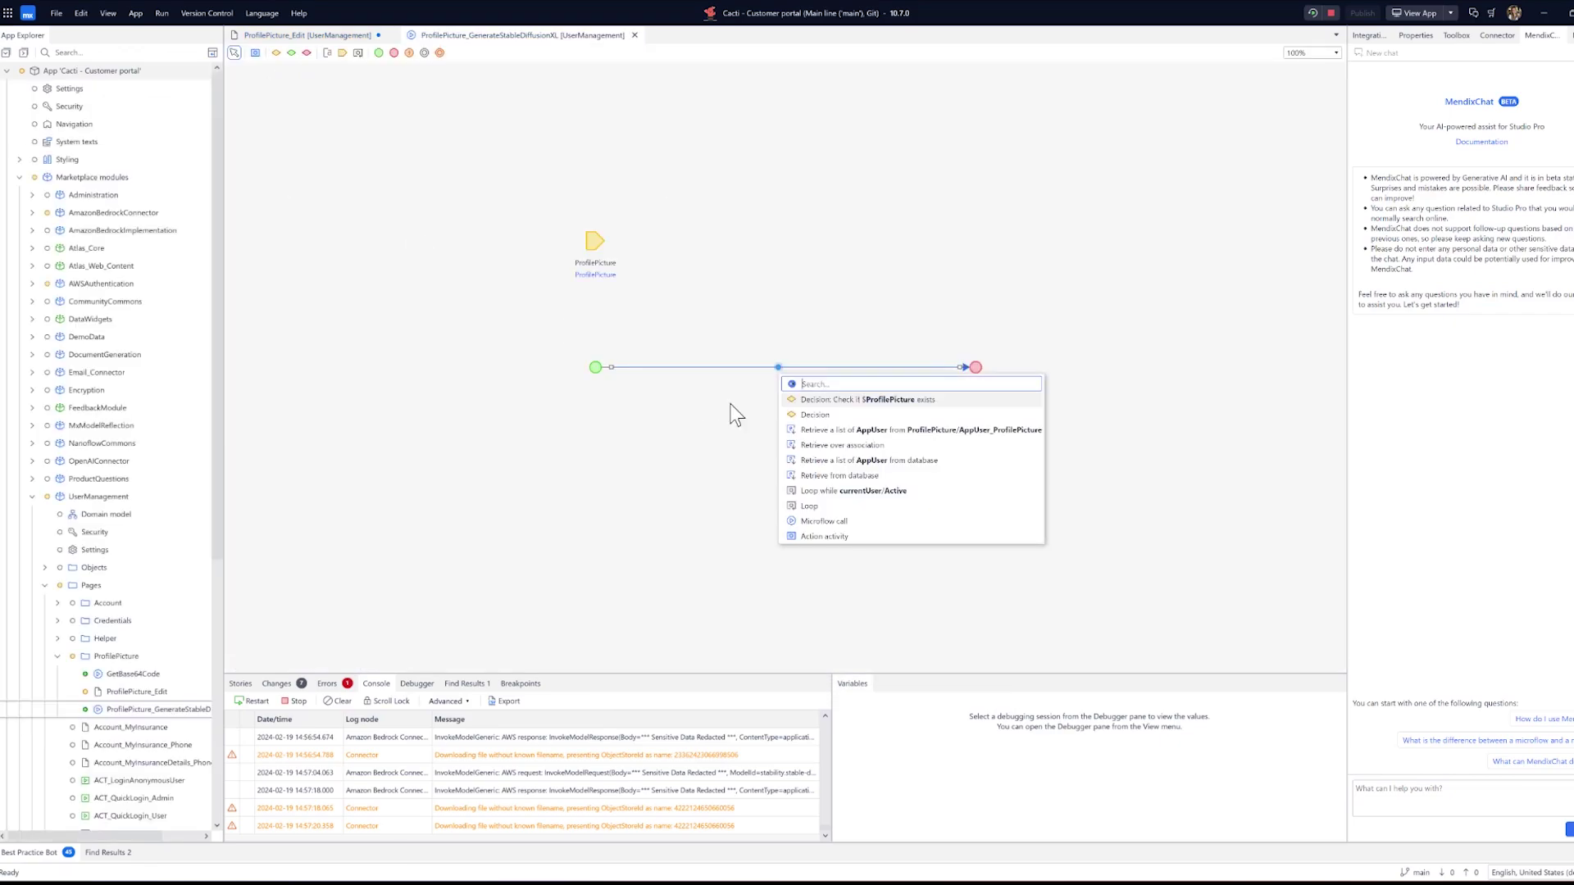
pyautogui.click(792, 413)
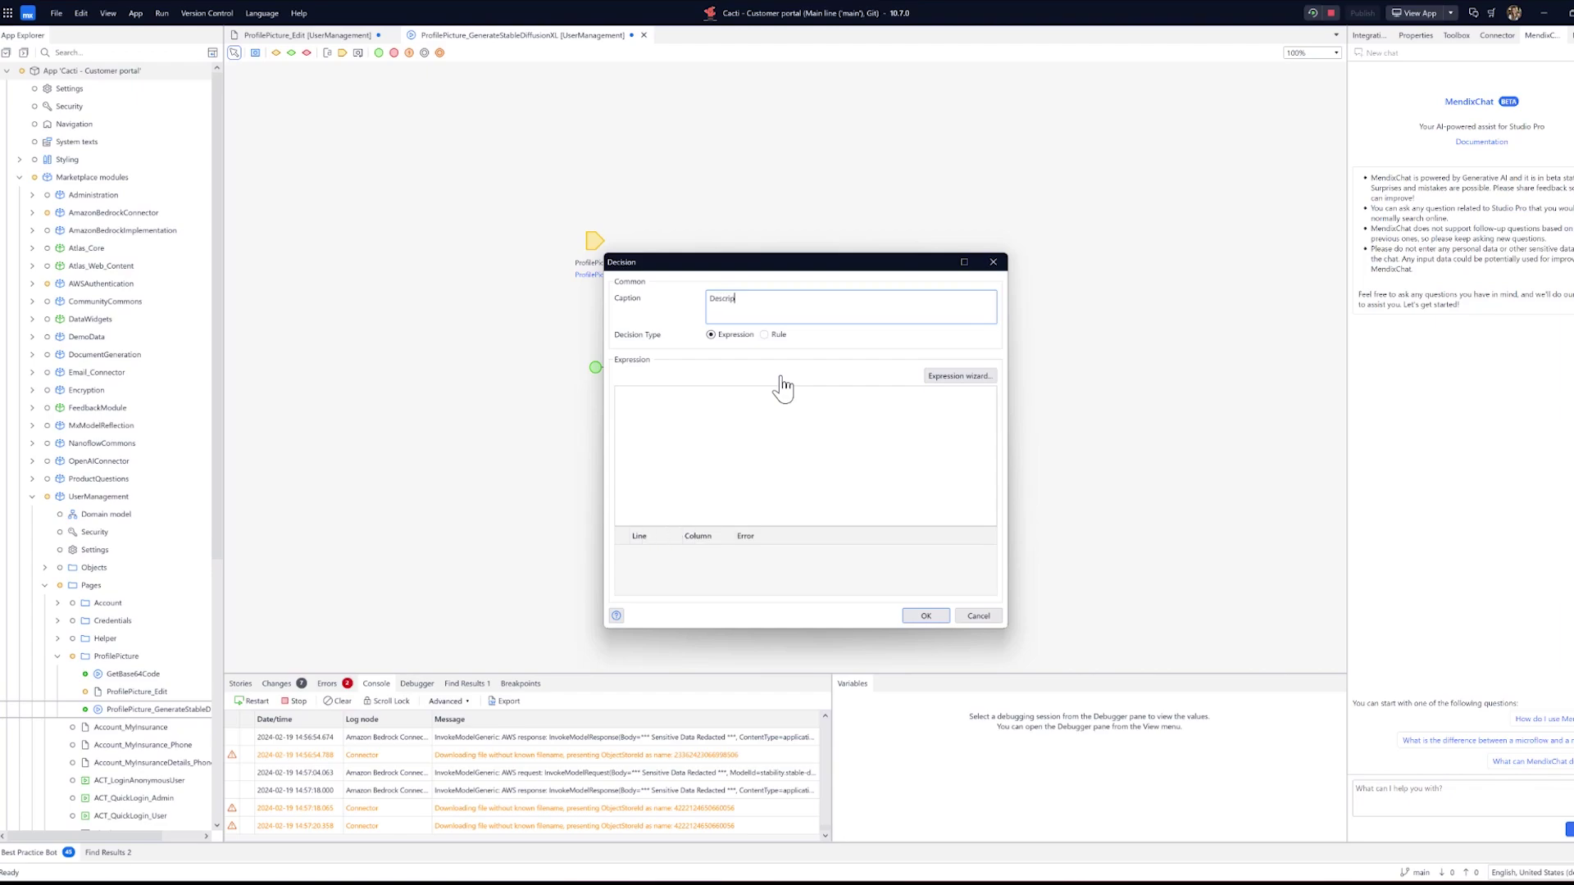
# - Set the "Description?" decision's expression to trim($ProfilePicture/Description) != ''
pyautogui.click(845, 490)
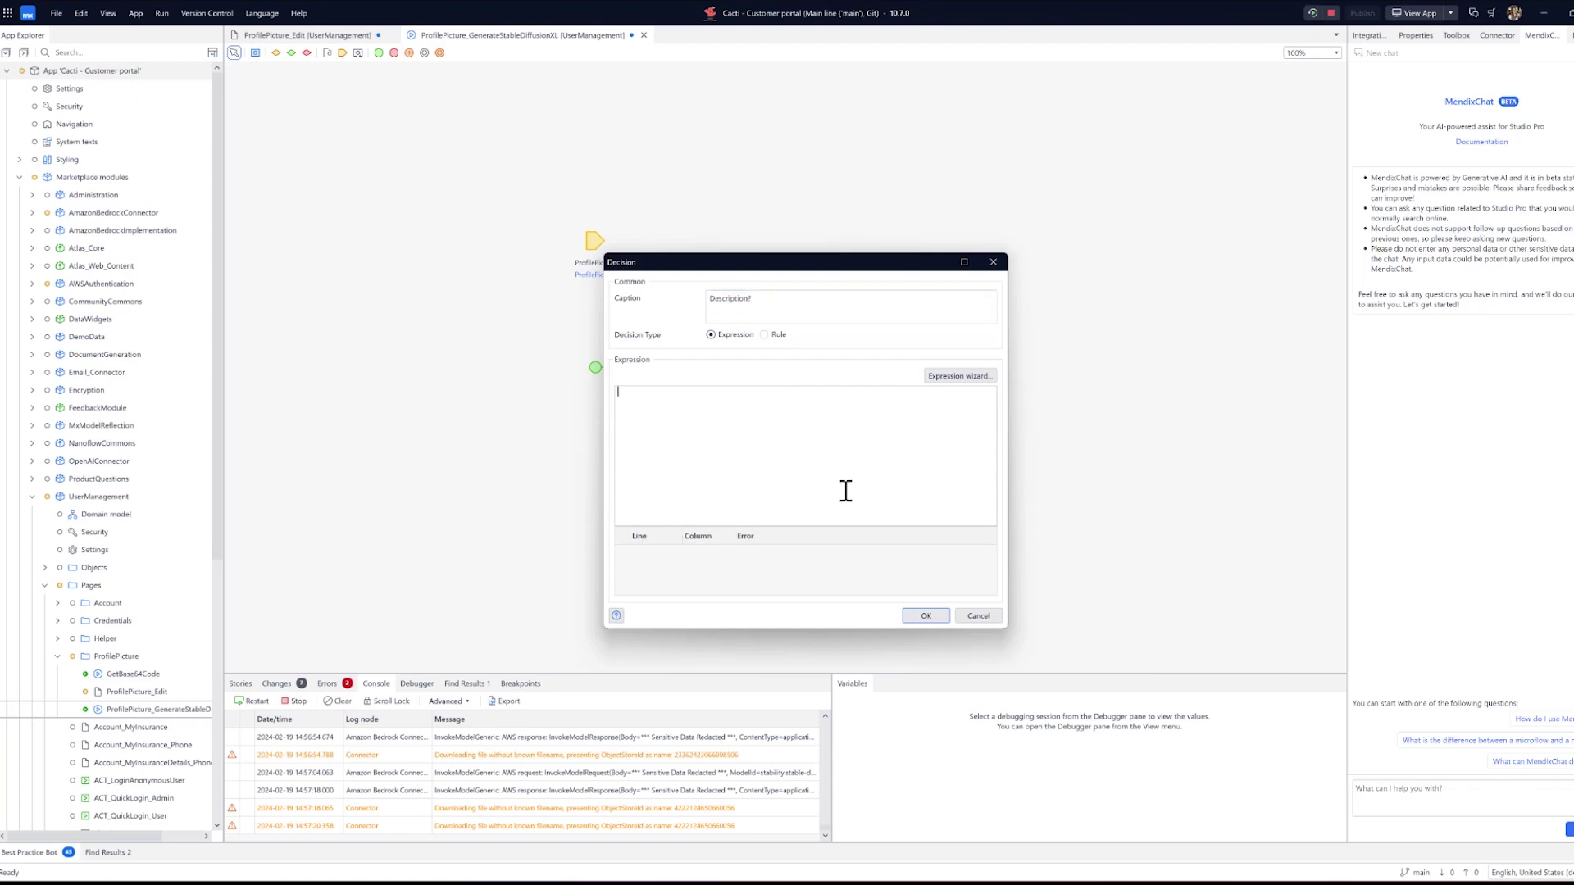
pyautogui.write('if $$P')
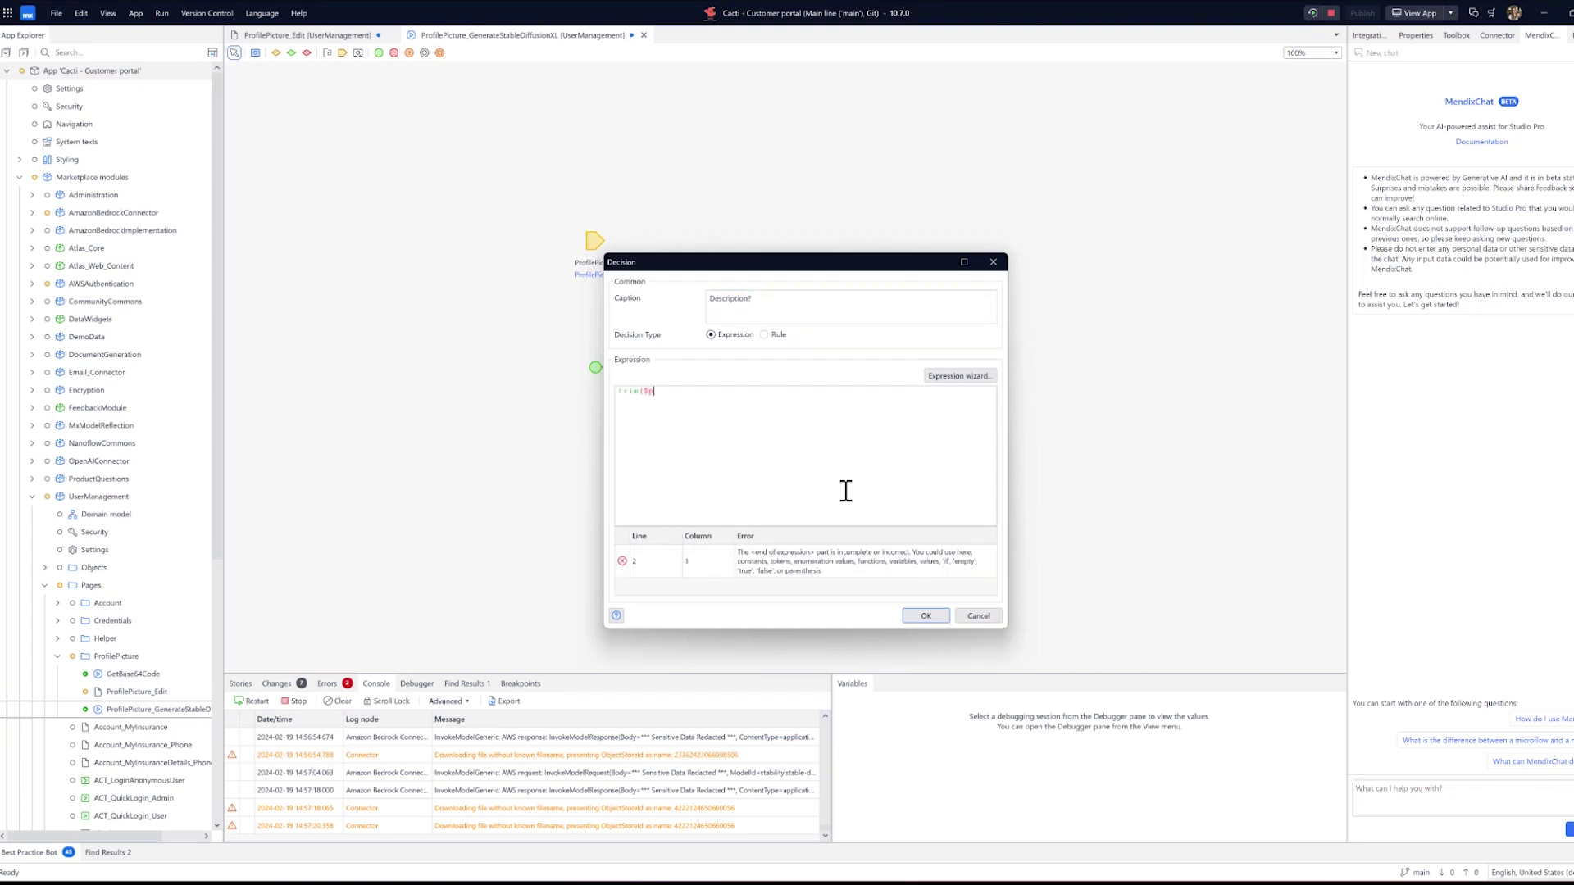
pyautogui.press('Return')
pyautogui.write('/des')
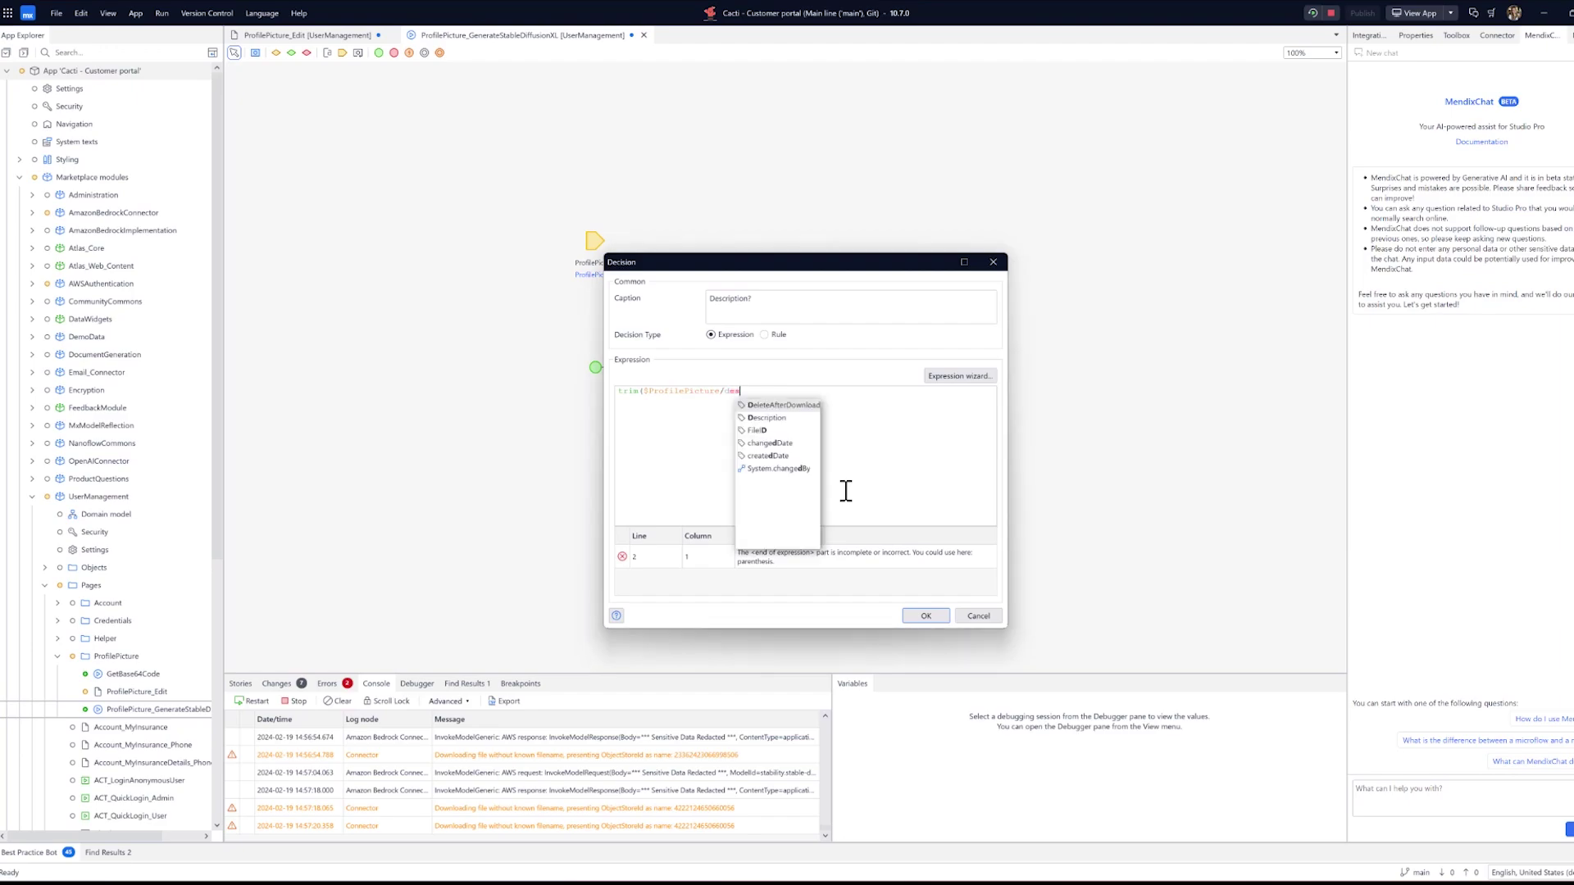
pyautogui.press('Return')
pyautogui.write(') !=')
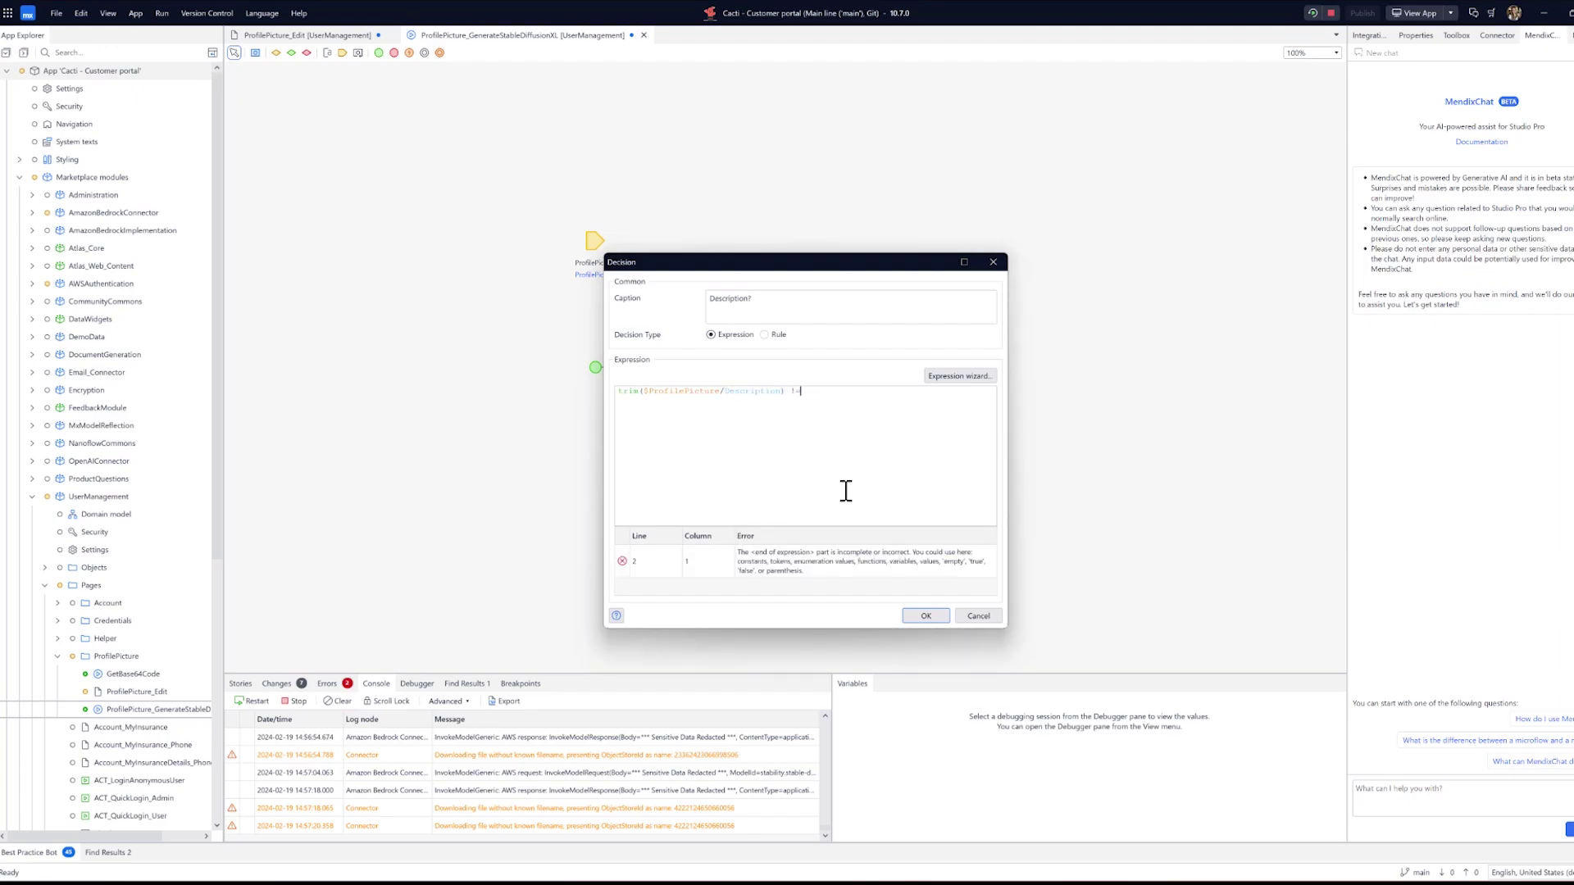
pyautogui.write(" ''")
pyautogui.click(919, 616)
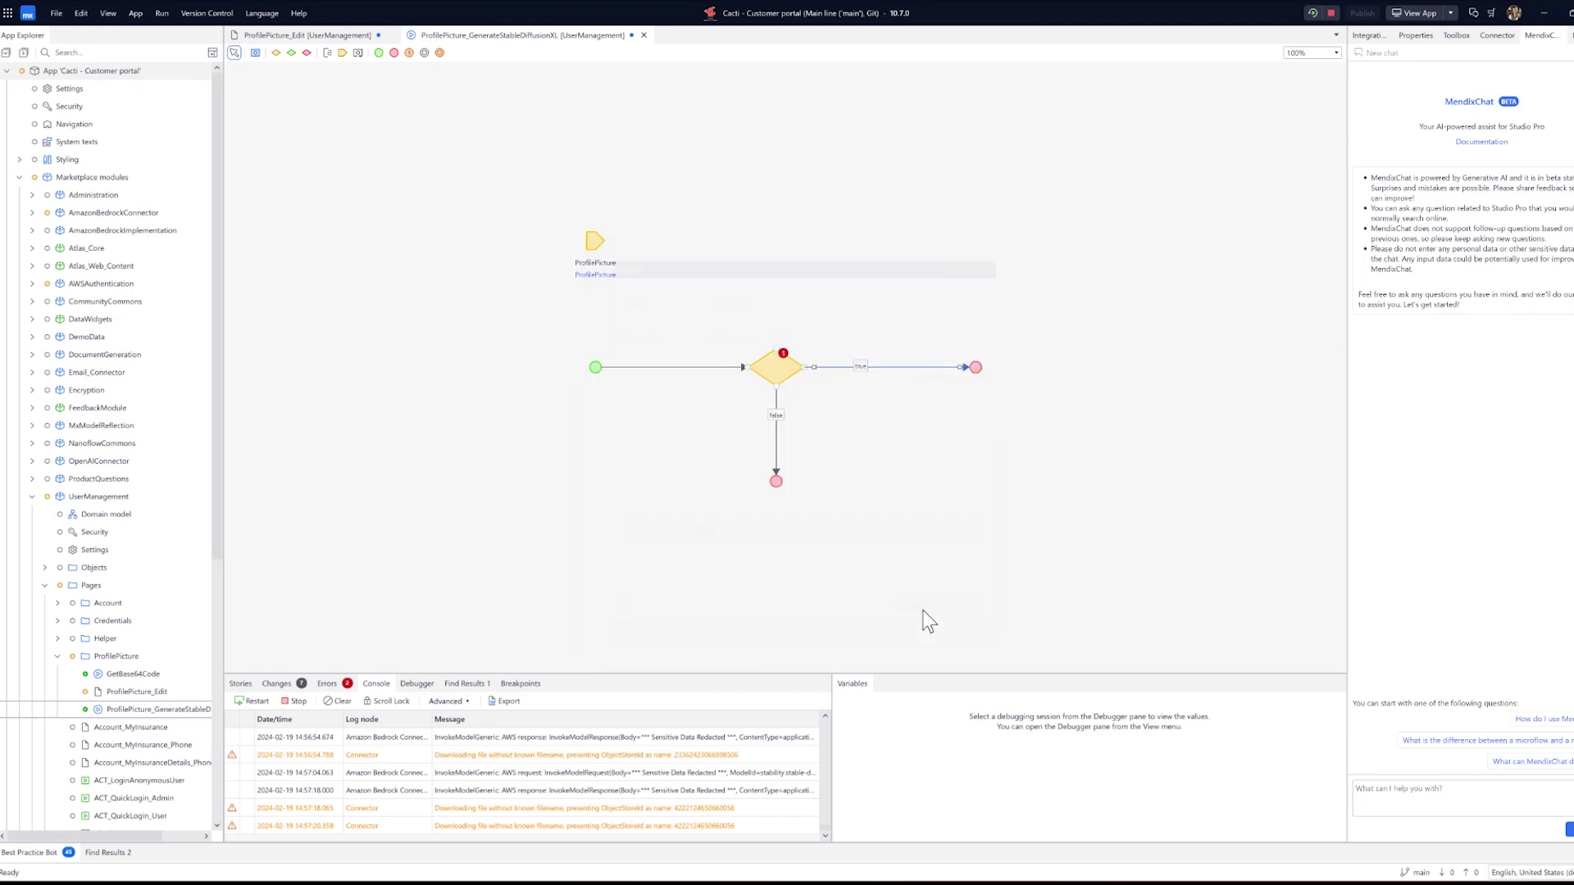
# - Add a Get Static Credentials activity followed by an Invoke stable diffusion XL activity to the decision's true branch
pyautogui.click(1449, 37)
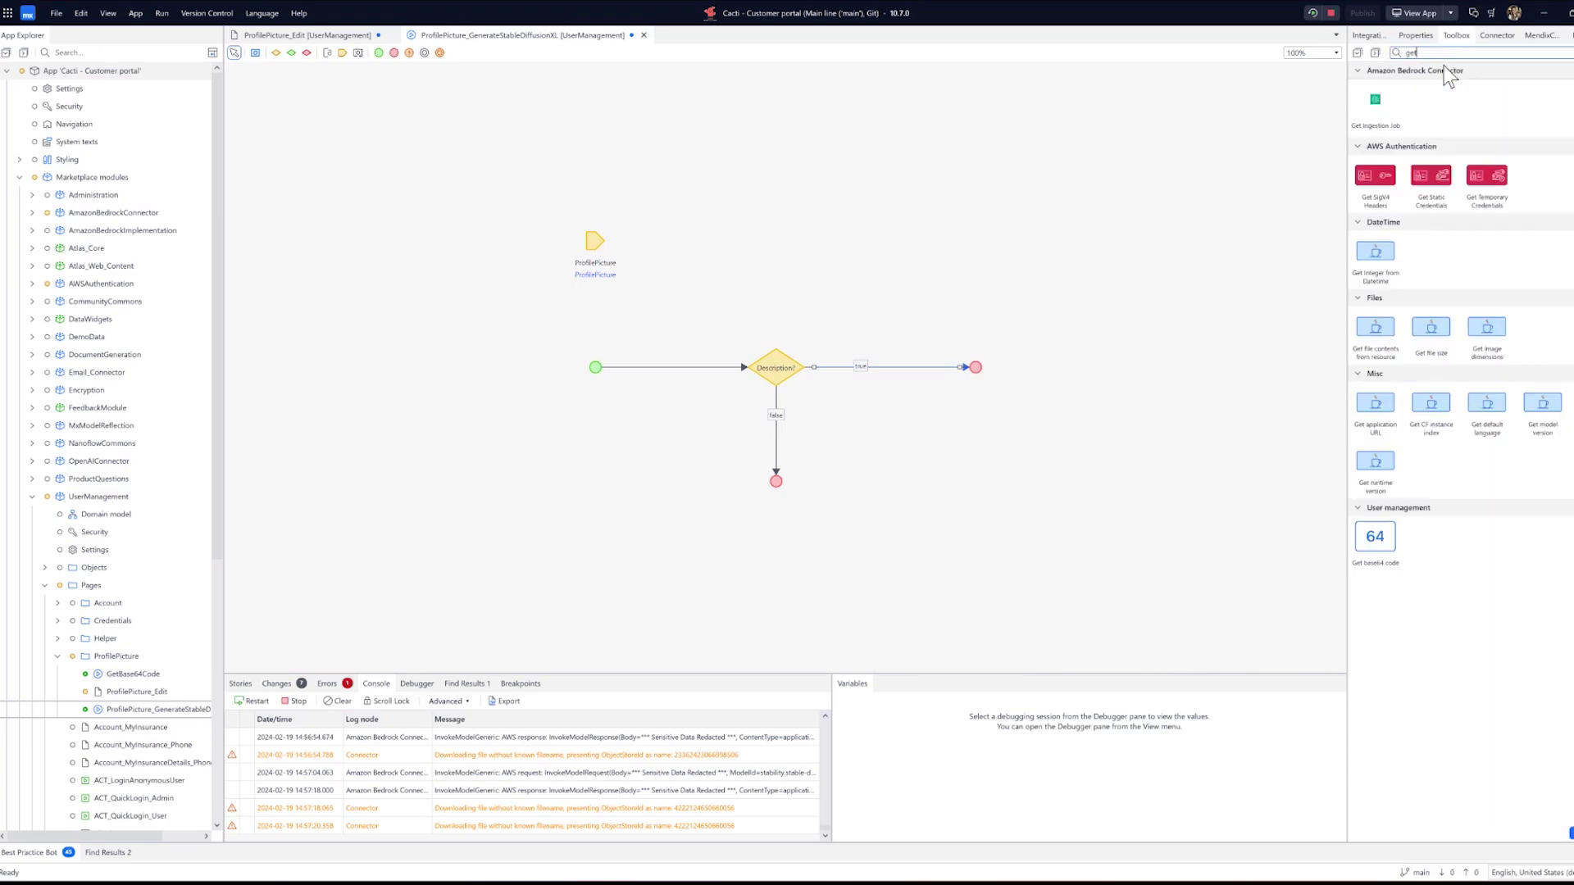
pyautogui.moveTo(1431, 174); pyautogui.dragTo(883, 367)
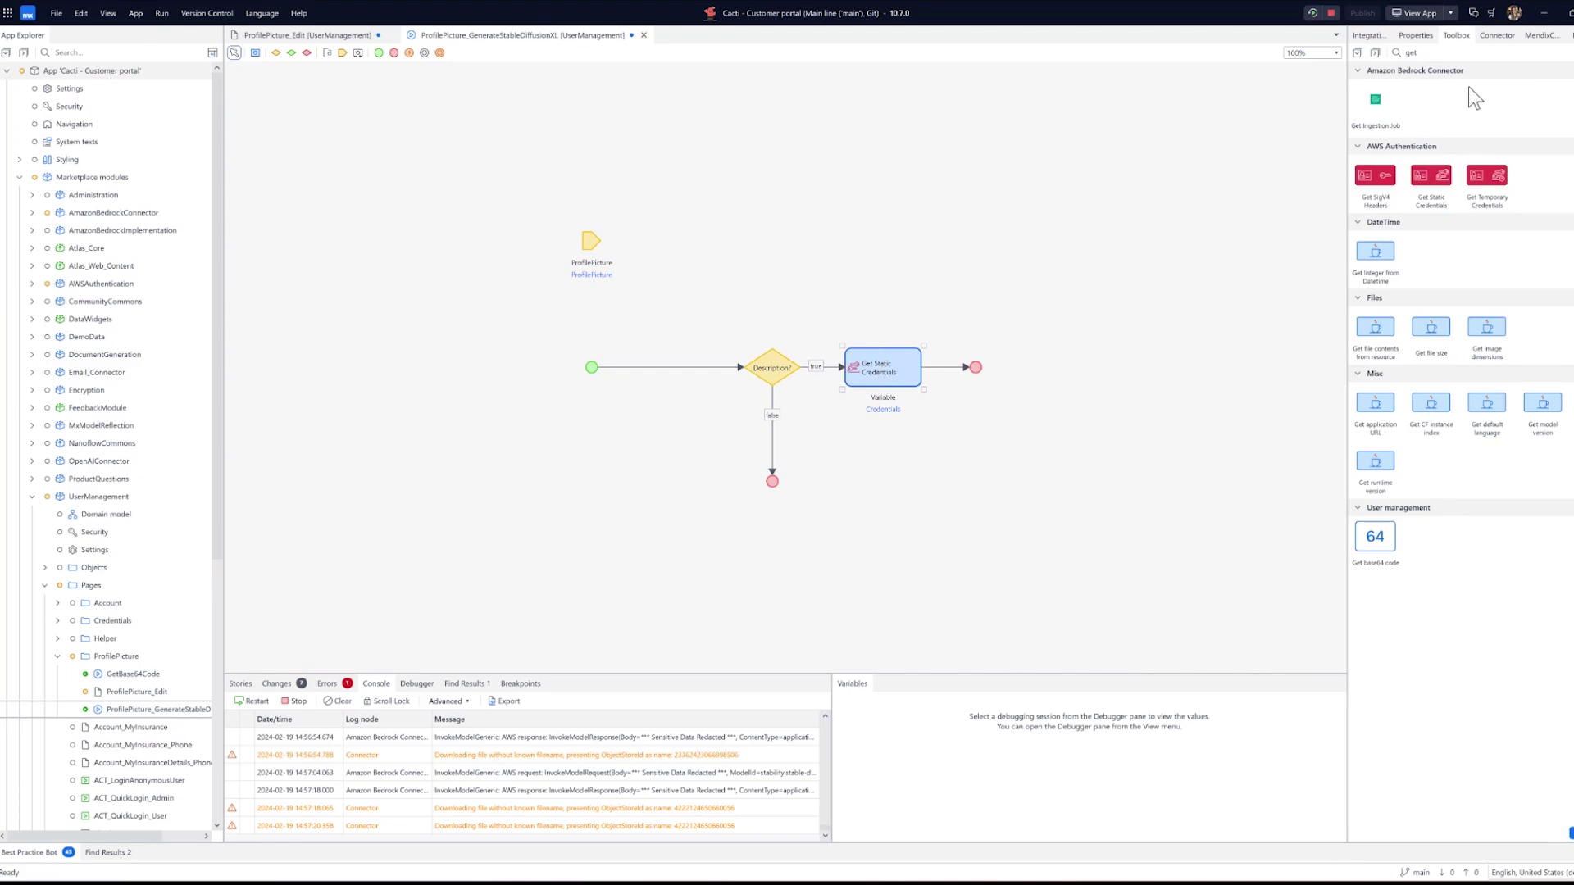
pyautogui.click(1403, 53)
pyautogui.write('invoke')
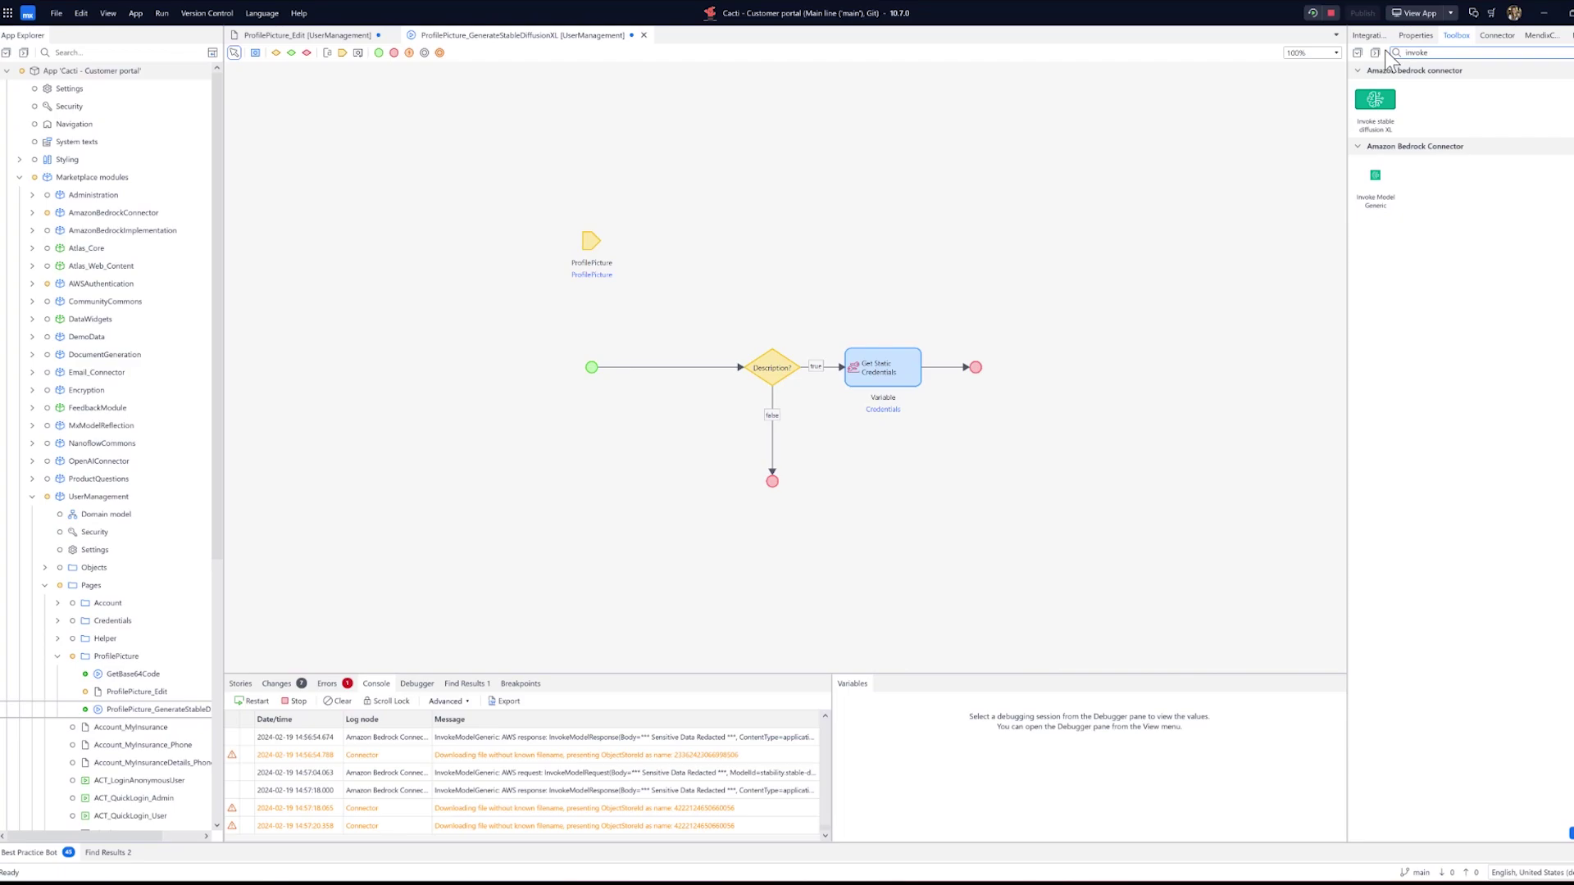
pyautogui.moveTo(1374, 100); pyautogui.dragTo(949, 377)
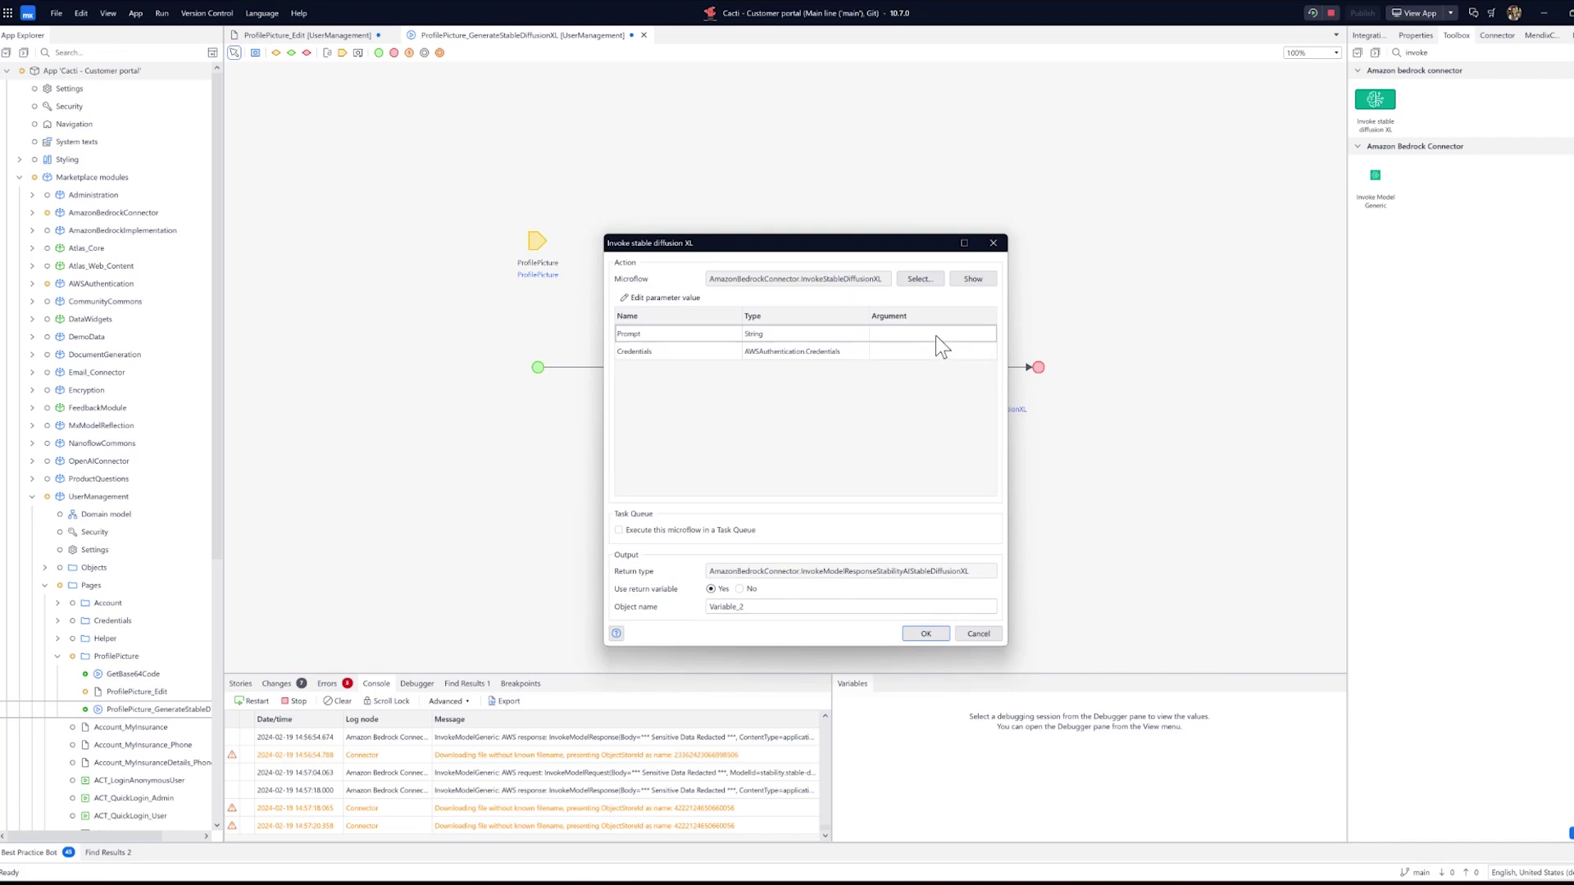
# - Set the Prompt parameter of the Invoke stable diffusion XL activity to the expression $ProfilePicture/Description
pyautogui.doubleClick(937, 336)
pyautogui.click(749, 436)
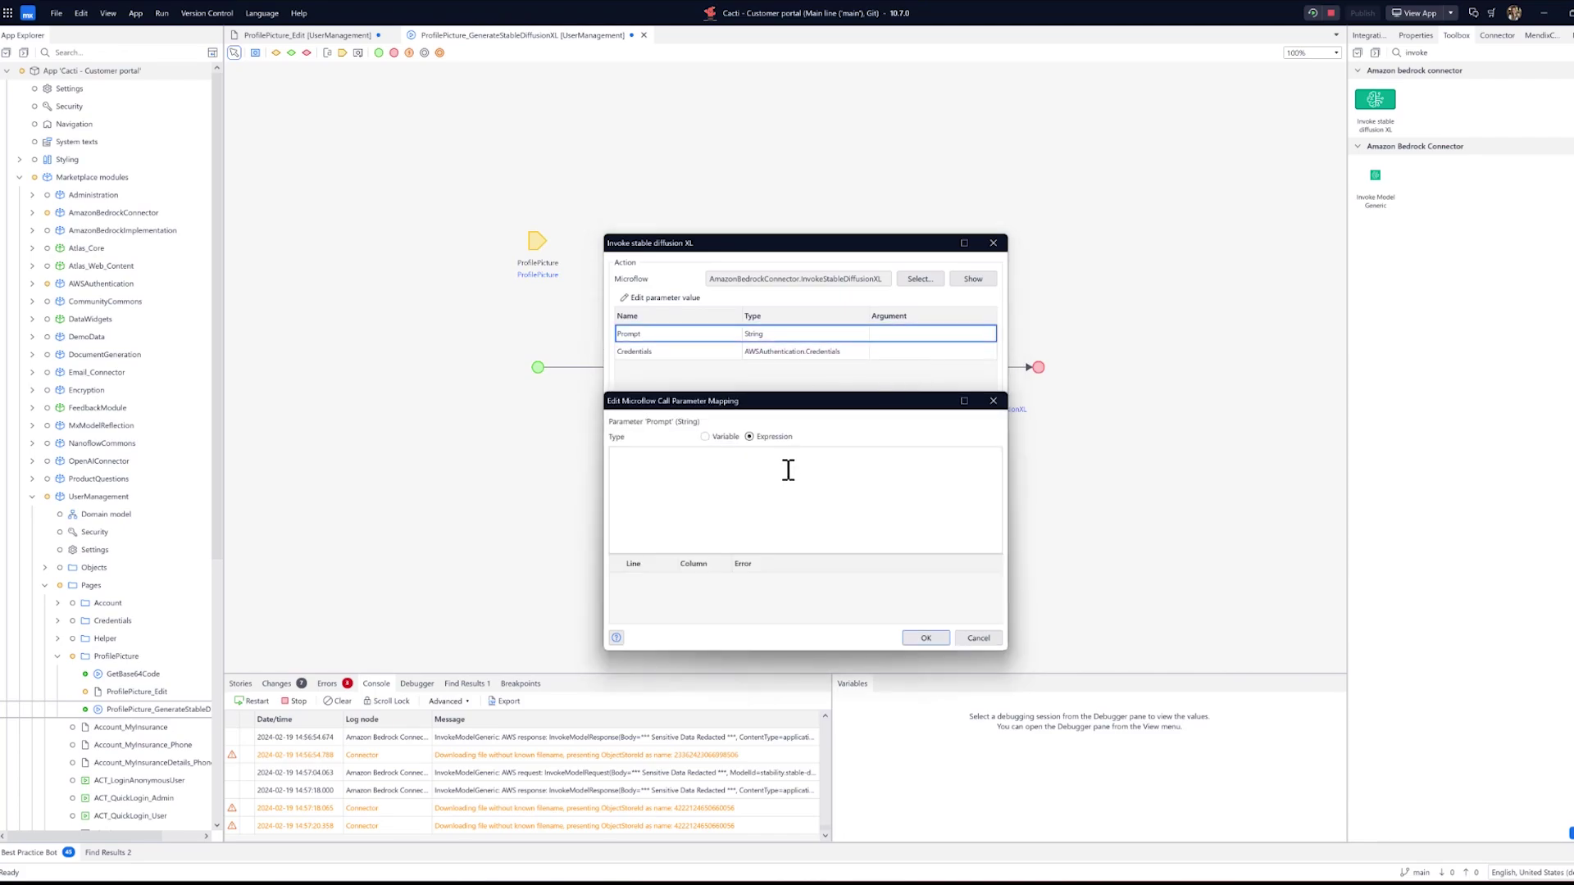
pyautogui.write('$profil')
pyautogui.press('Return')
pyautogui.write('/d')
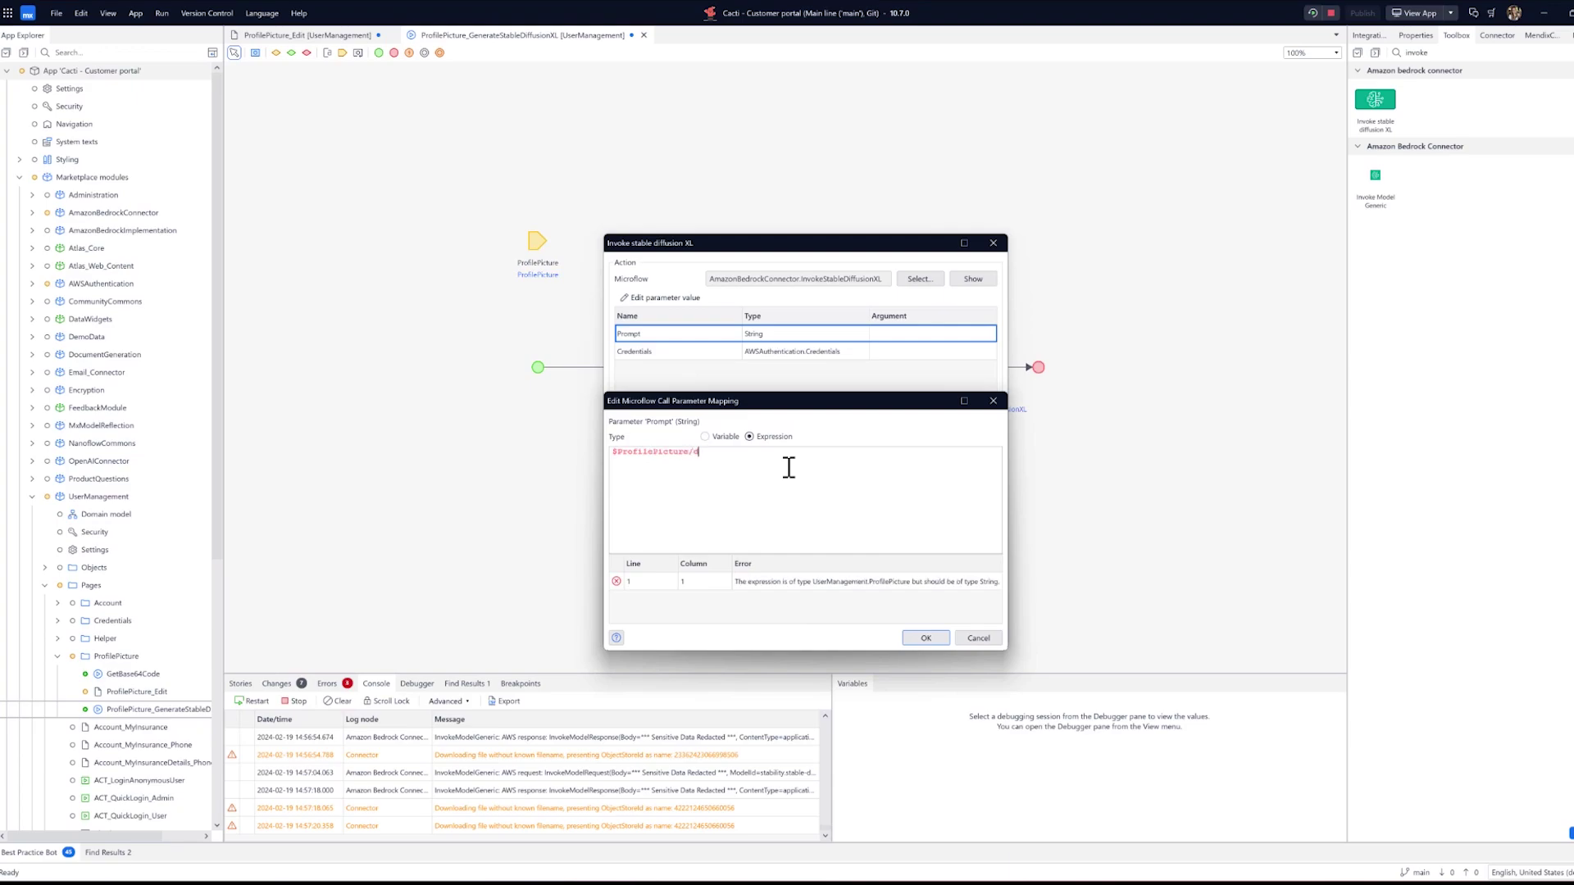
pyautogui.write('o')
pyautogui.write('s')
pyautogui.press('Return')
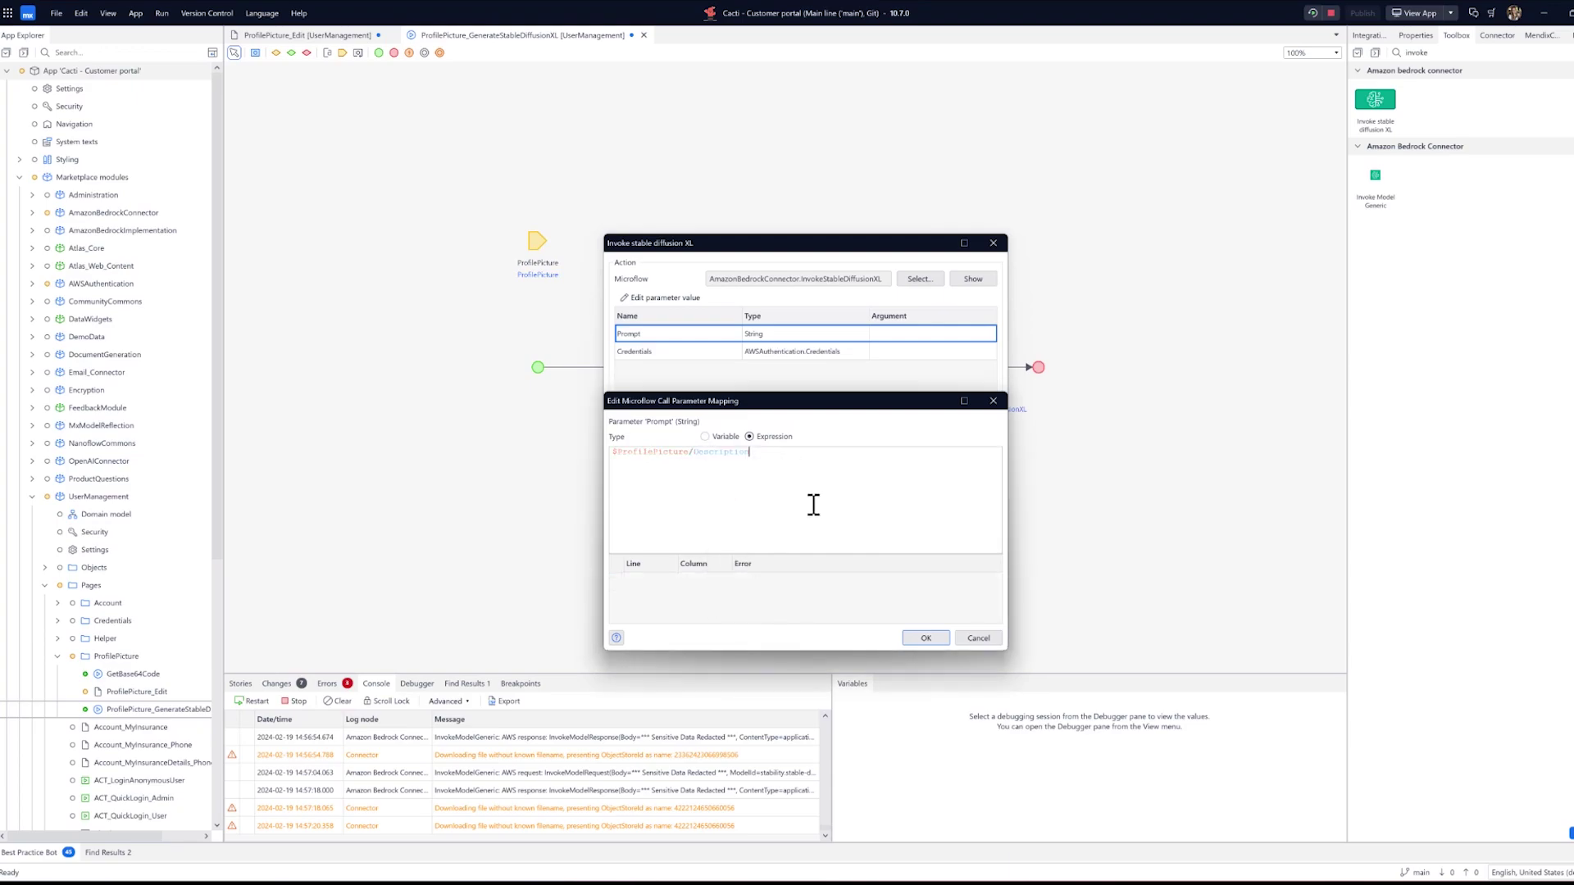
pyautogui.click(918, 637)
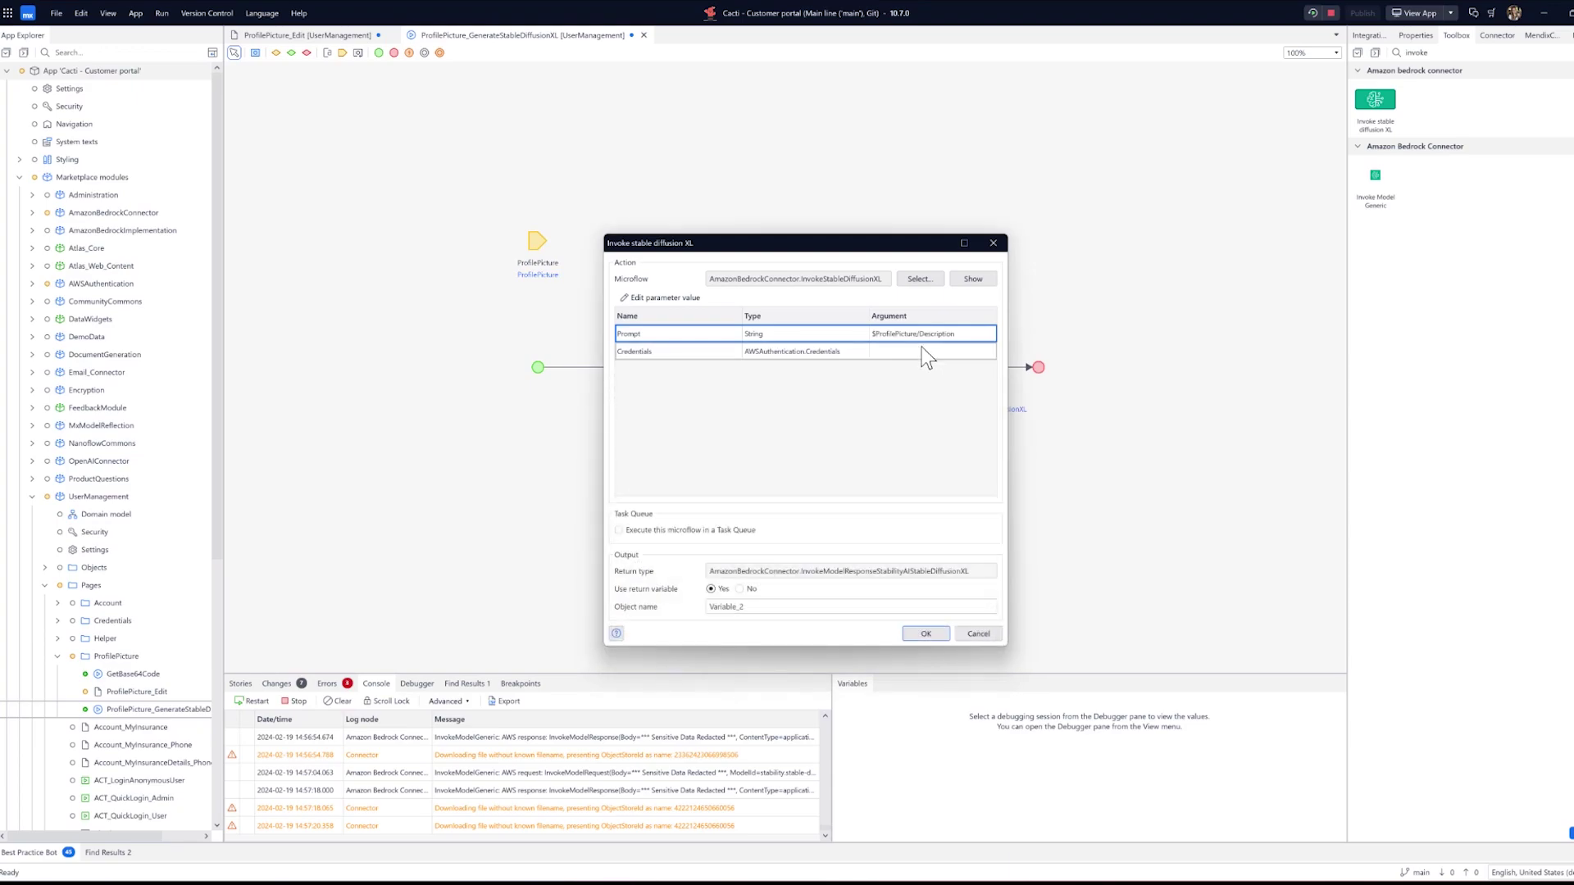
# - Map the Credentials parameter to the $Variable output of Get Static Credentials, and save the Invoke stable diffusion XL activity
pyautogui.doubleClick(924, 352)
pyautogui.click(924, 477)
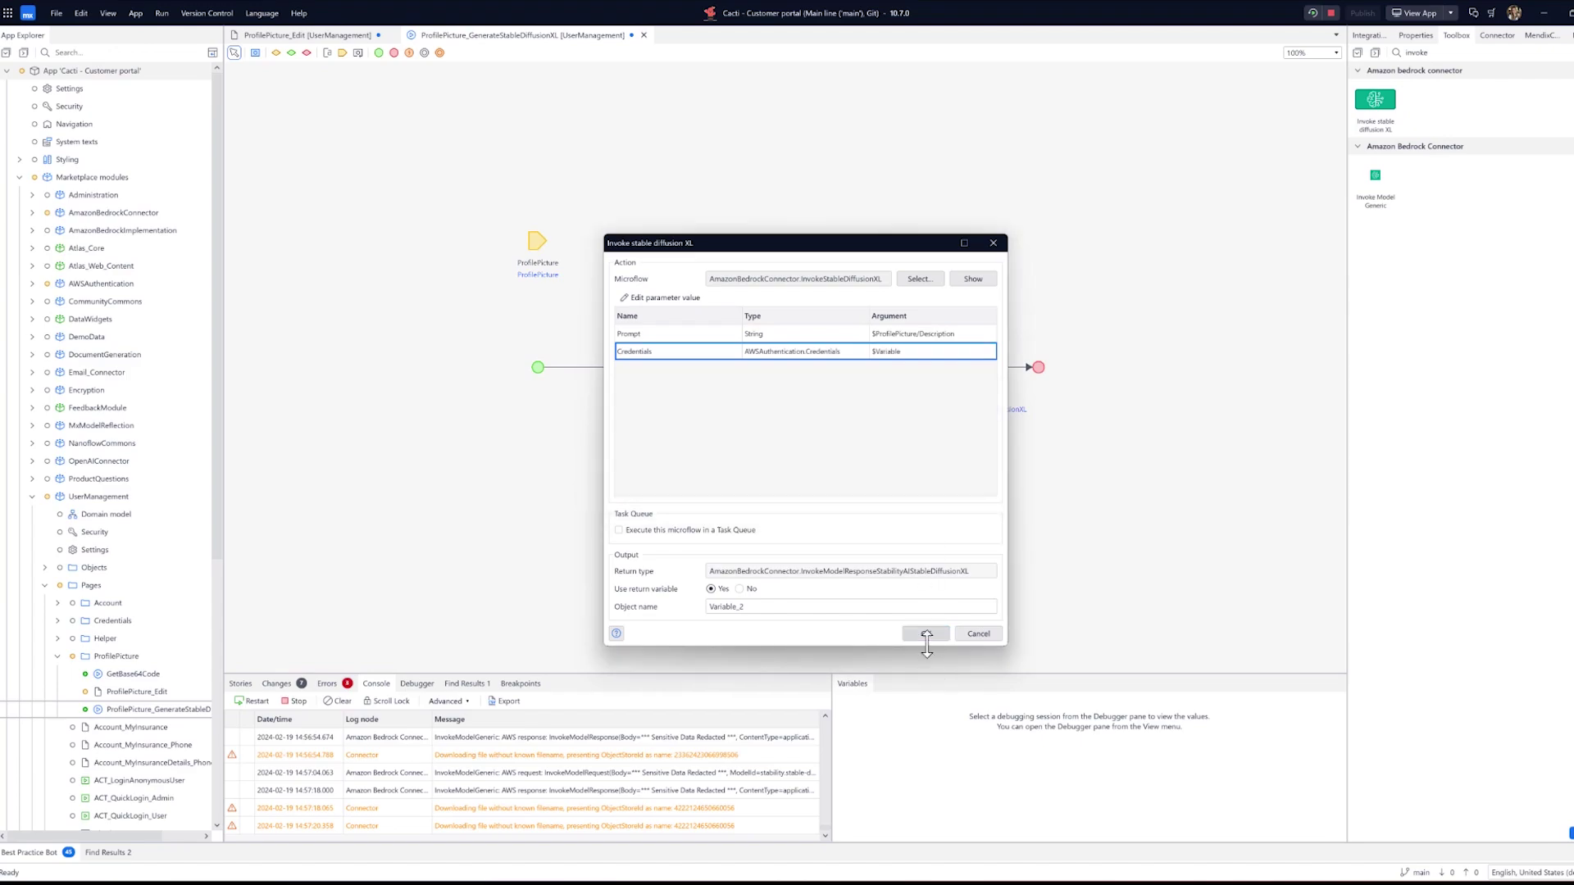
pyautogui.click(926, 636)
# - Add a Get base64 code activity after Invoke stable diffusion XL and pass Variable_2 as its model response parameter
pyautogui.click(1403, 53)
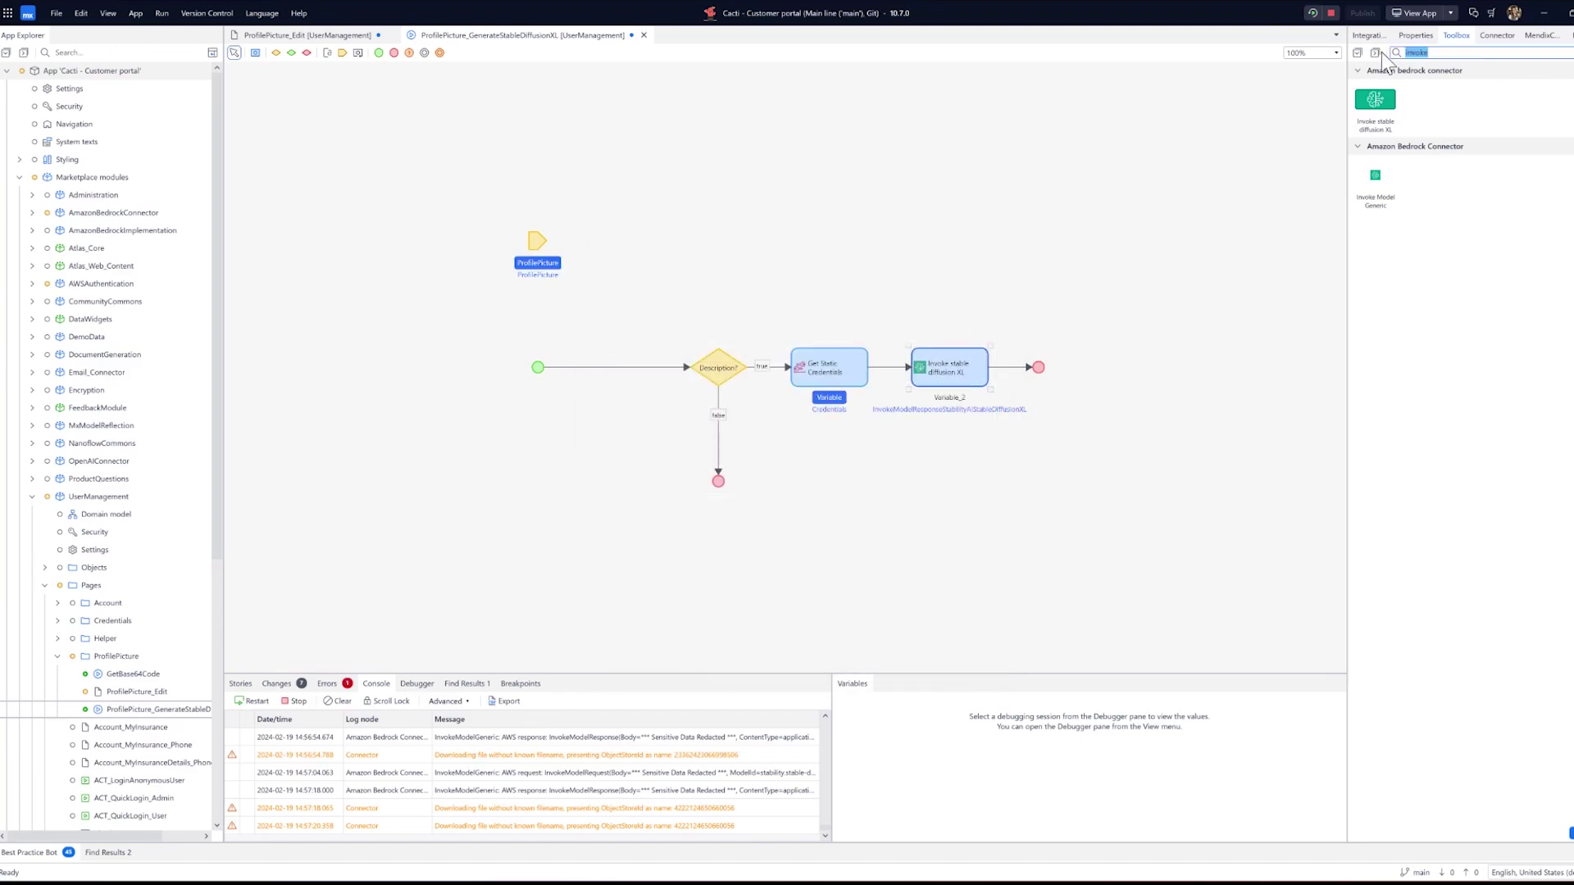
pyautogui.write('get')
pyautogui.moveTo(1375, 537); pyautogui.dragTo(1016, 364)
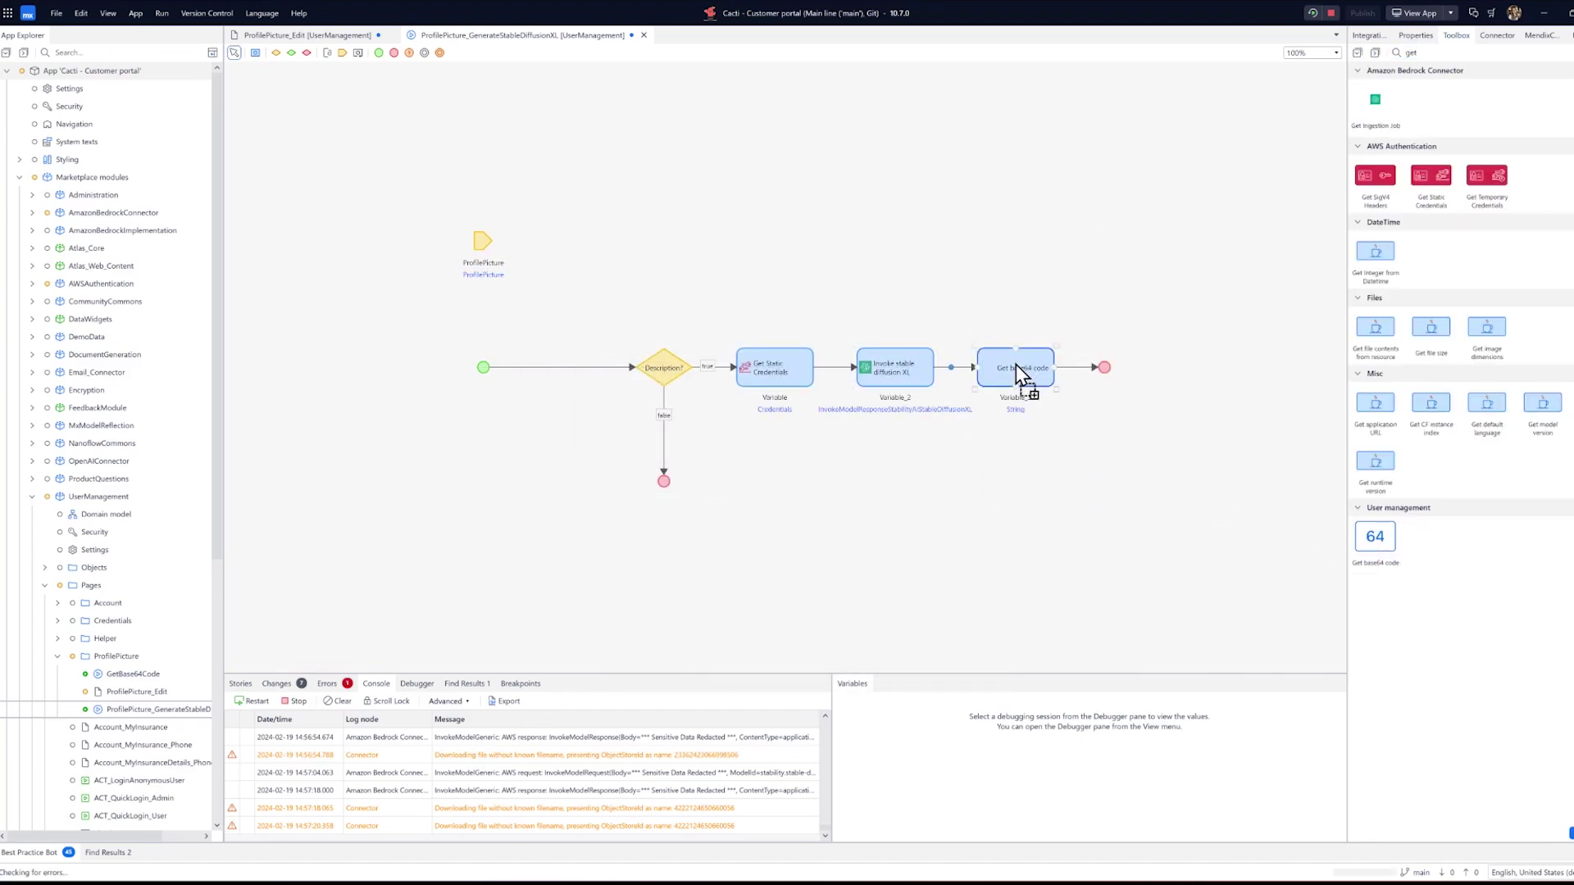
pyautogui.doubleClick(1017, 370)
pyautogui.doubleClick(948, 338)
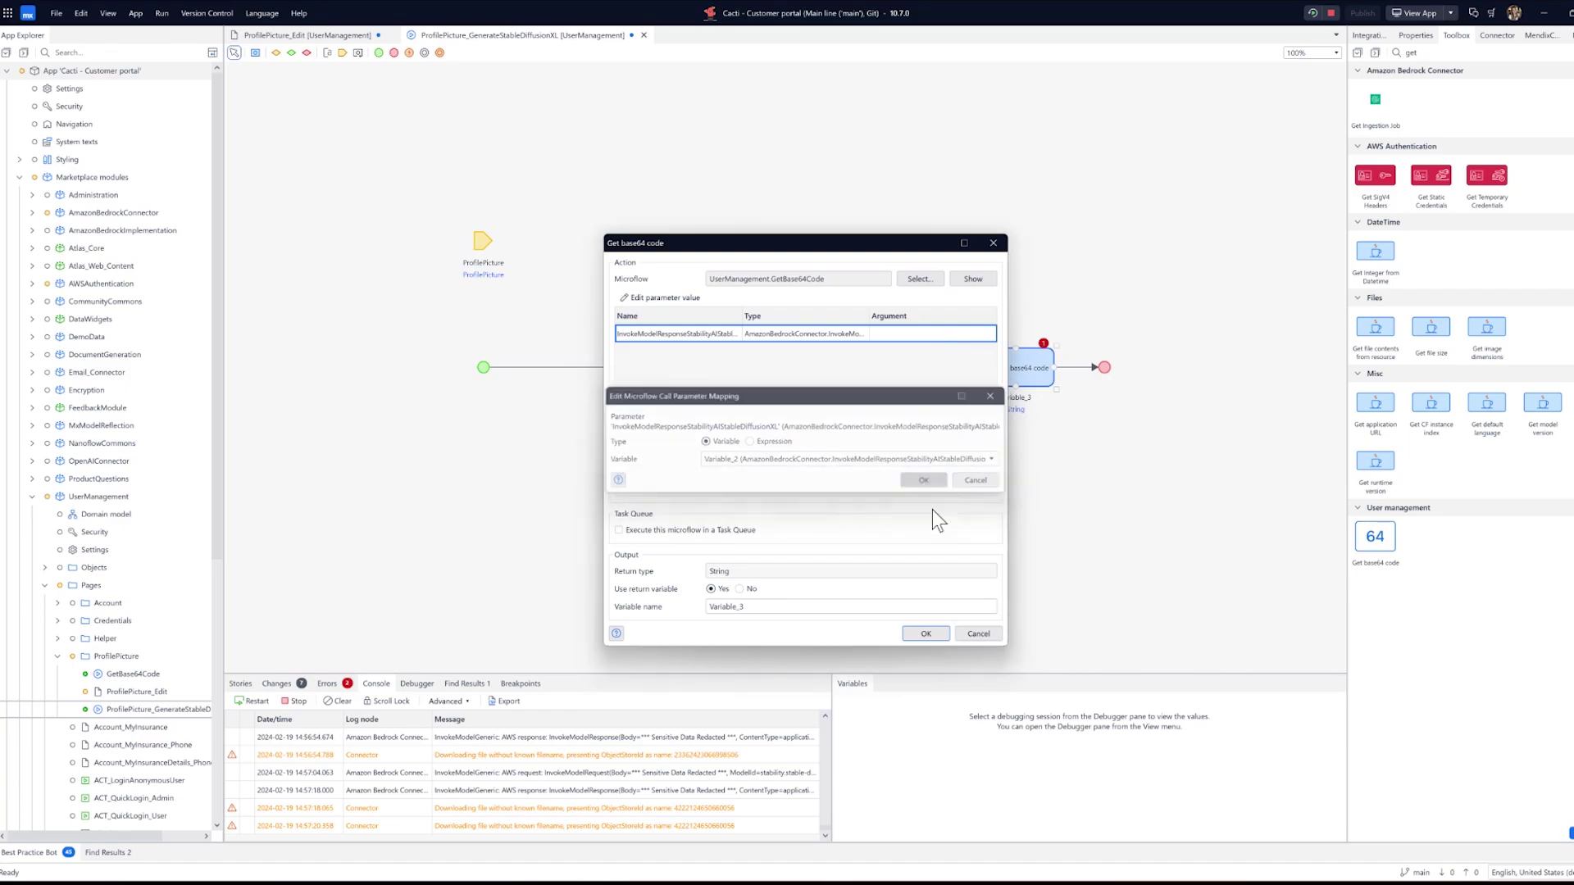
pyautogui.click(921, 482)
pyautogui.click(919, 623)
# - Insert a Change object activity for ProfilePicture between the Get base64 code activity and the end event
pyautogui.click(1070, 367)
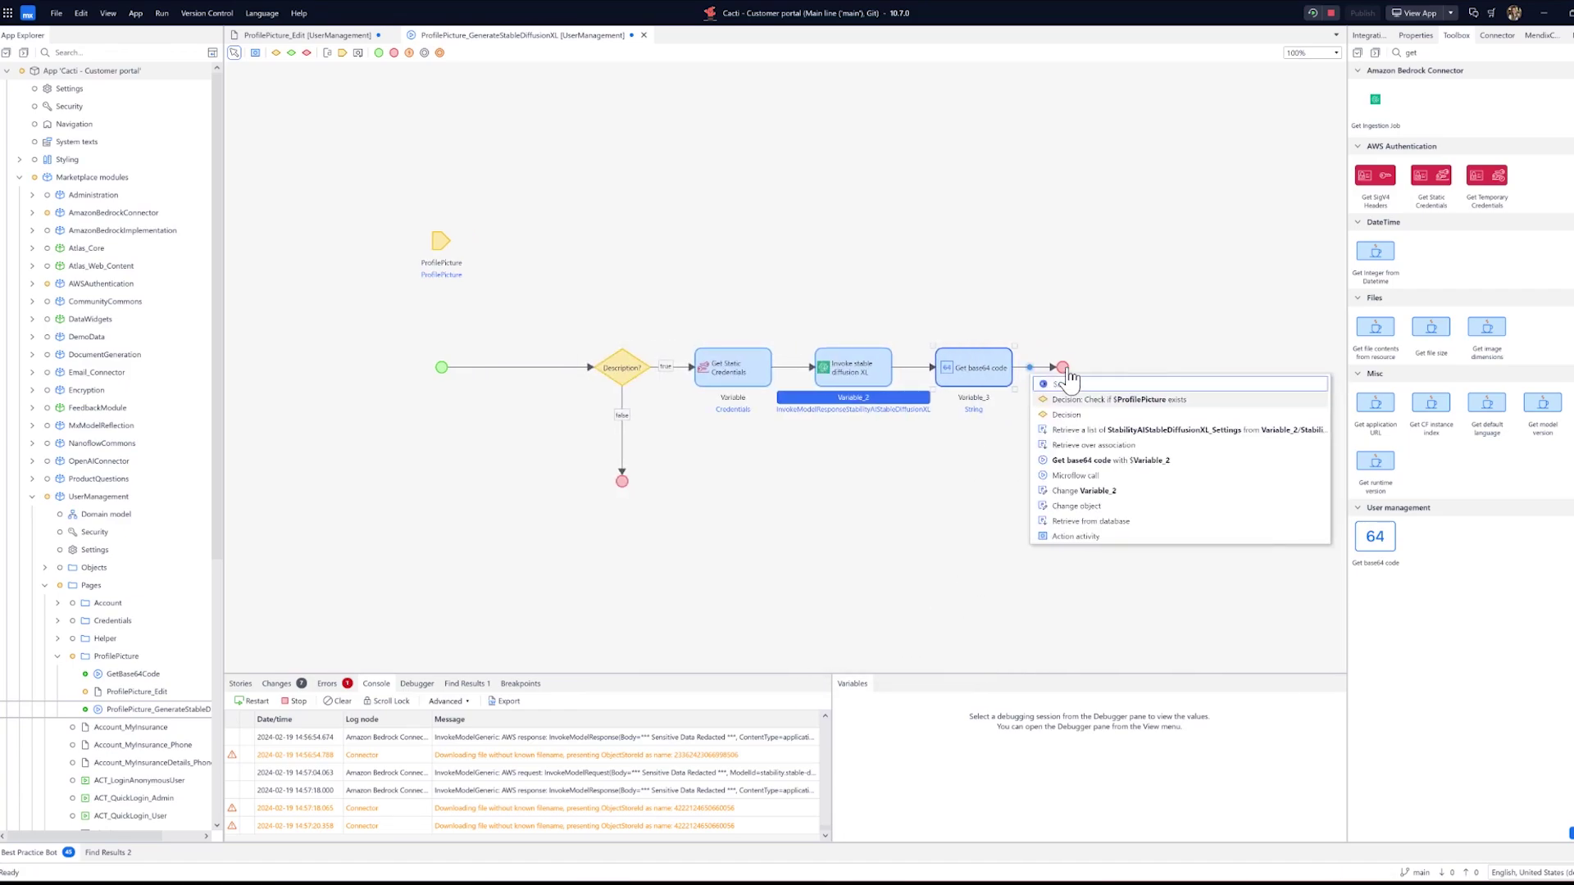
pyautogui.write('change object')
pyautogui.press('Return')
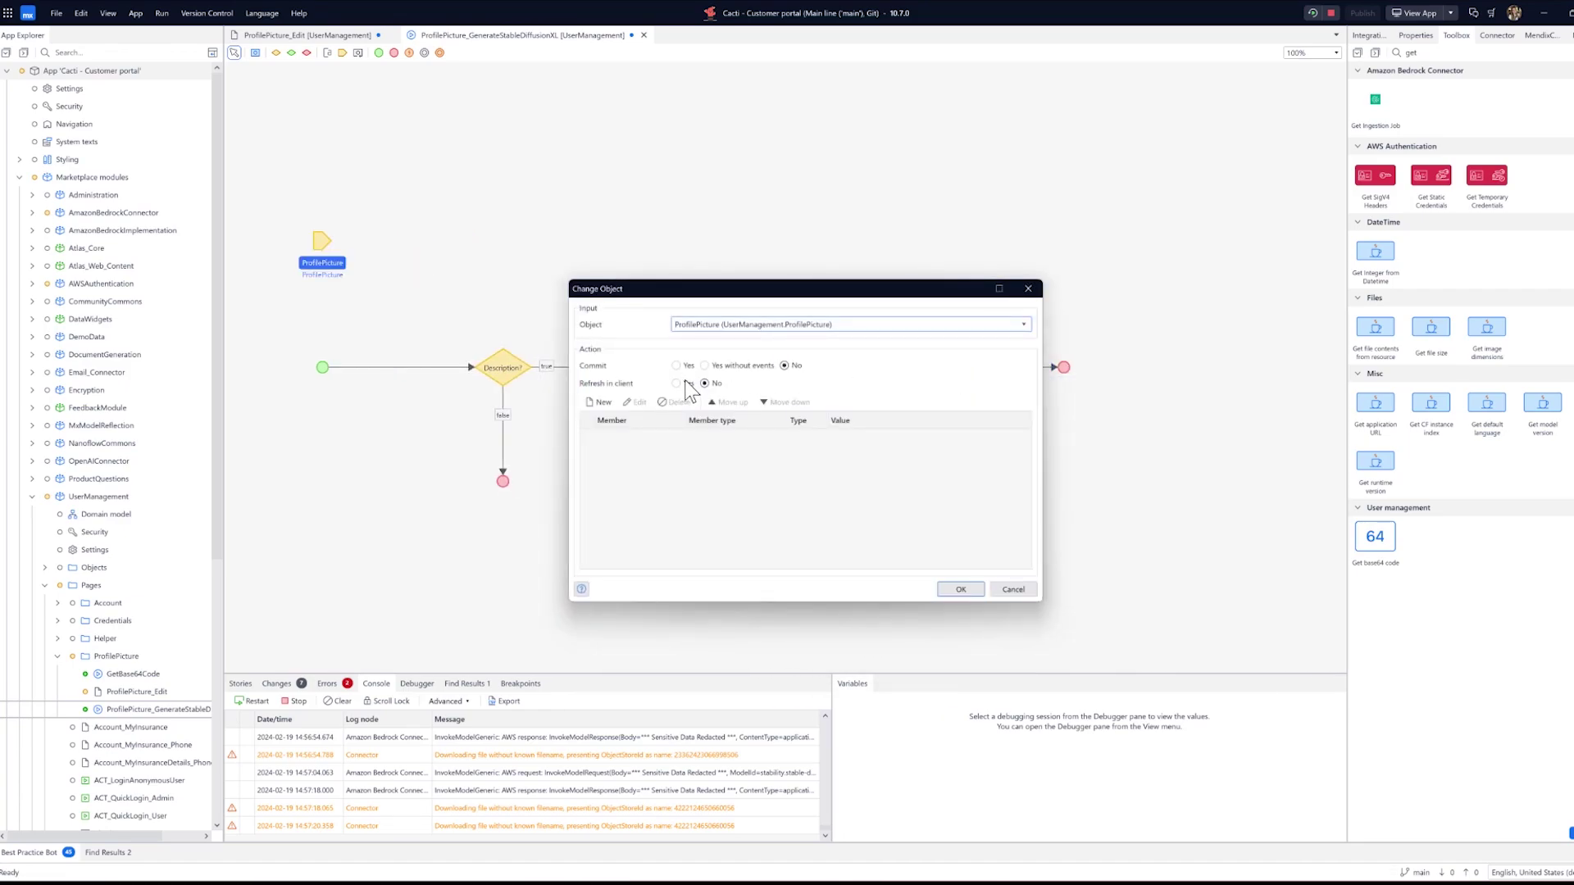
pyautogui.click(971, 589)
# - Allow the Customer role to execute the ProfilePicture_GenerateStableDiffusionXL microflow
pyautogui.doubleClick(1010, 465)
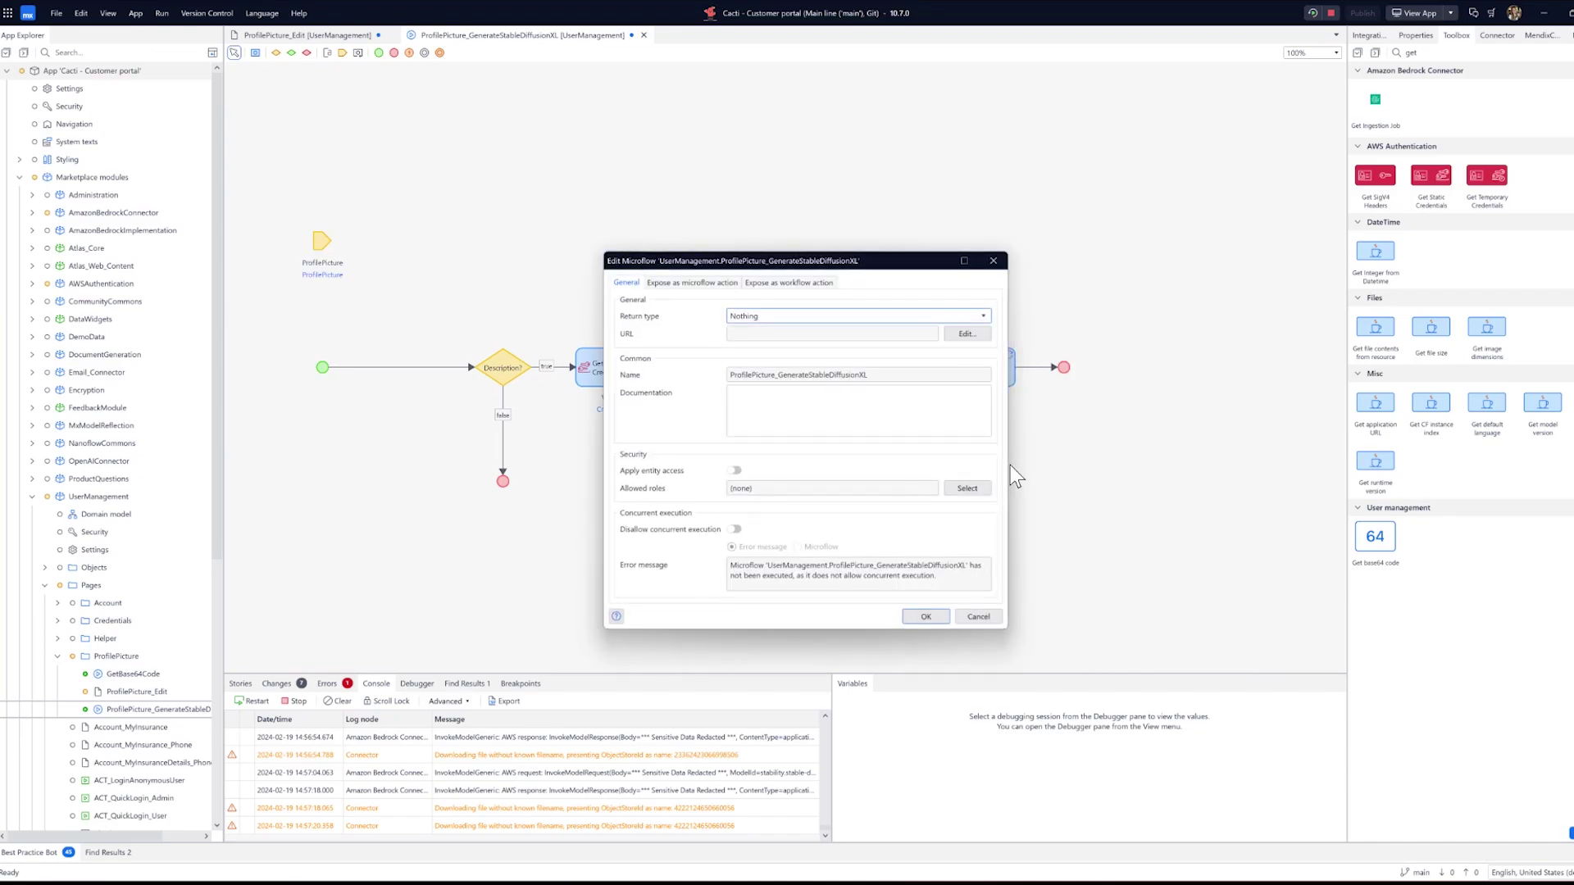
pyautogui.click(960, 489)
pyautogui.click(627, 436)
pyautogui.click(918, 522)
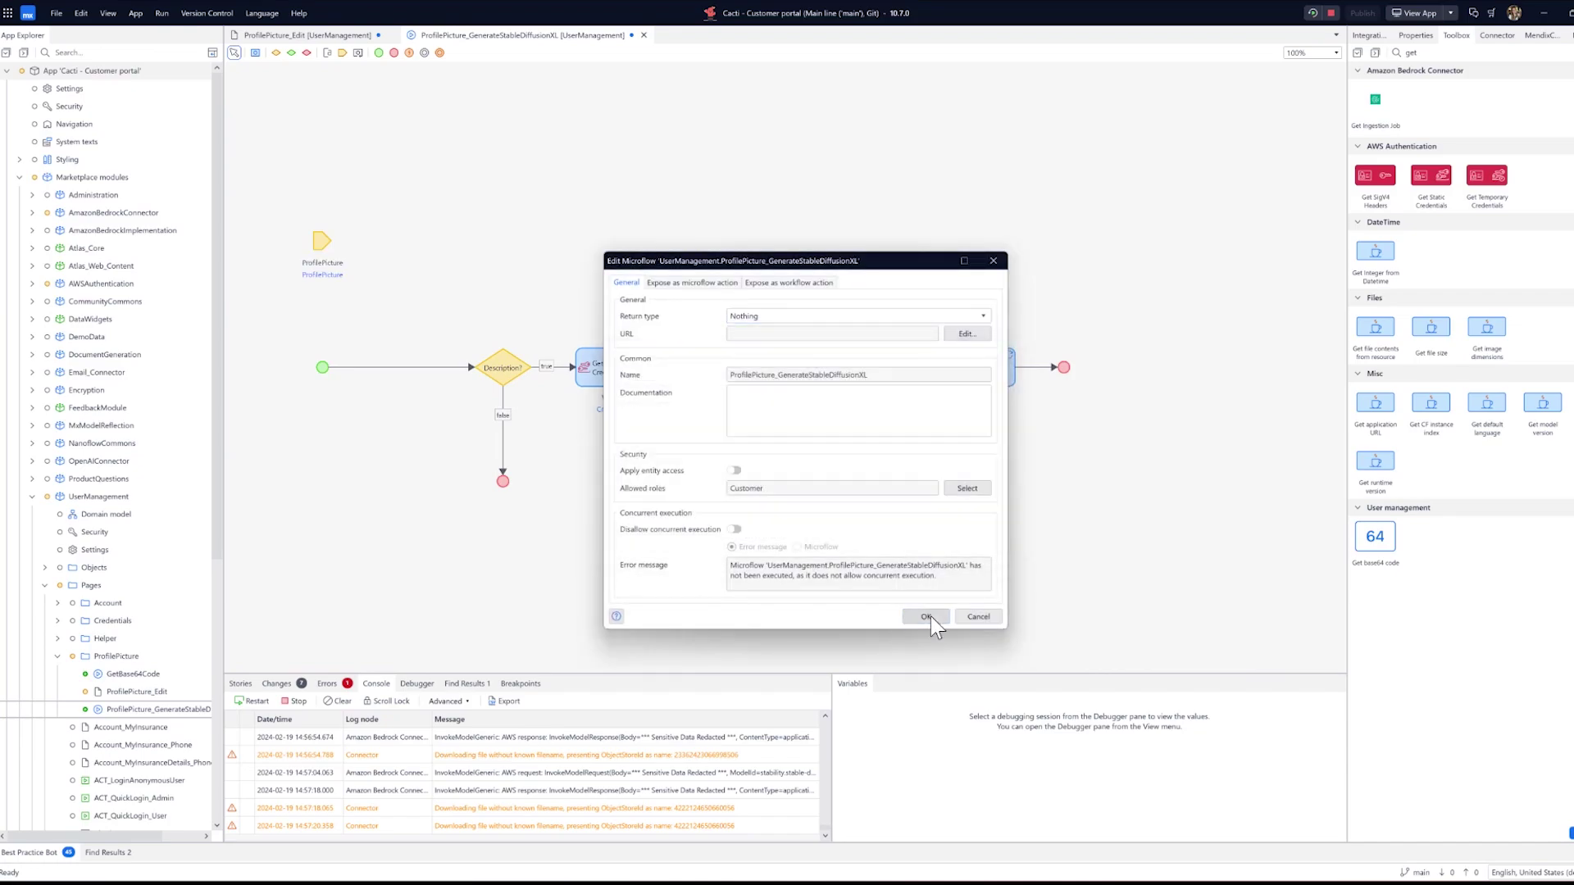
pyautogui.click(925, 616)
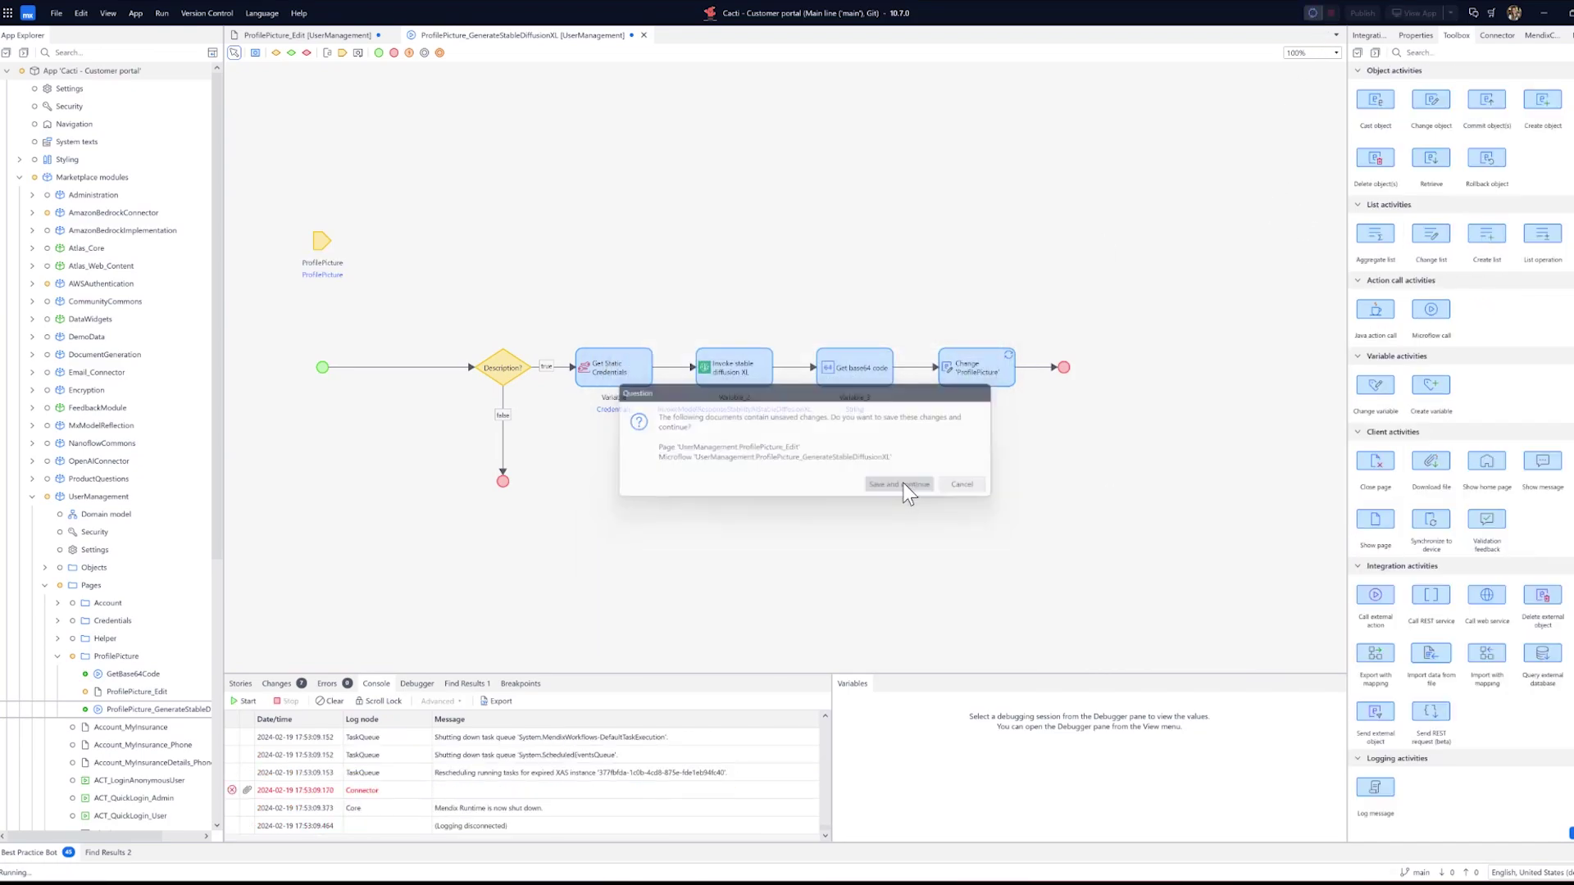
# - Save the changed page and microflow to run the app, and open the portal's My account page in the browser
pyautogui.click(902, 482)
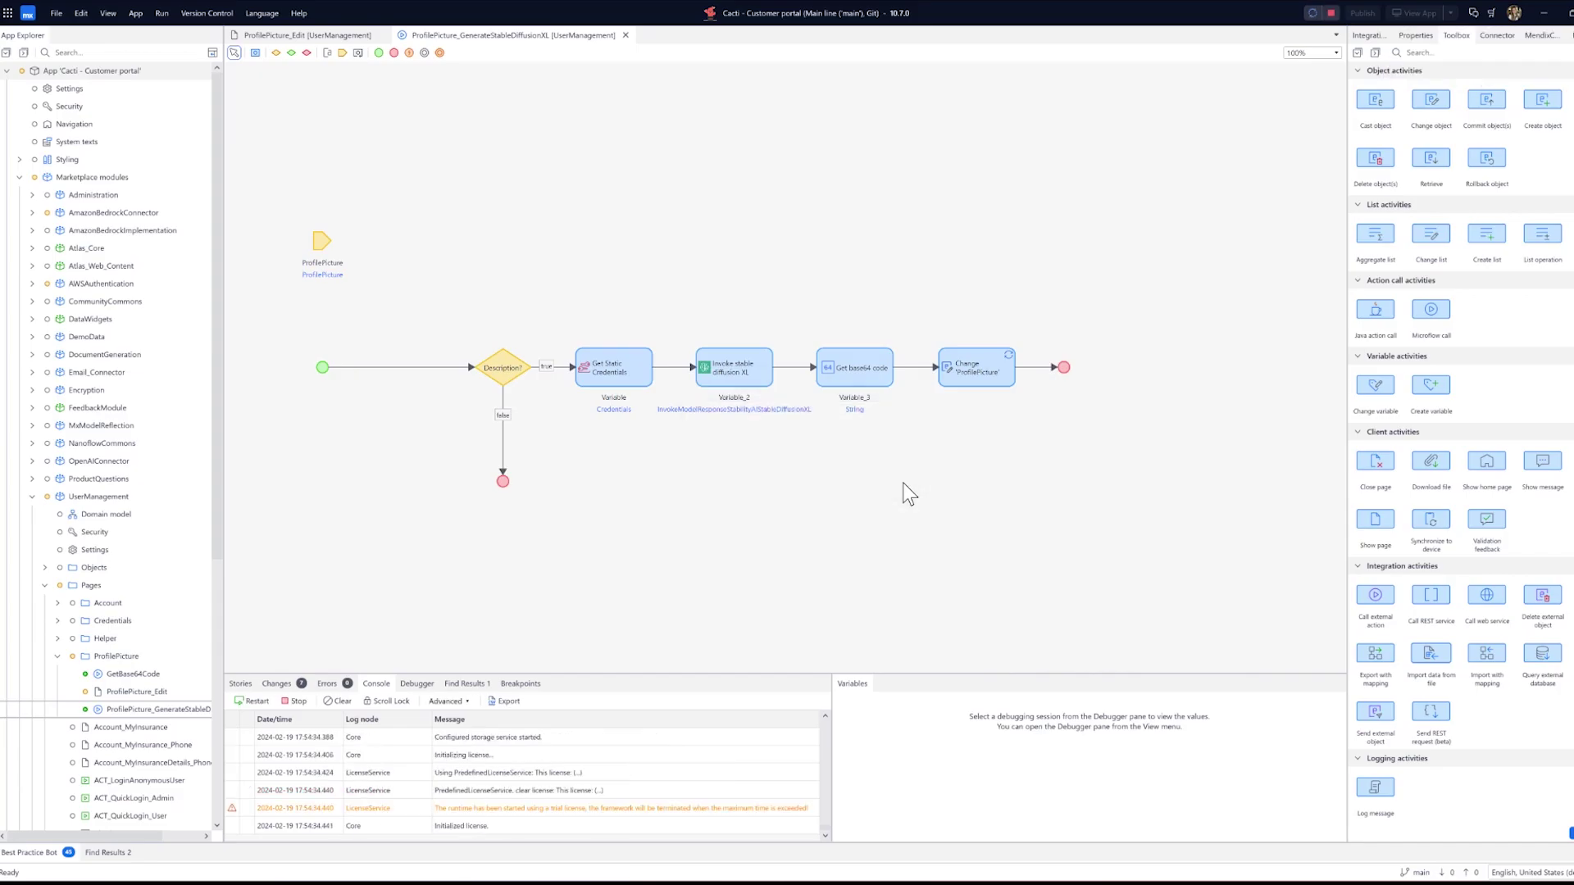
pyautogui.click(1415, 12)
pyautogui.click(721, 76)
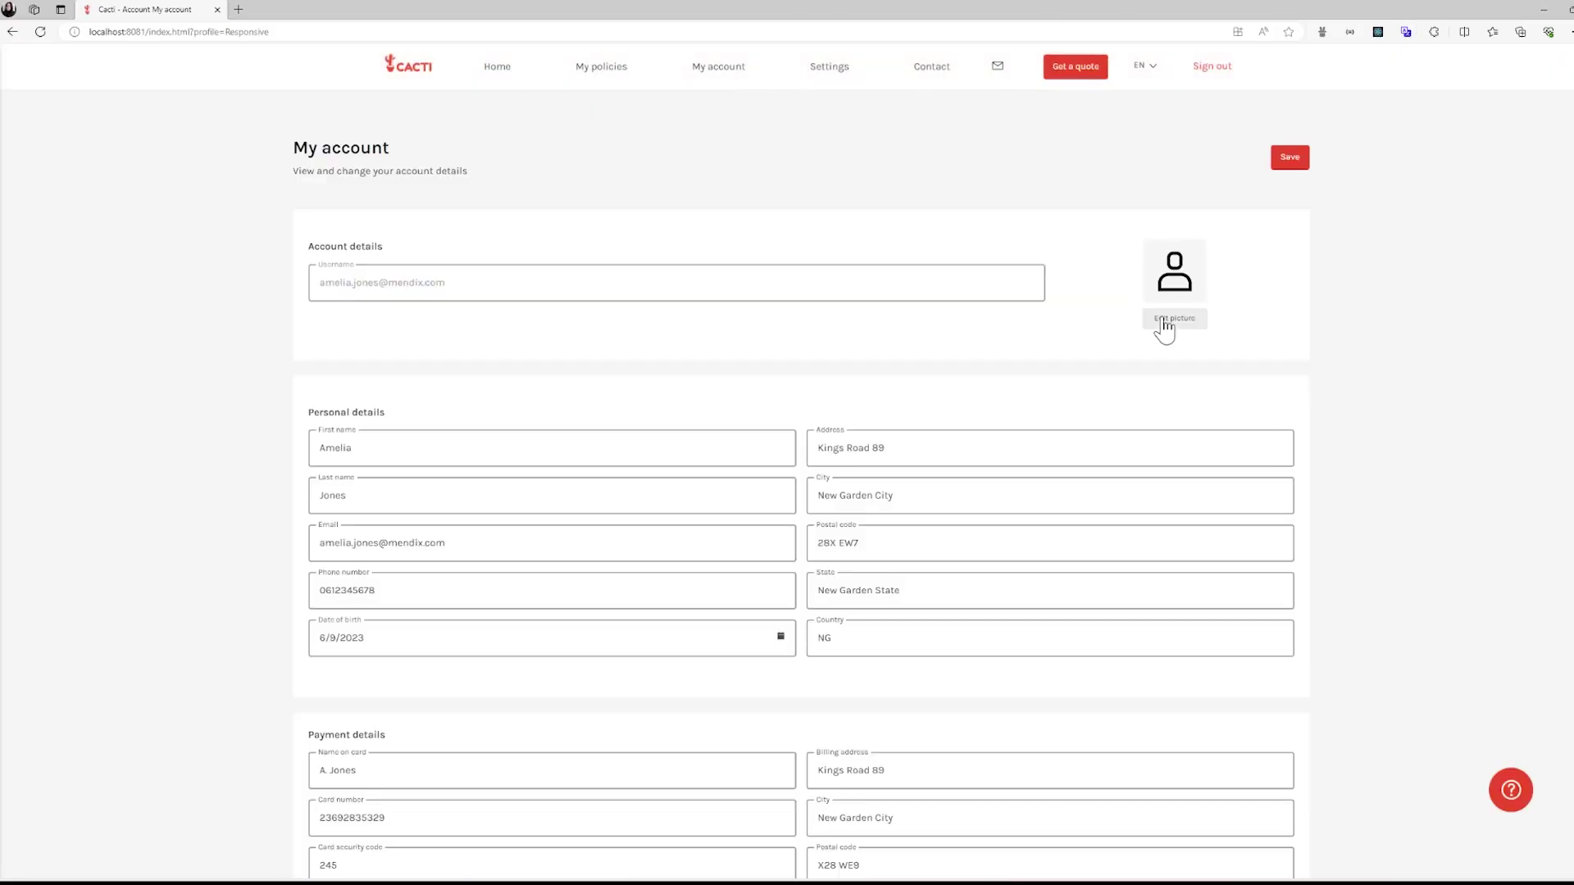
# - Generate a profile picture from the description "pink cacti" in the account's picture editor and save it
pyautogui.click(1165, 321)
pyautogui.click(989, 336)
pyautogui.write('pink cacti')
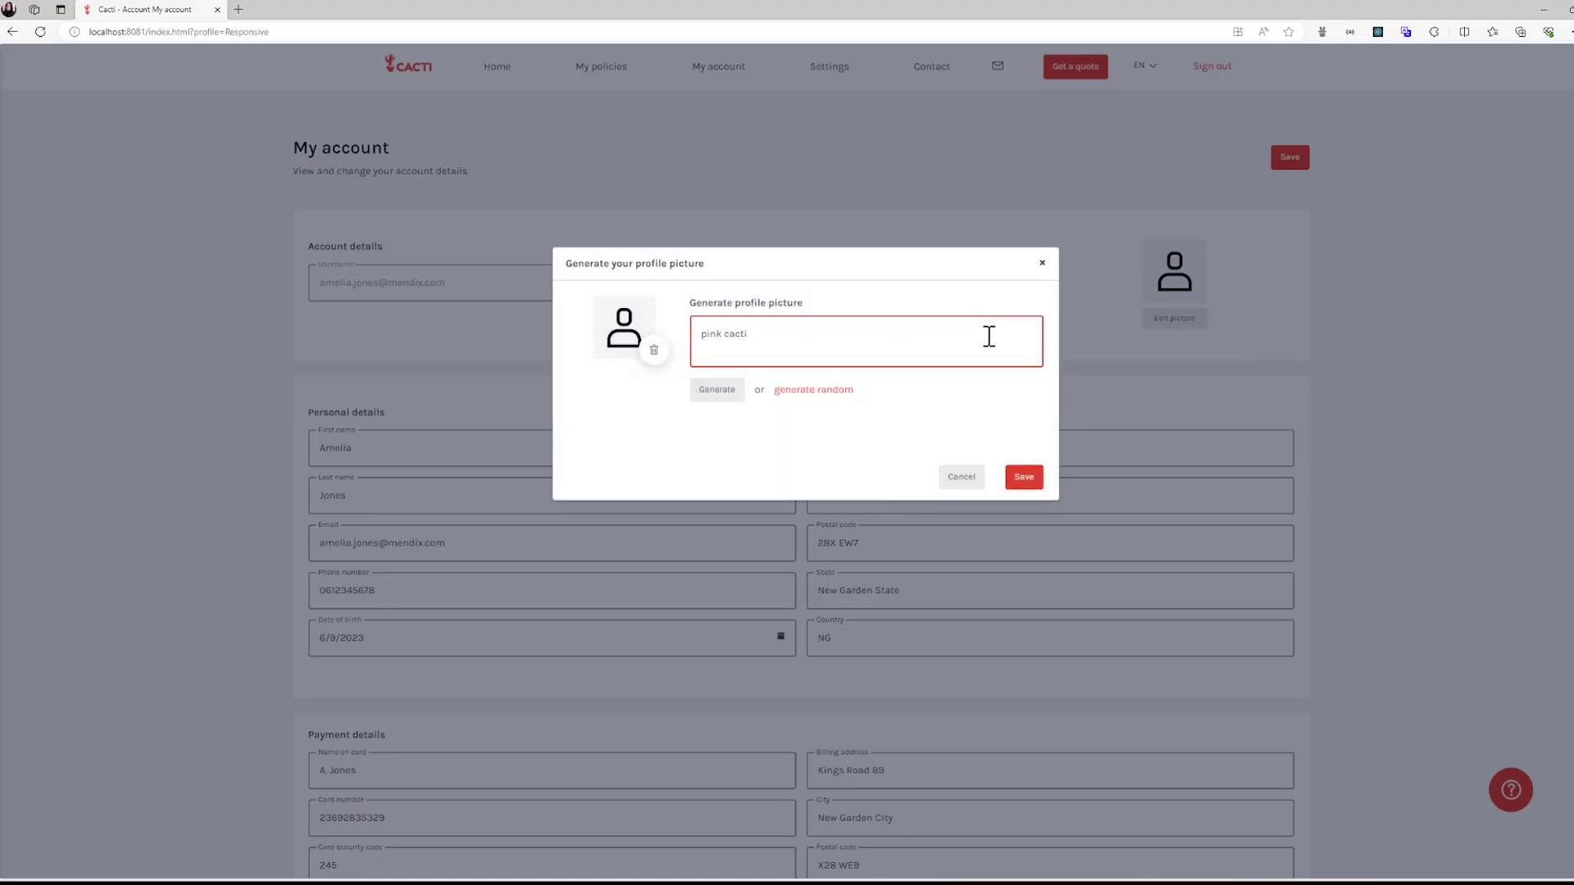
pyautogui.click(726, 407)
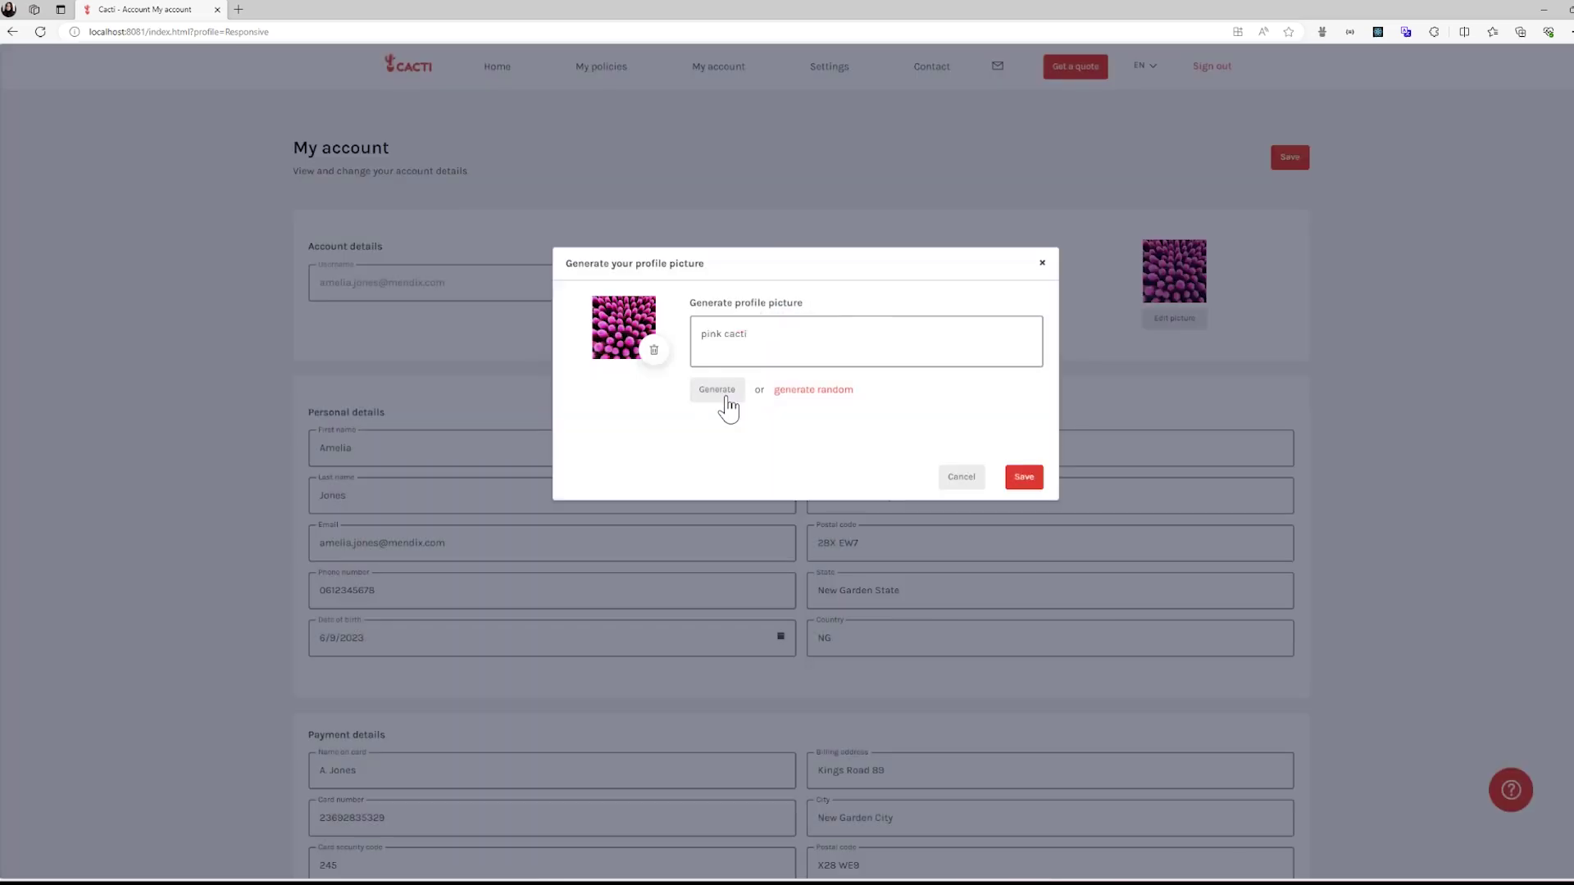
pyautogui.click(1021, 478)
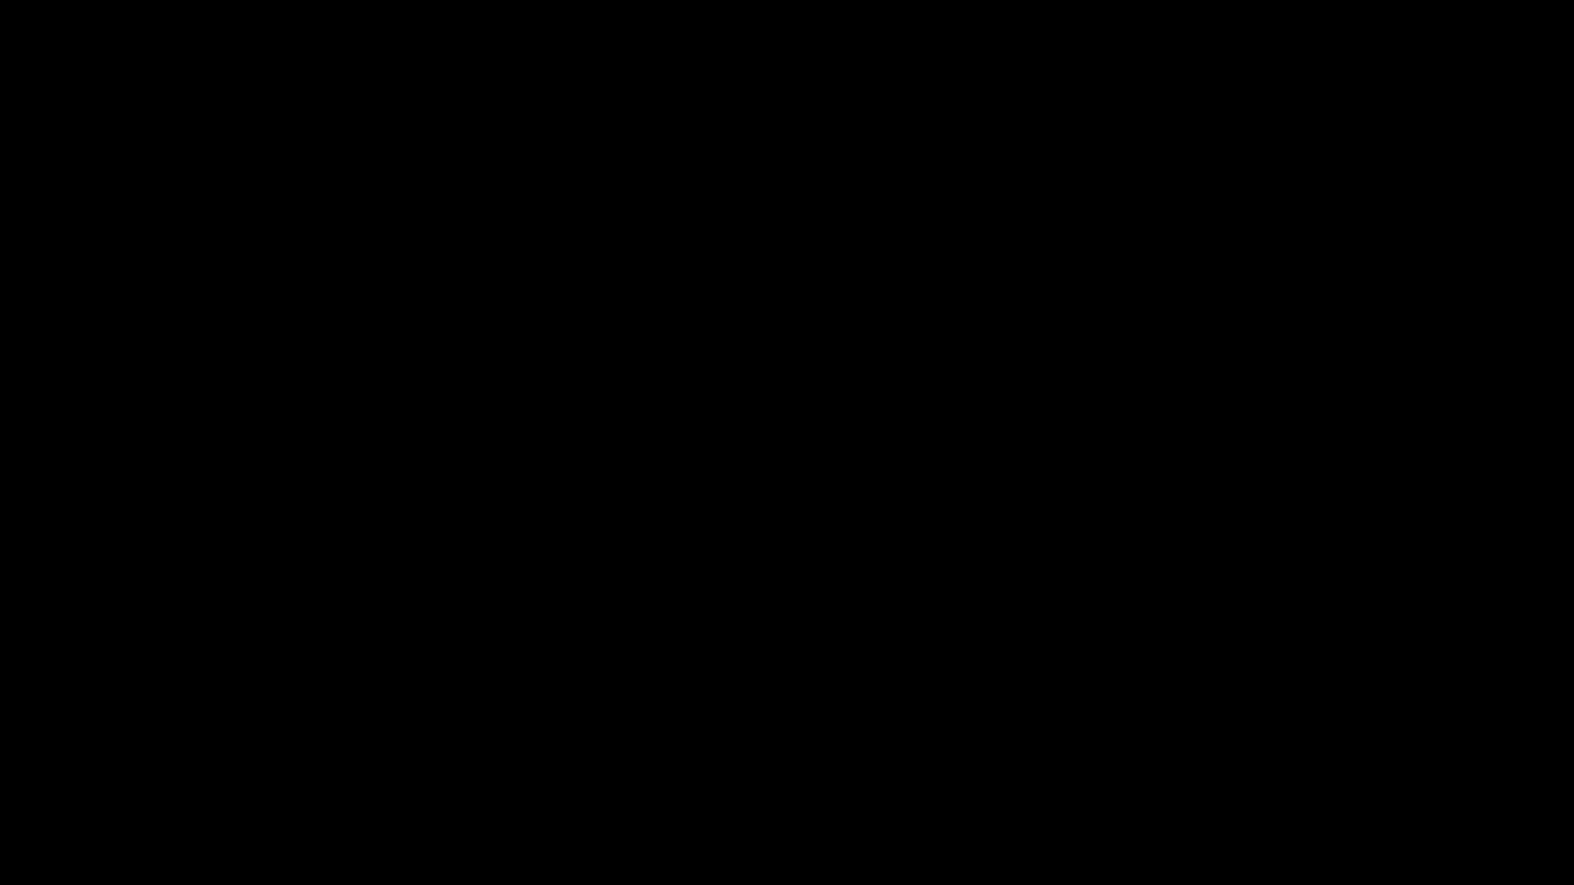